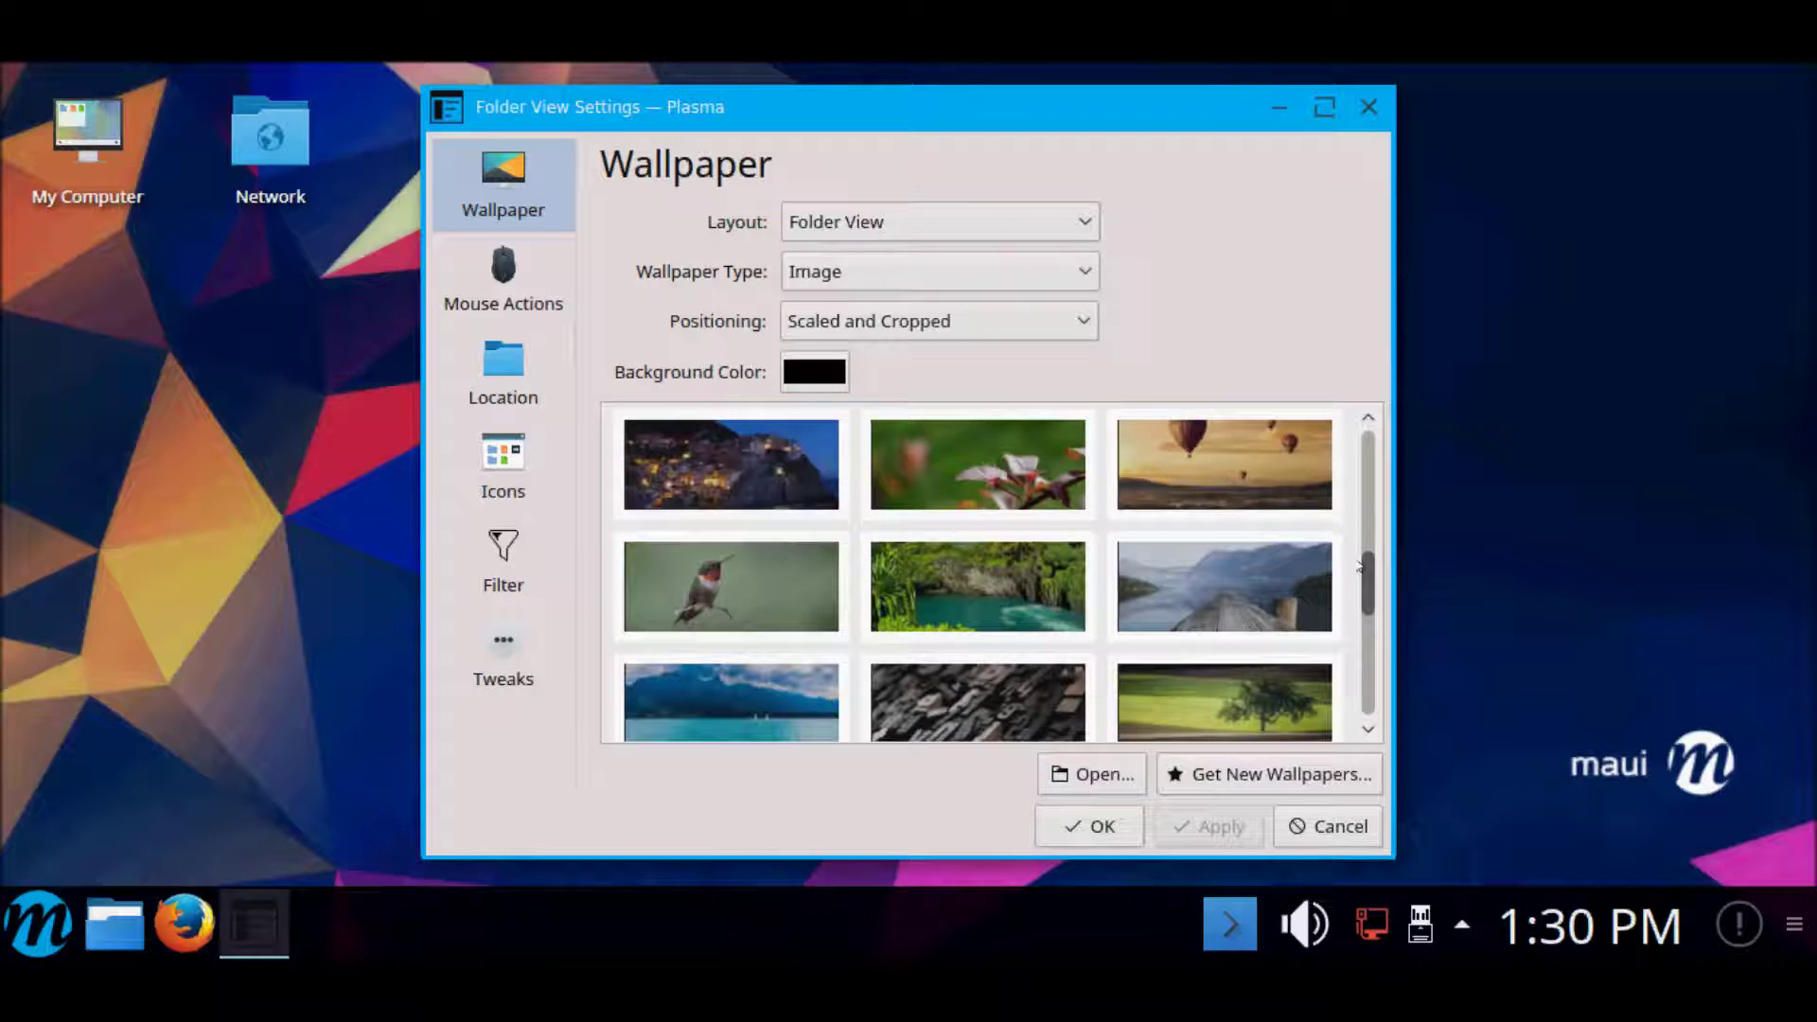
pyautogui.scroll(-4, 1360, 566)
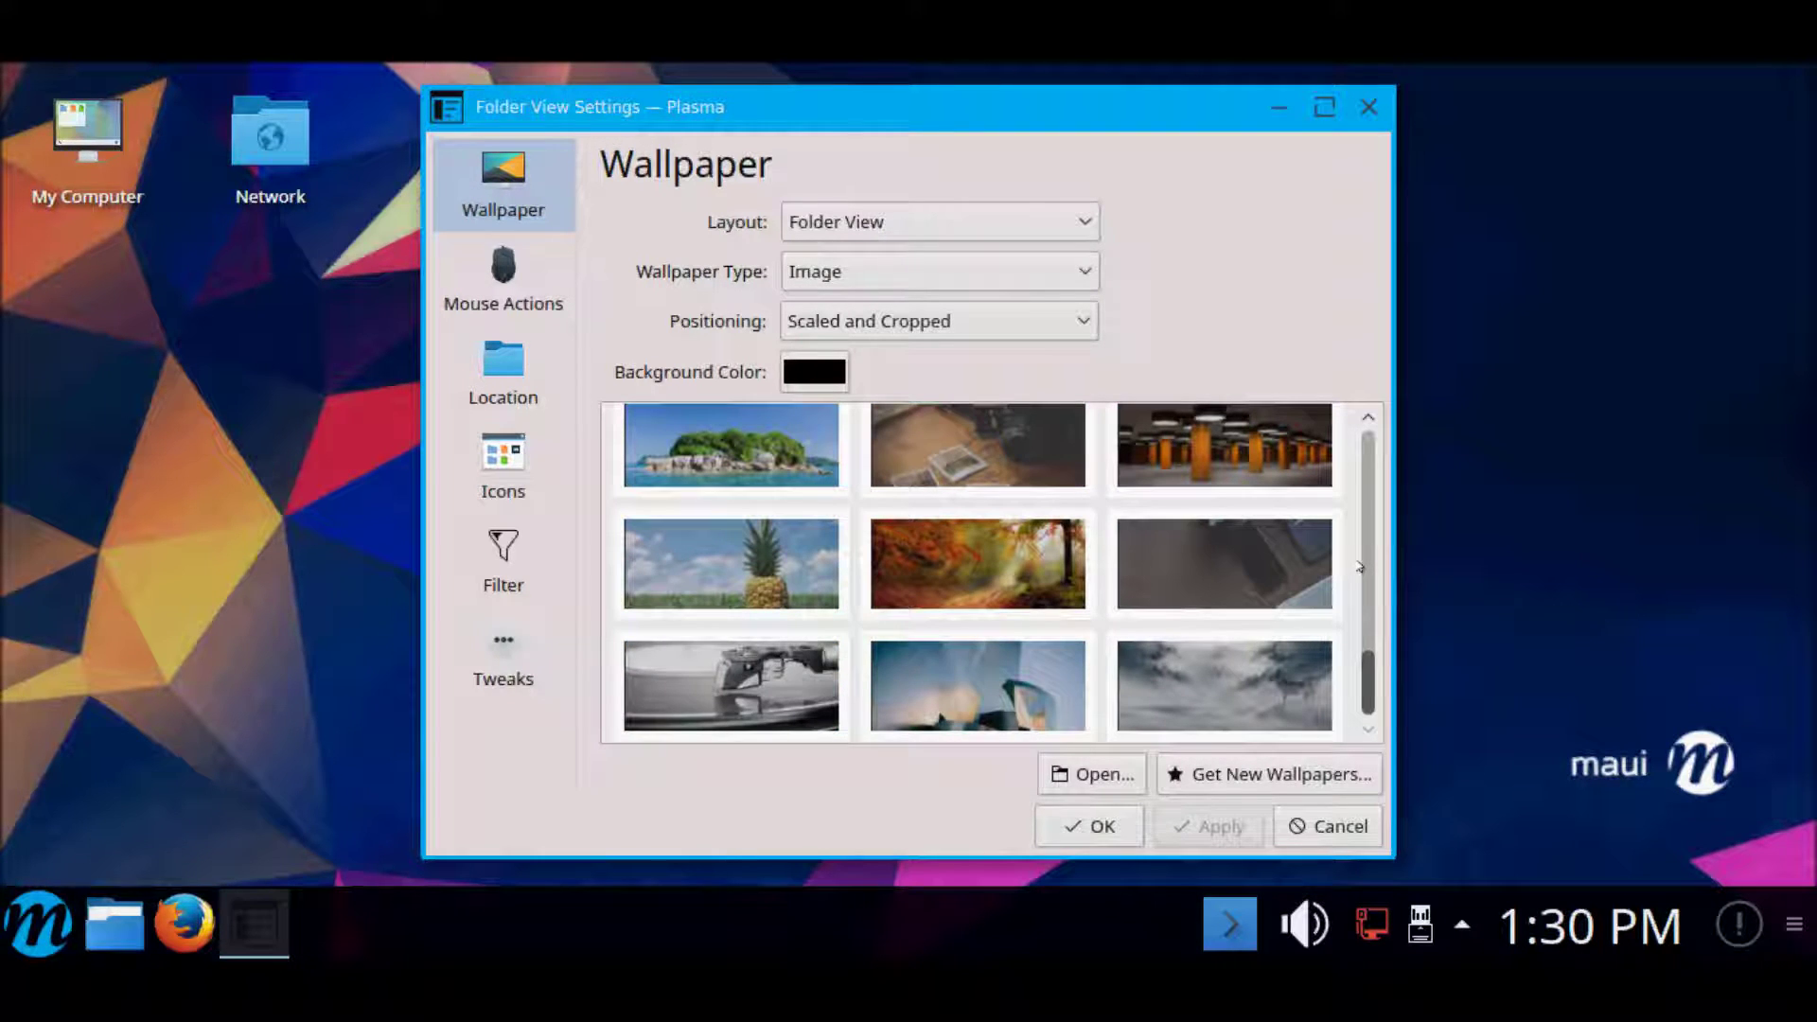
# Pick the foggy mountain forest wallpaper with wolves and apply it to the desktop.
pyautogui.click(1265, 674)
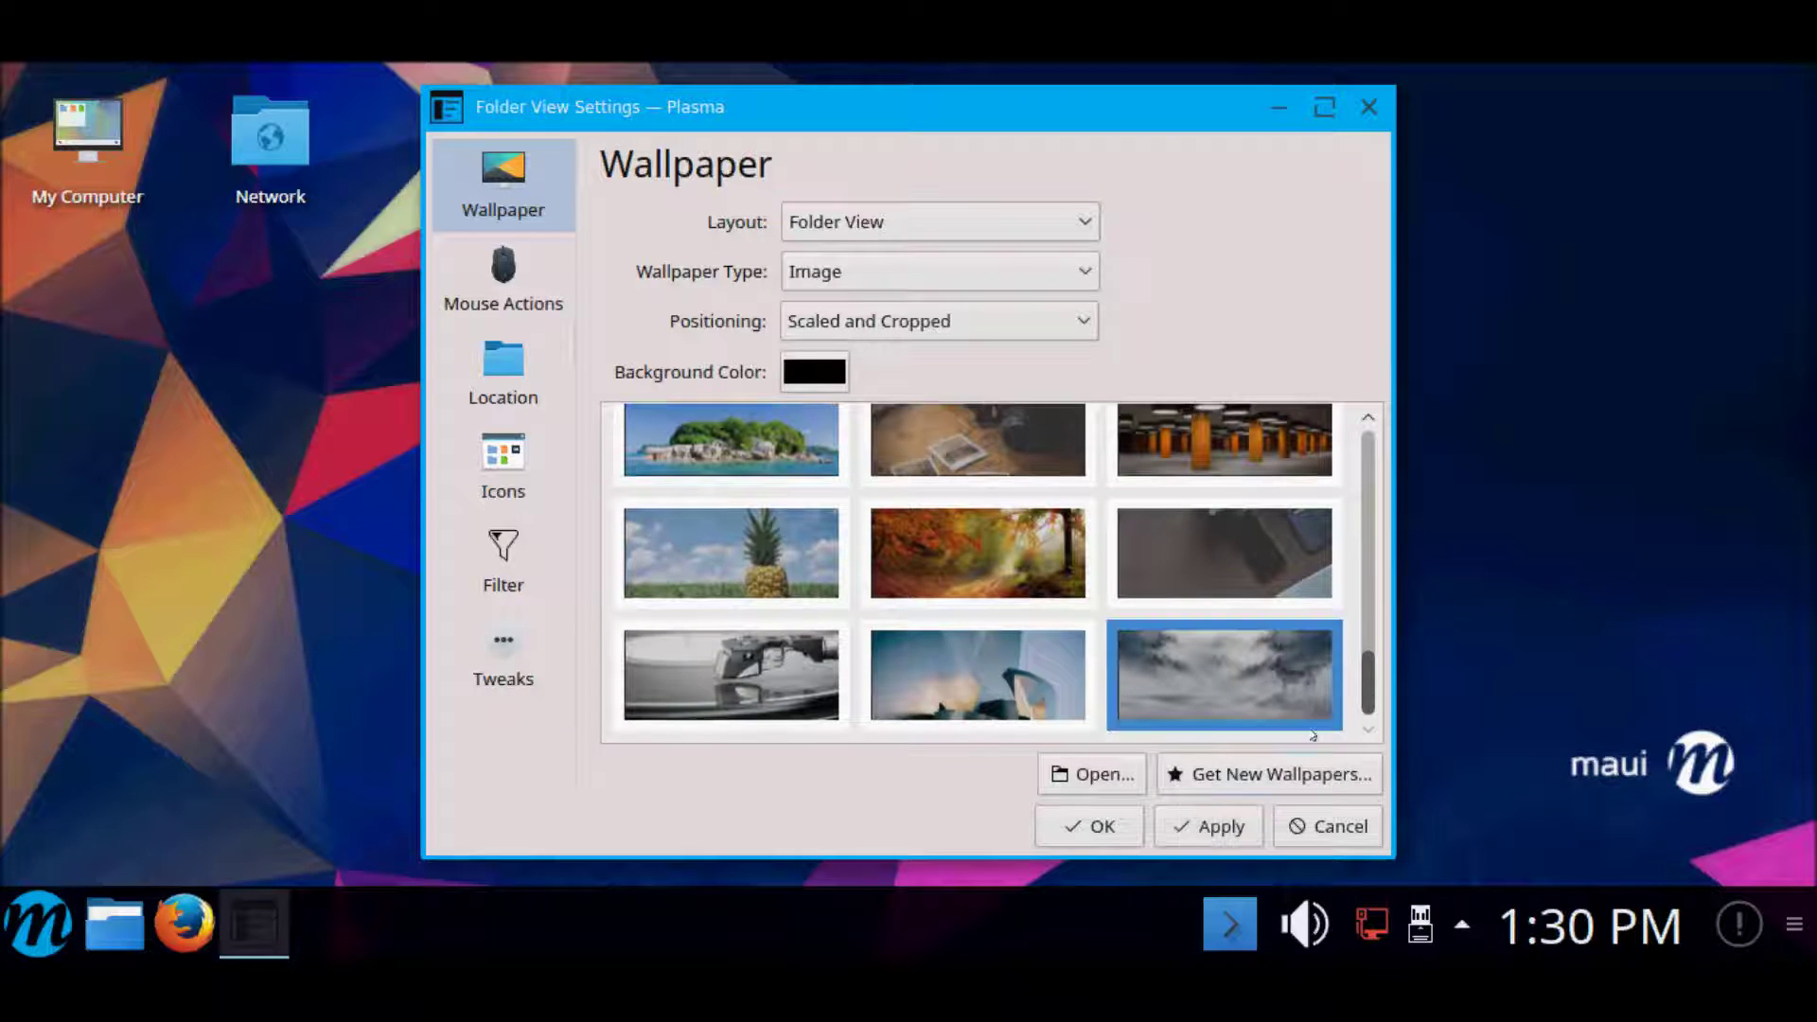
pyautogui.click(1222, 827)
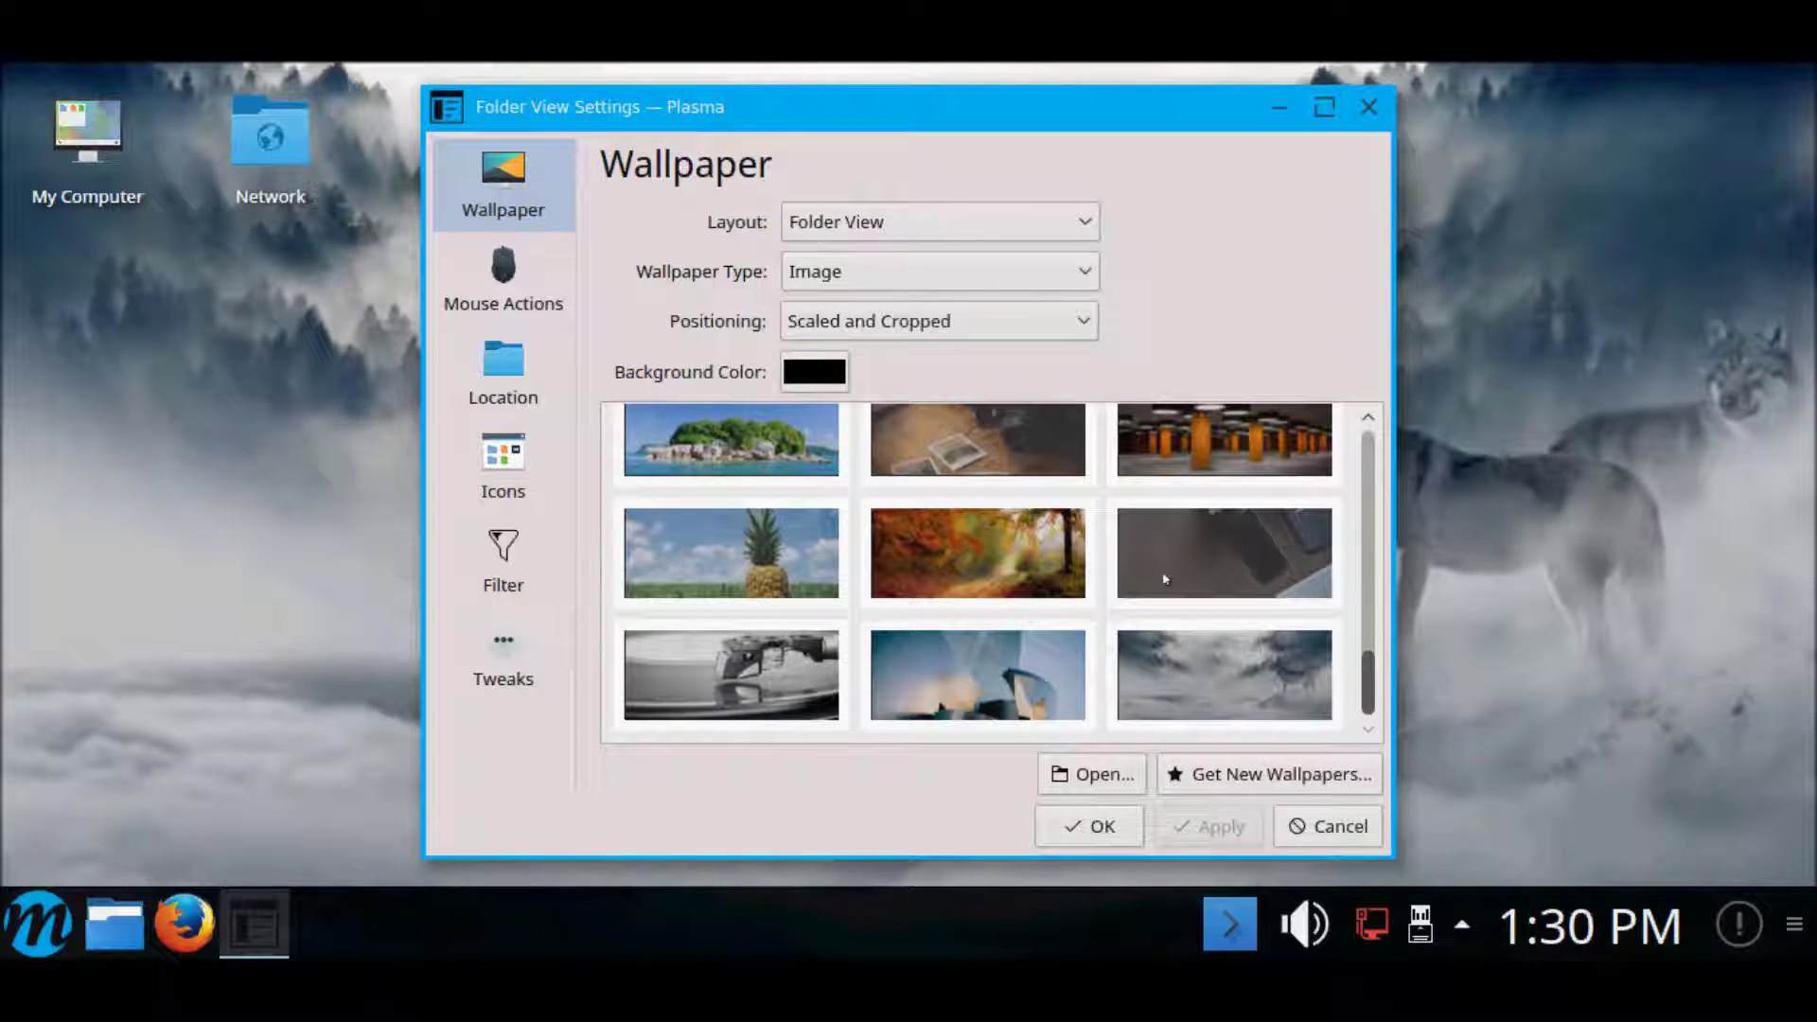
pyautogui.scroll(15, 1203, 561)
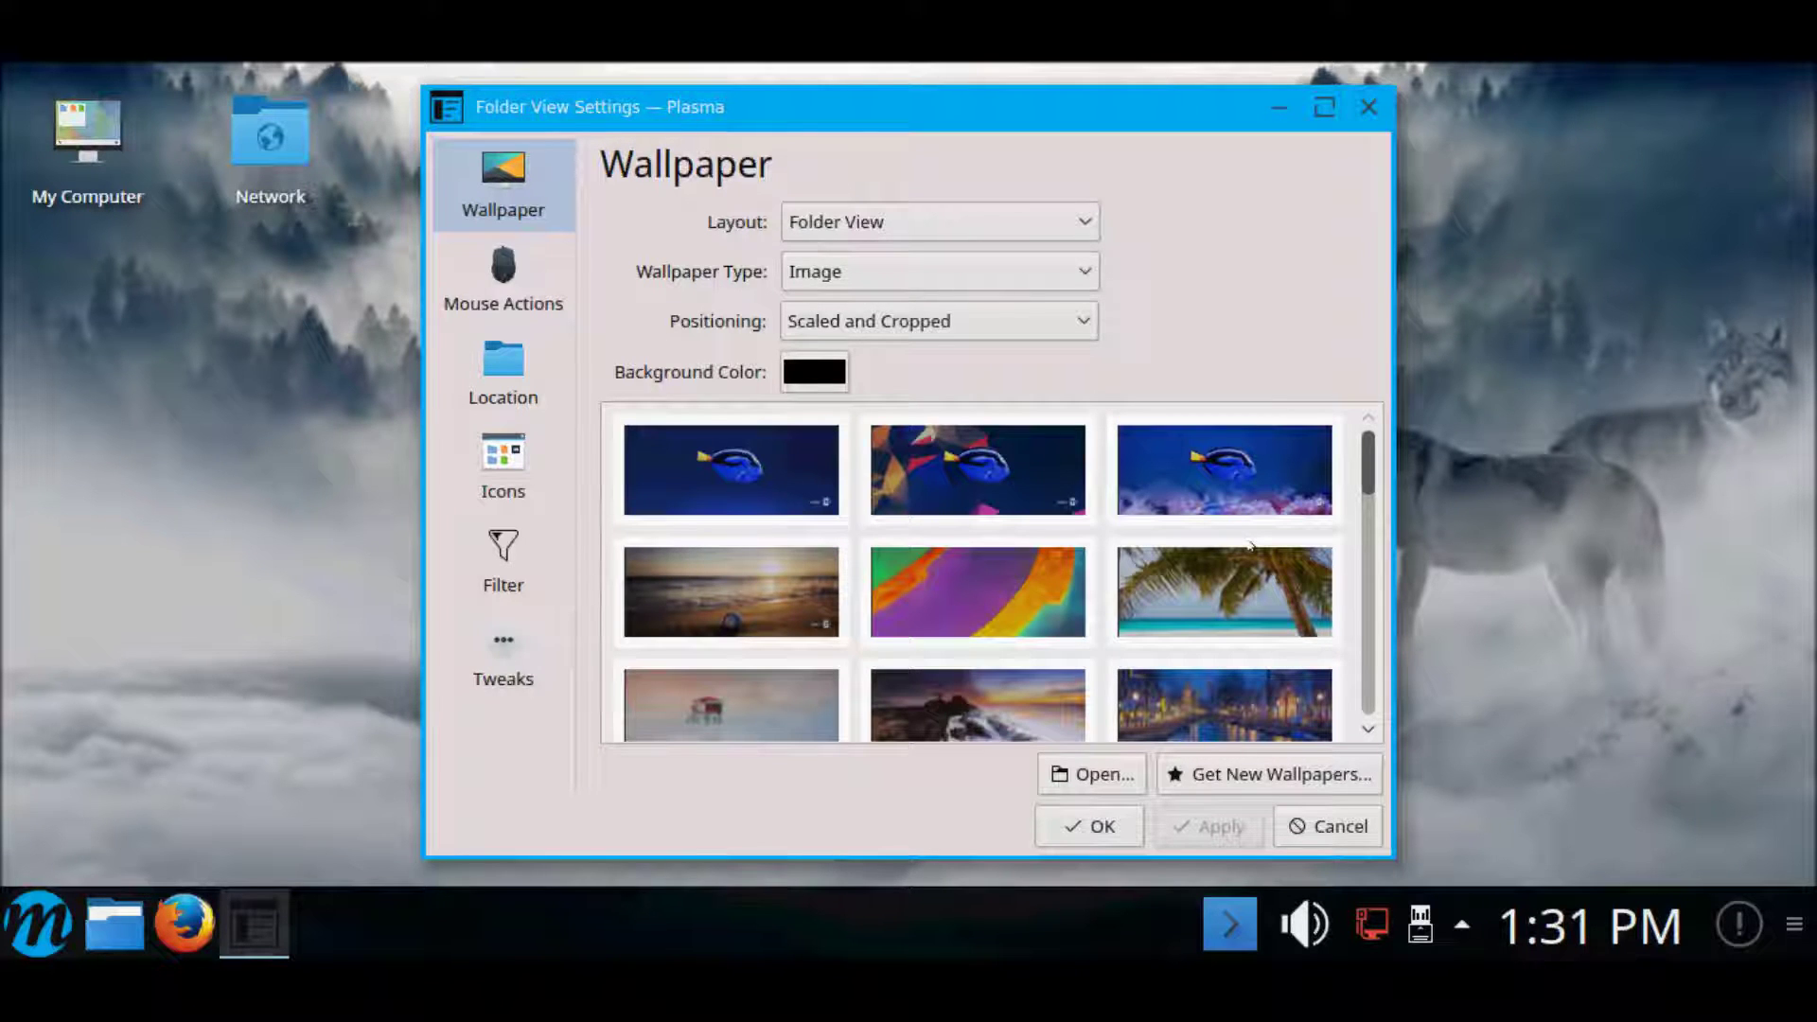
# Review the settings combos, keeping Folder View layout, Image wallpaper type and Scaled and Cropped positioning.
pyautogui.click(1067, 229)
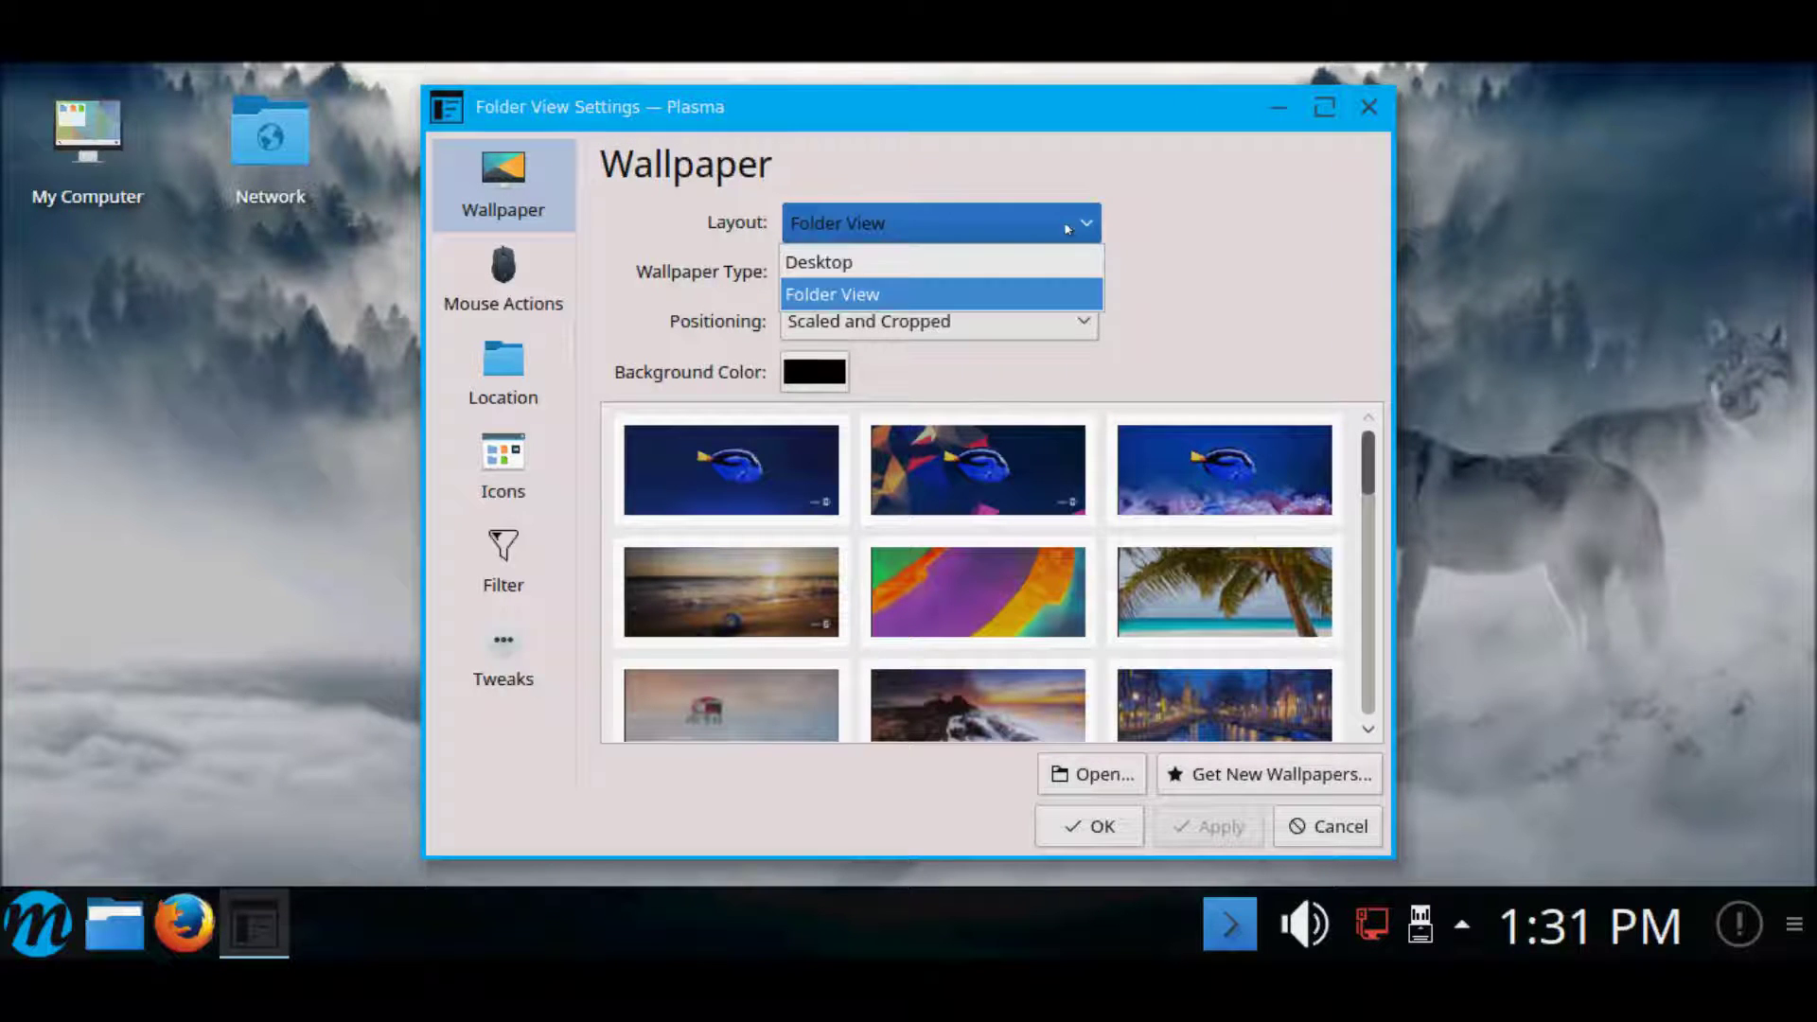
pyautogui.click(1068, 229)
pyautogui.click(1058, 274)
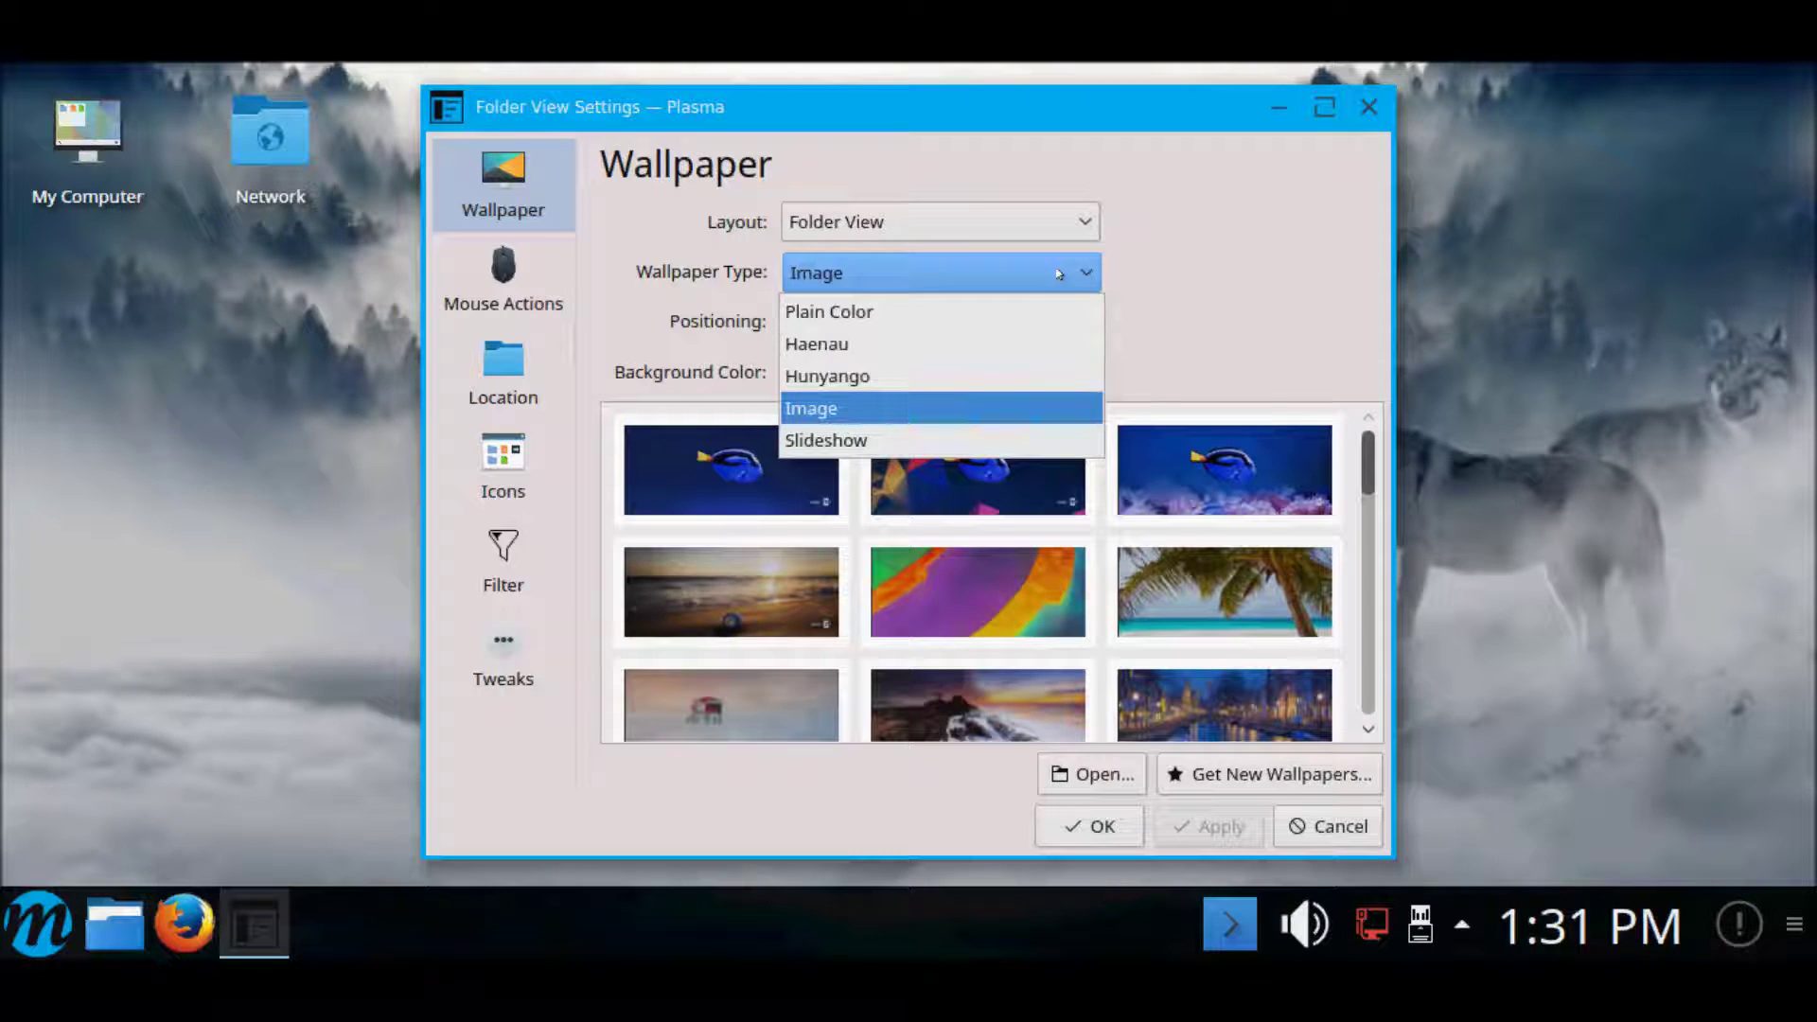
pyautogui.click(1058, 274)
pyautogui.click(1060, 320)
pyautogui.click(1024, 322)
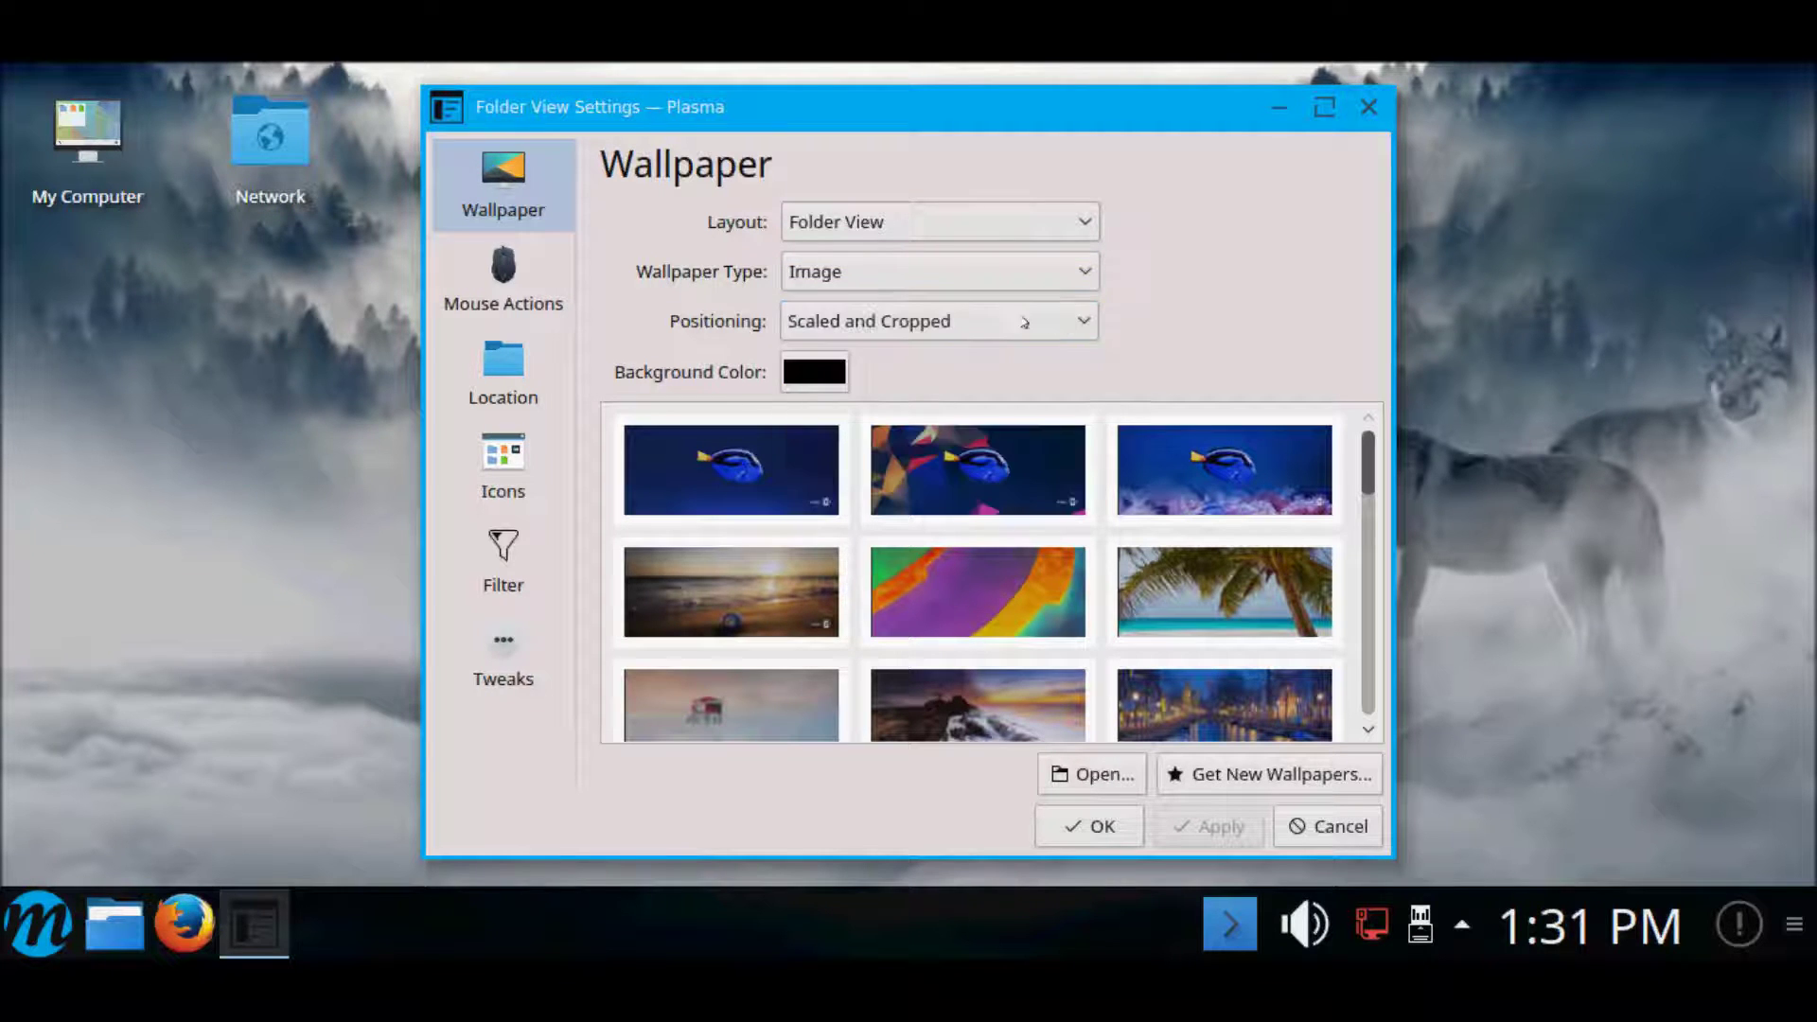
# Browse the Mouse Actions, Location, Icons, Filter and Tweaks pages, then confirm with OK.
pyautogui.click(534, 274)
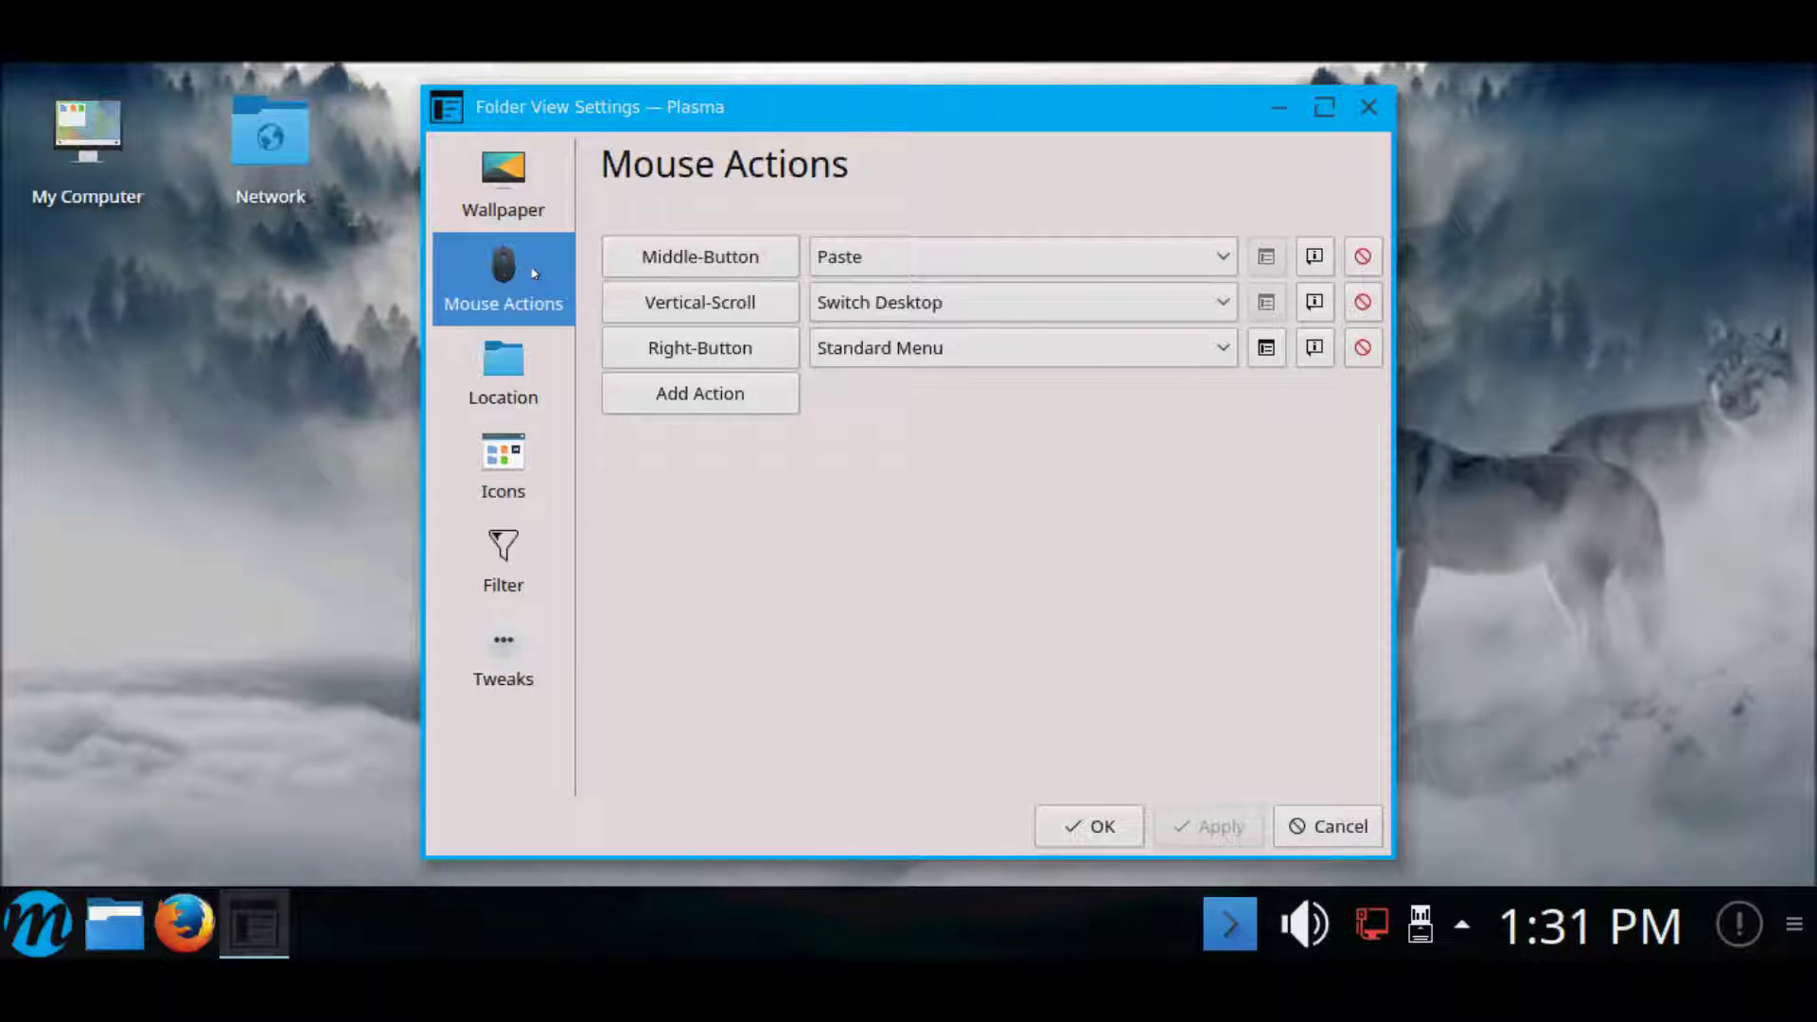
pyautogui.click(504, 379)
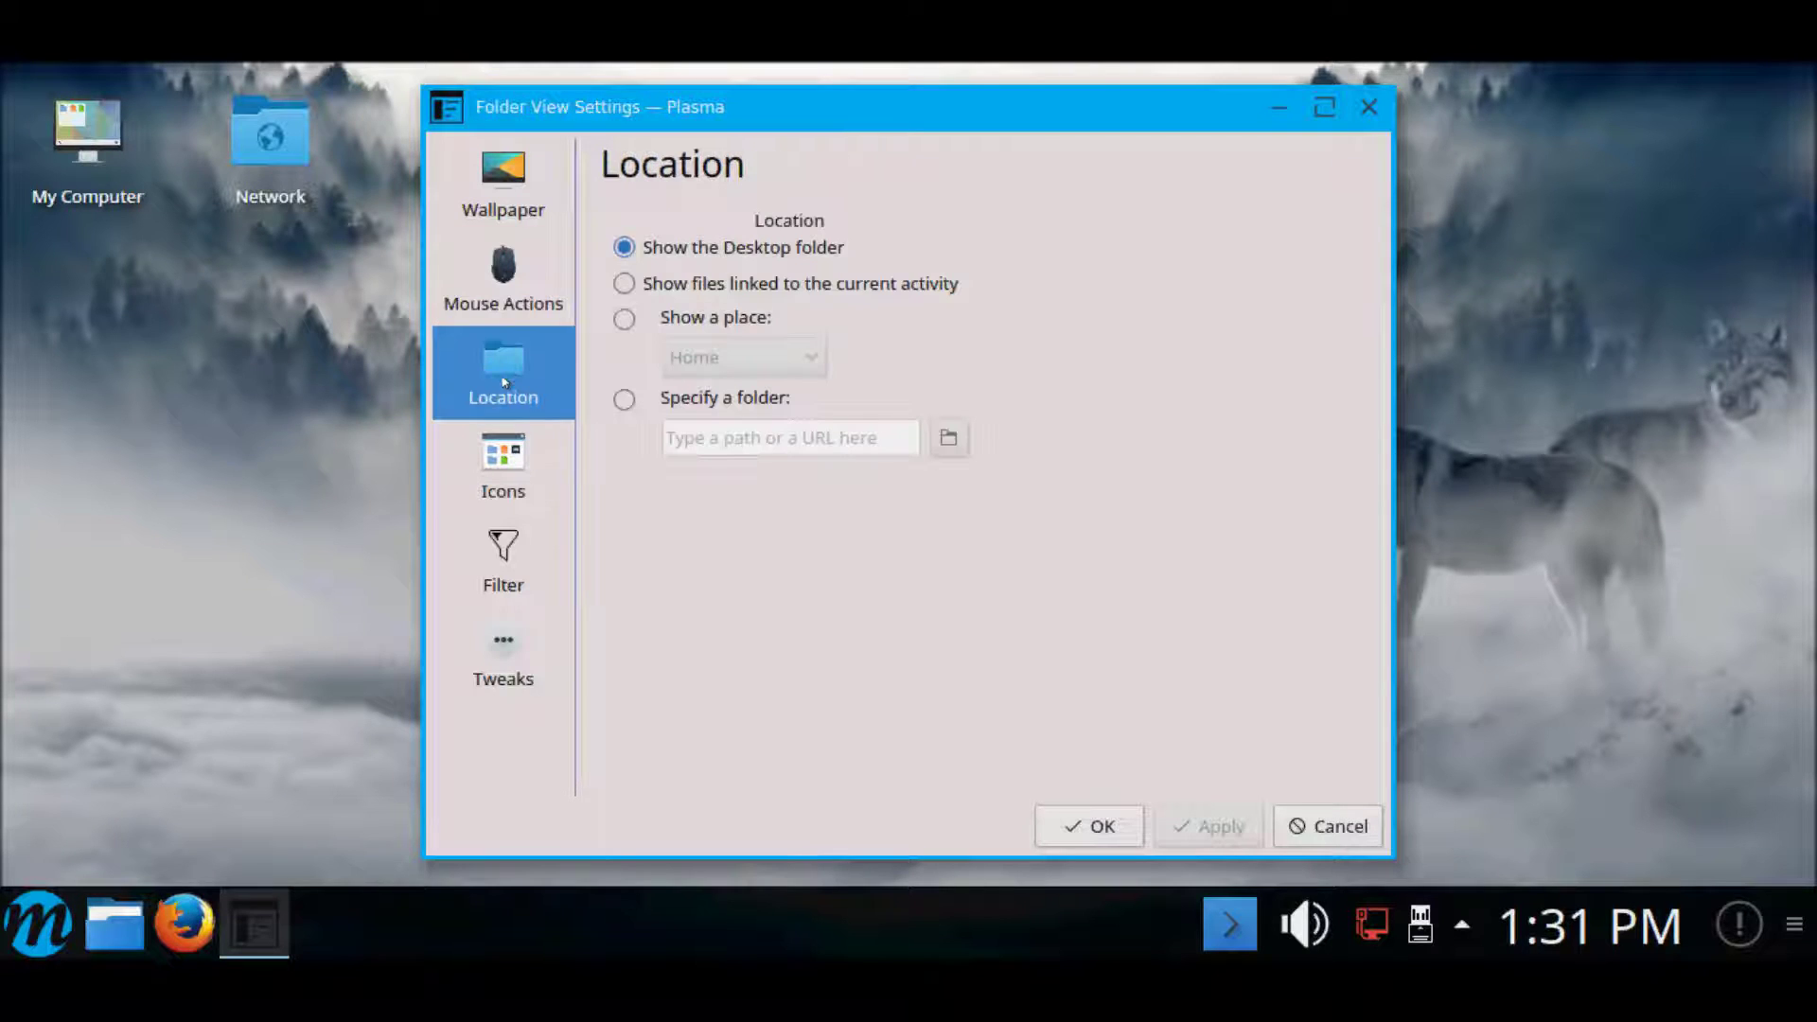
pyautogui.click(507, 463)
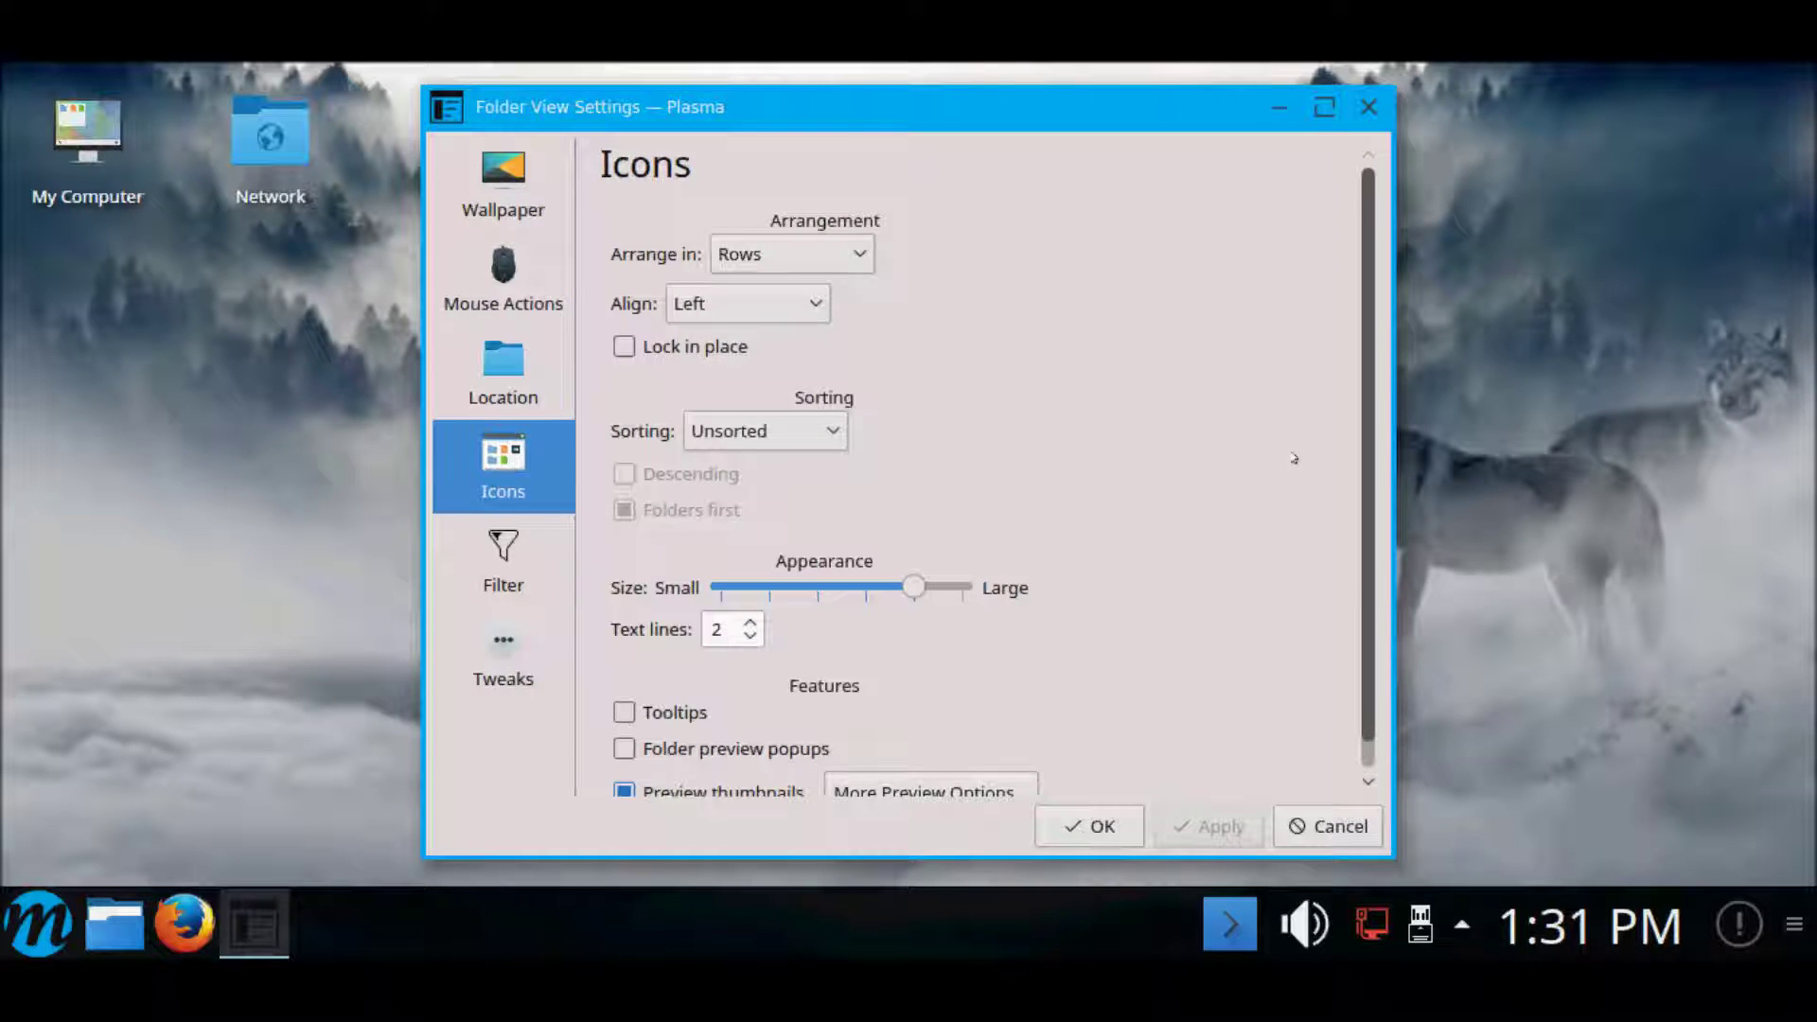
pyautogui.scroll(-1, 1289, 454)
pyautogui.click(523, 577)
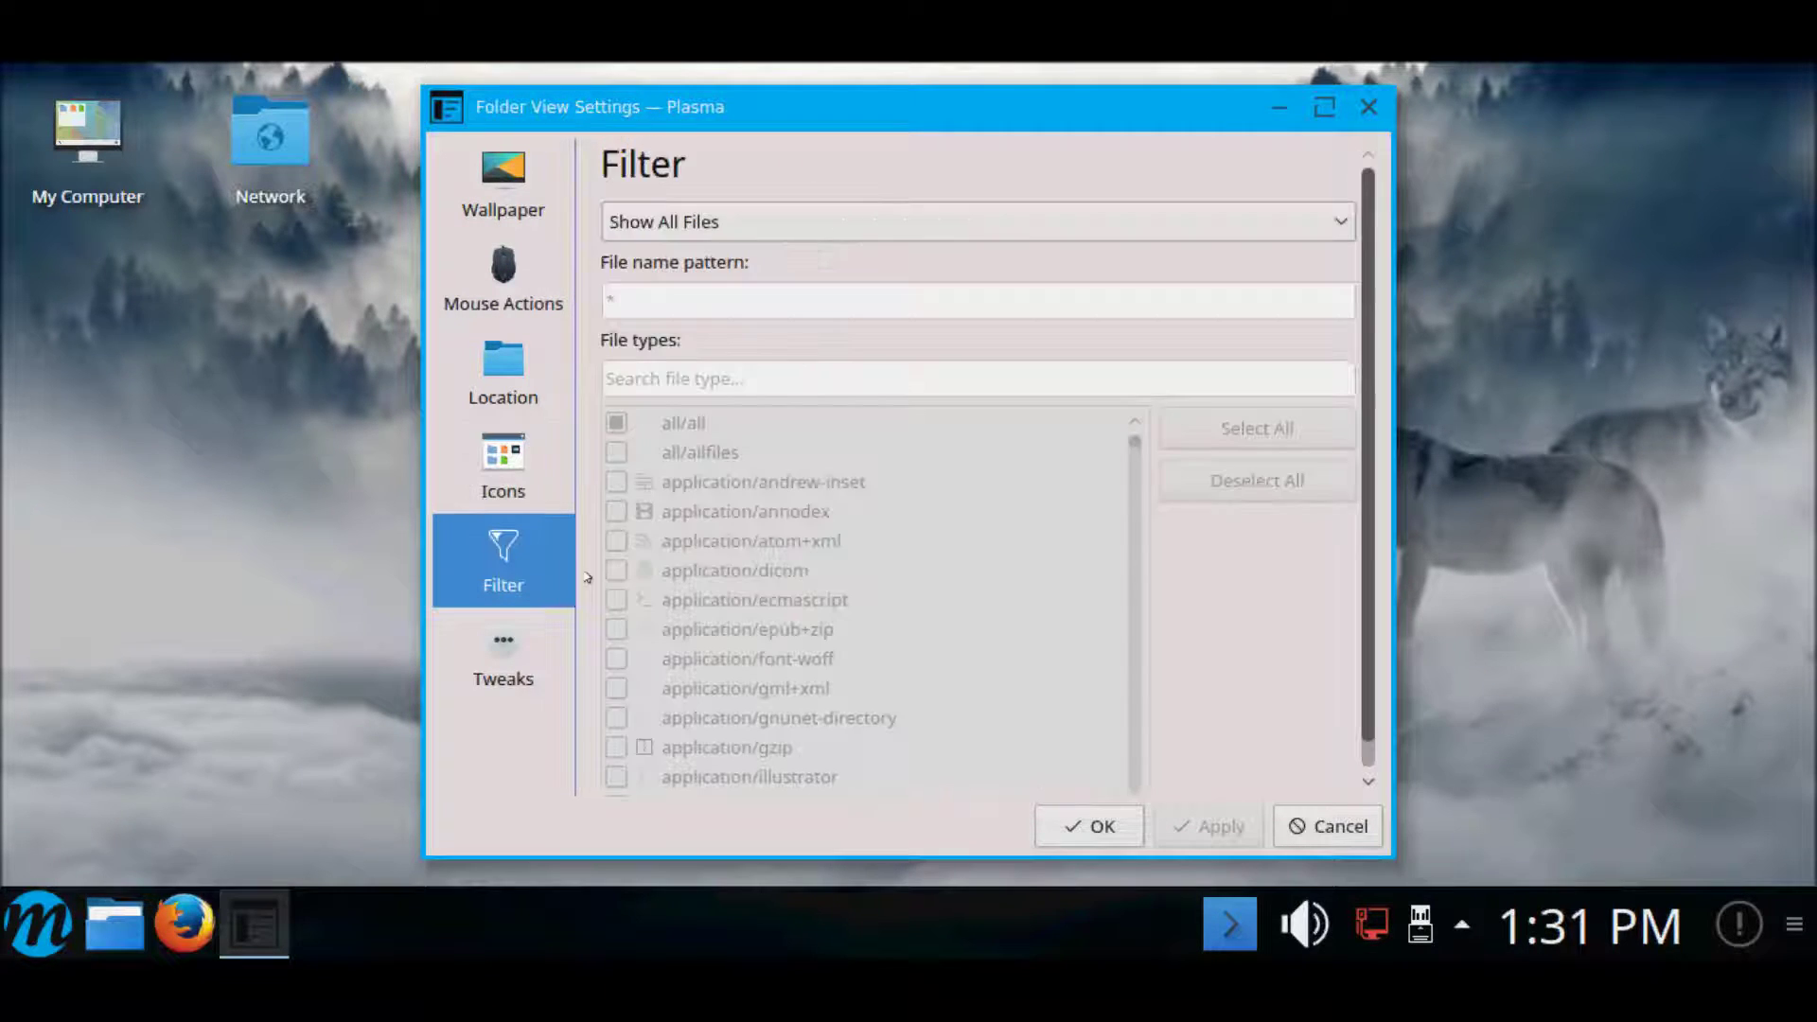
pyautogui.scroll(-1, 589, 580)
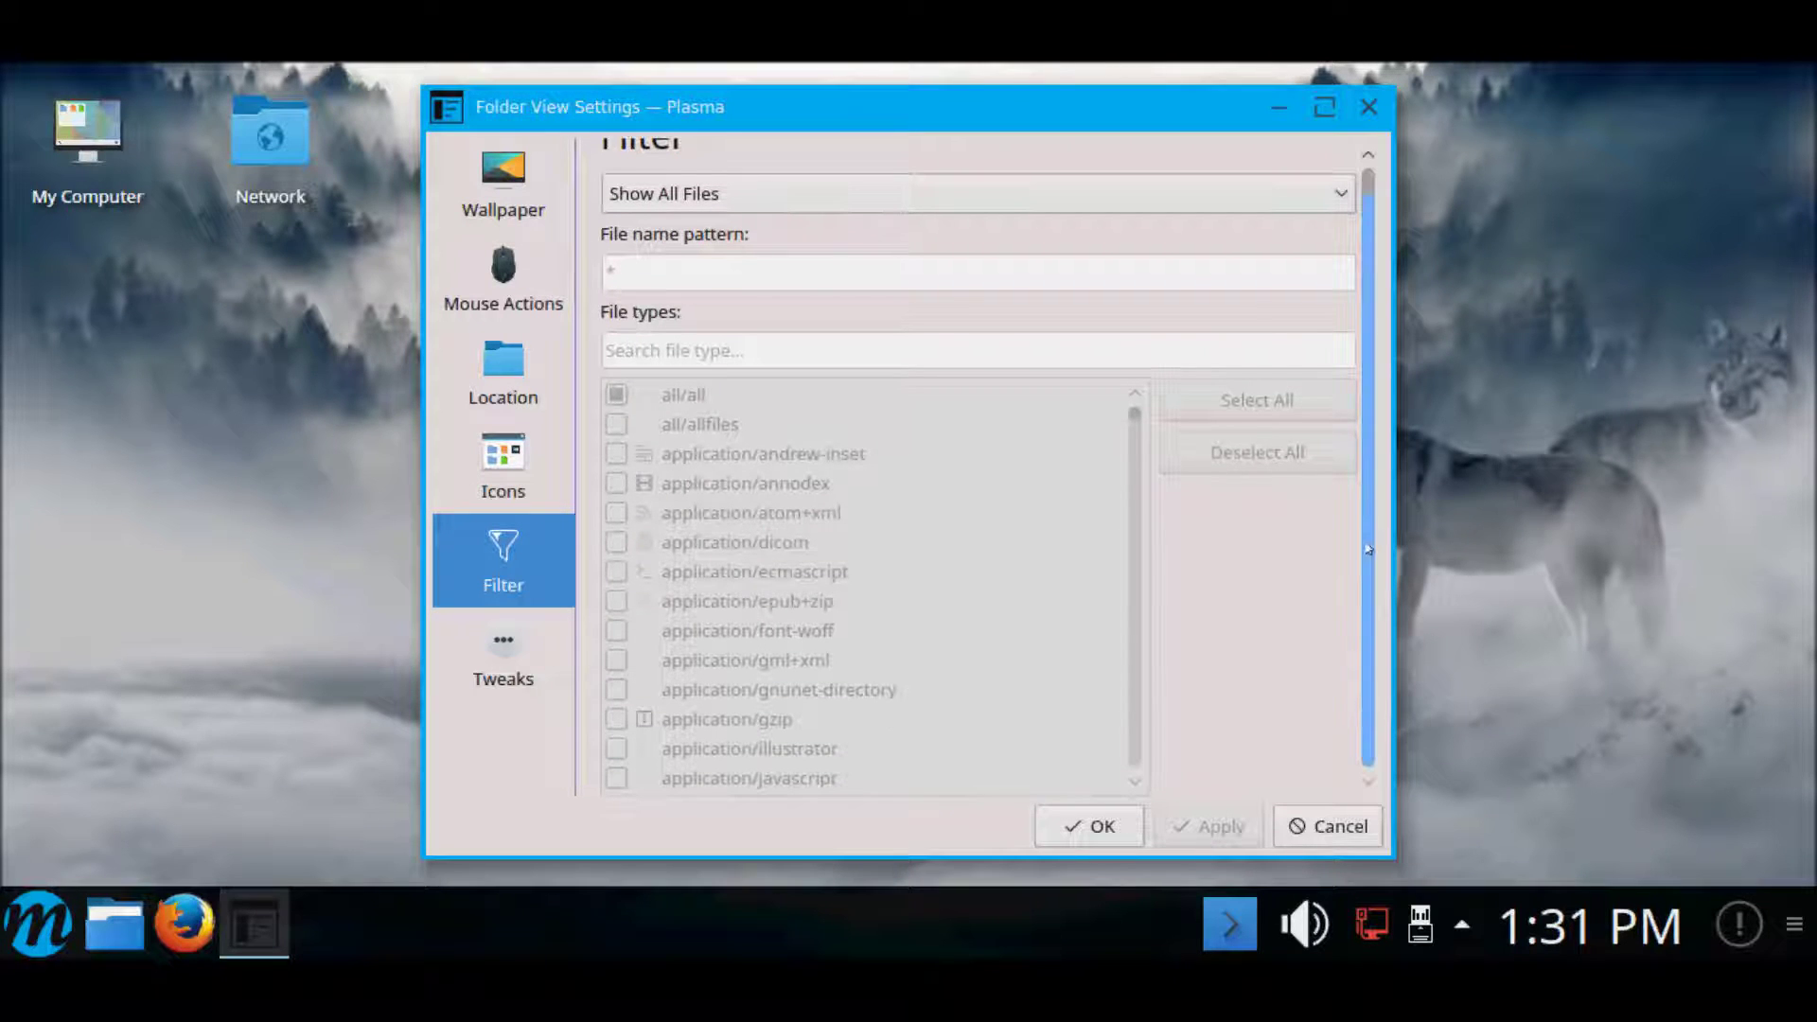
pyautogui.click(496, 651)
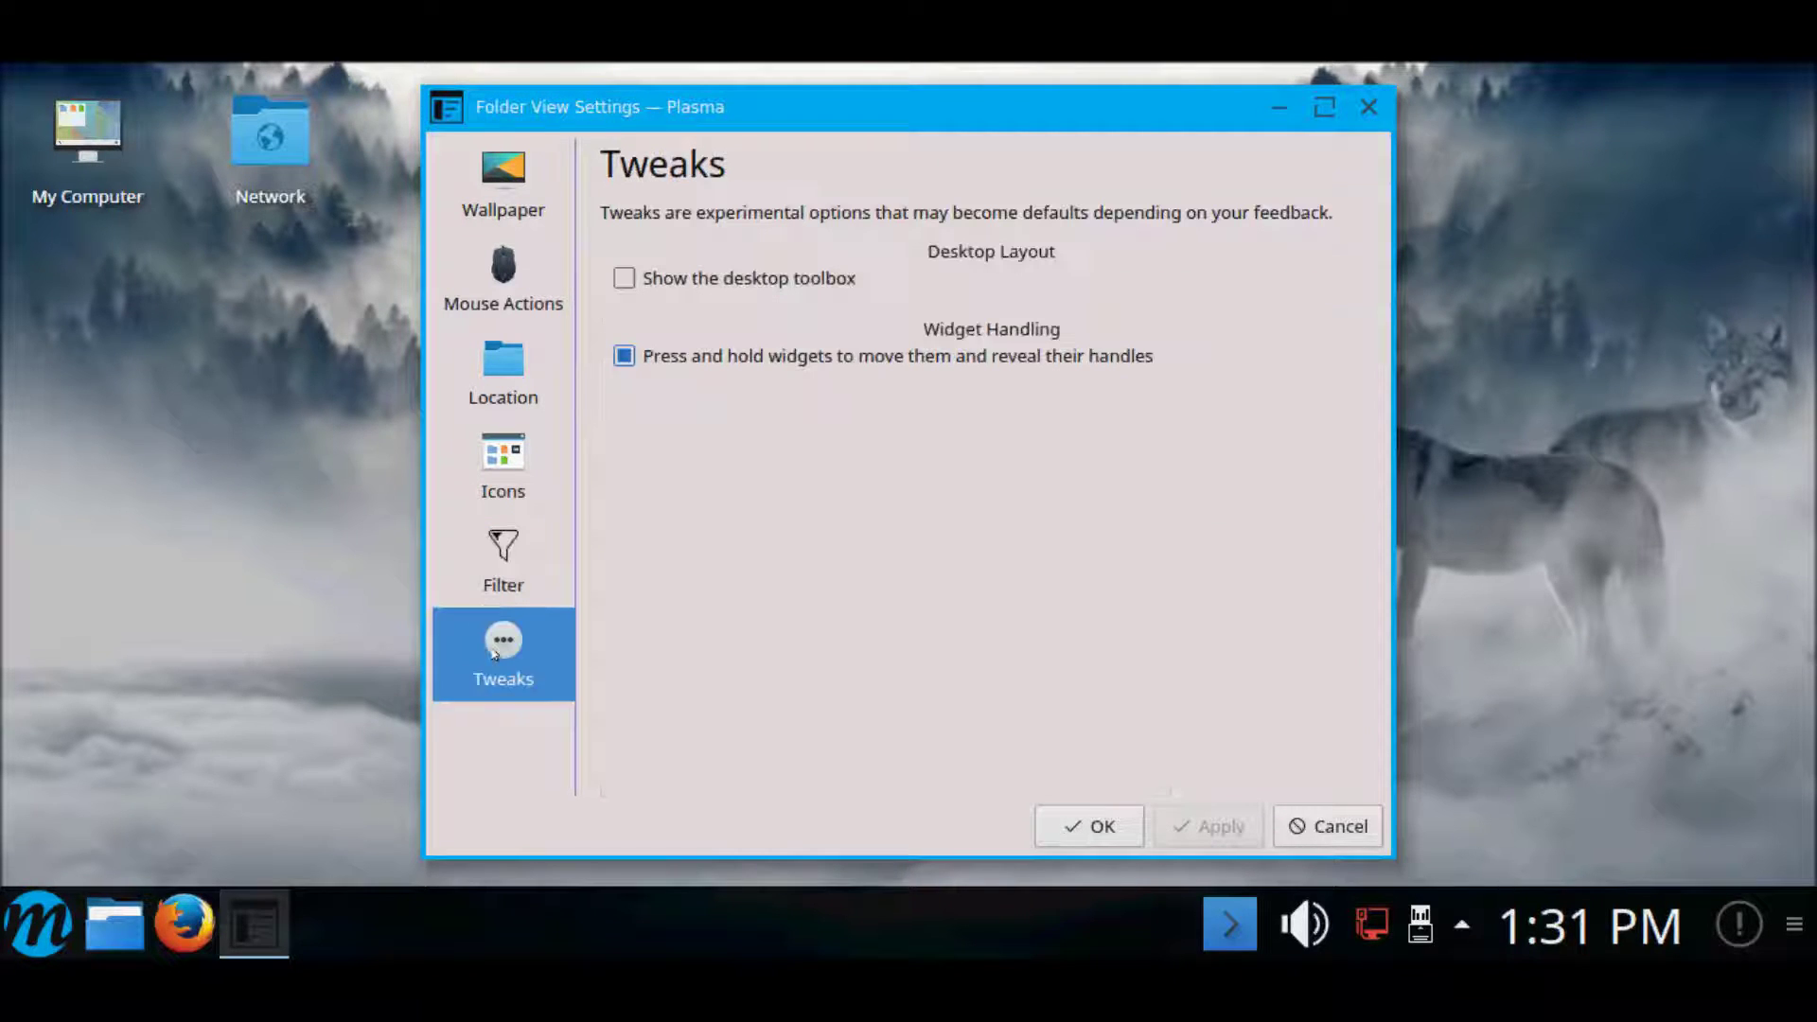
pyautogui.click(1124, 823)
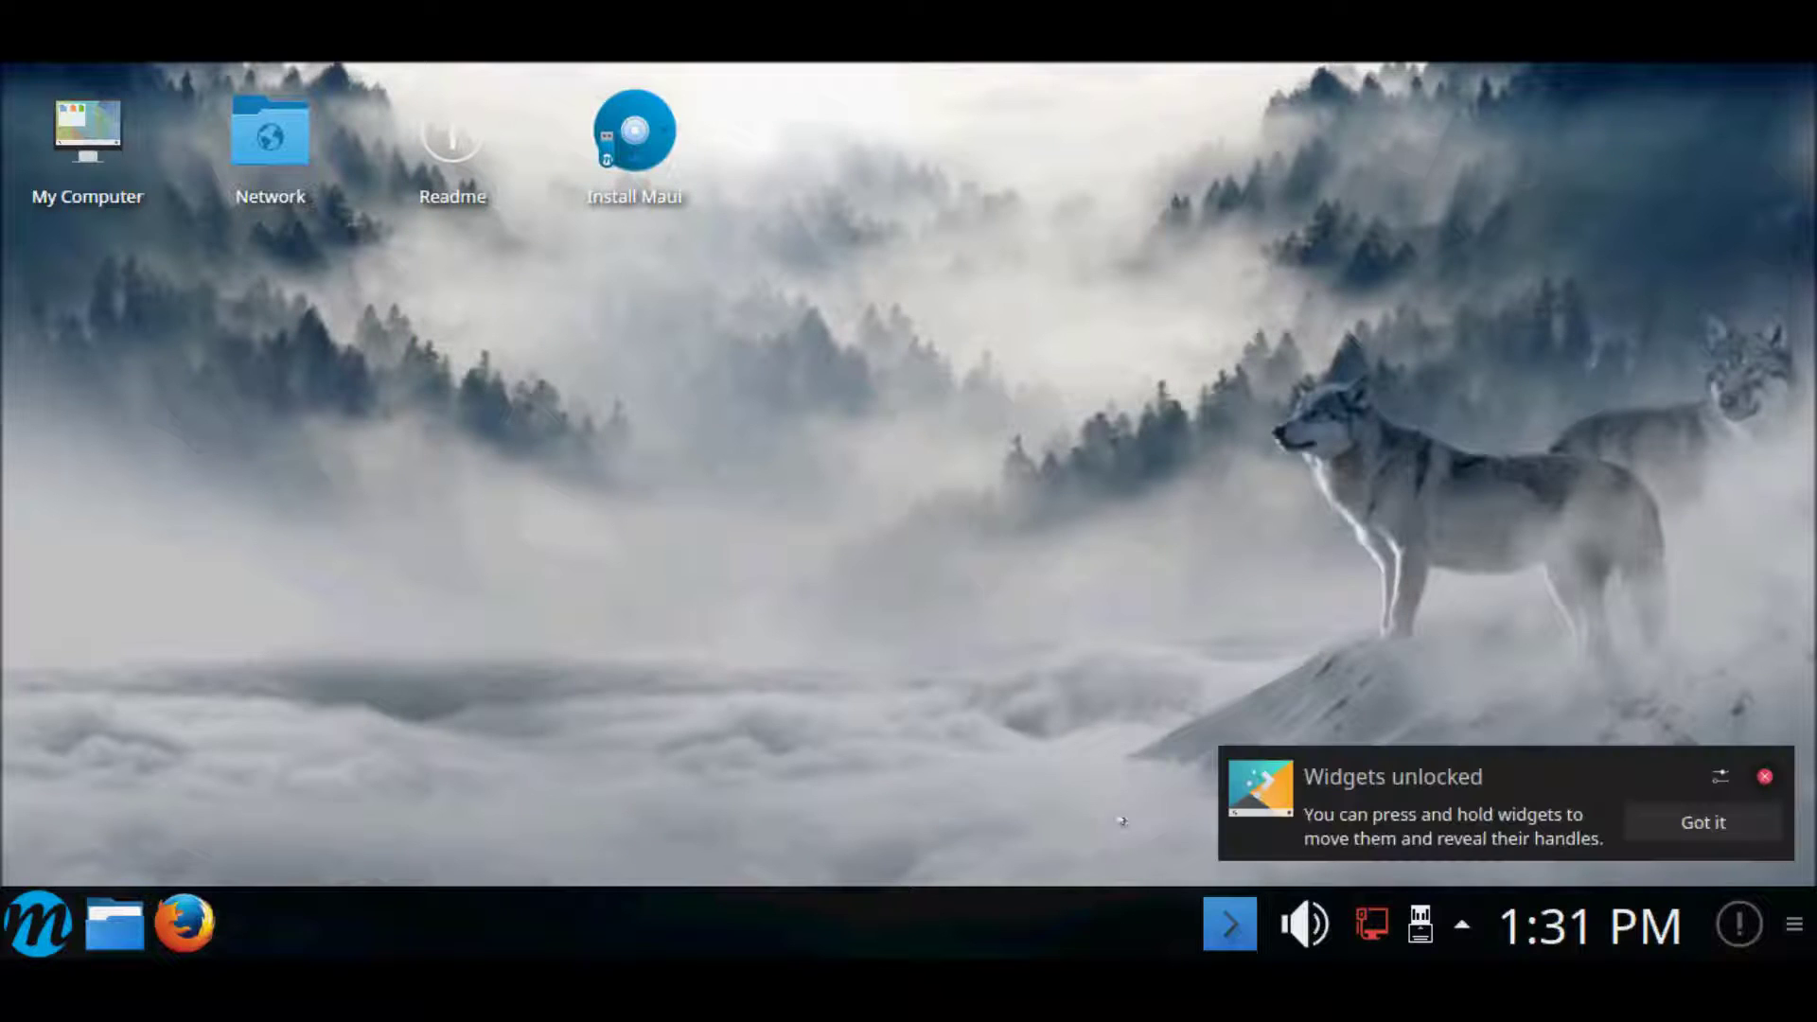
# Dismiss the Widgets unlocked notice, then enter and leave panel edit mode via More Settings.
pyautogui.click(1766, 776)
pyautogui.rightClick(809, 200)
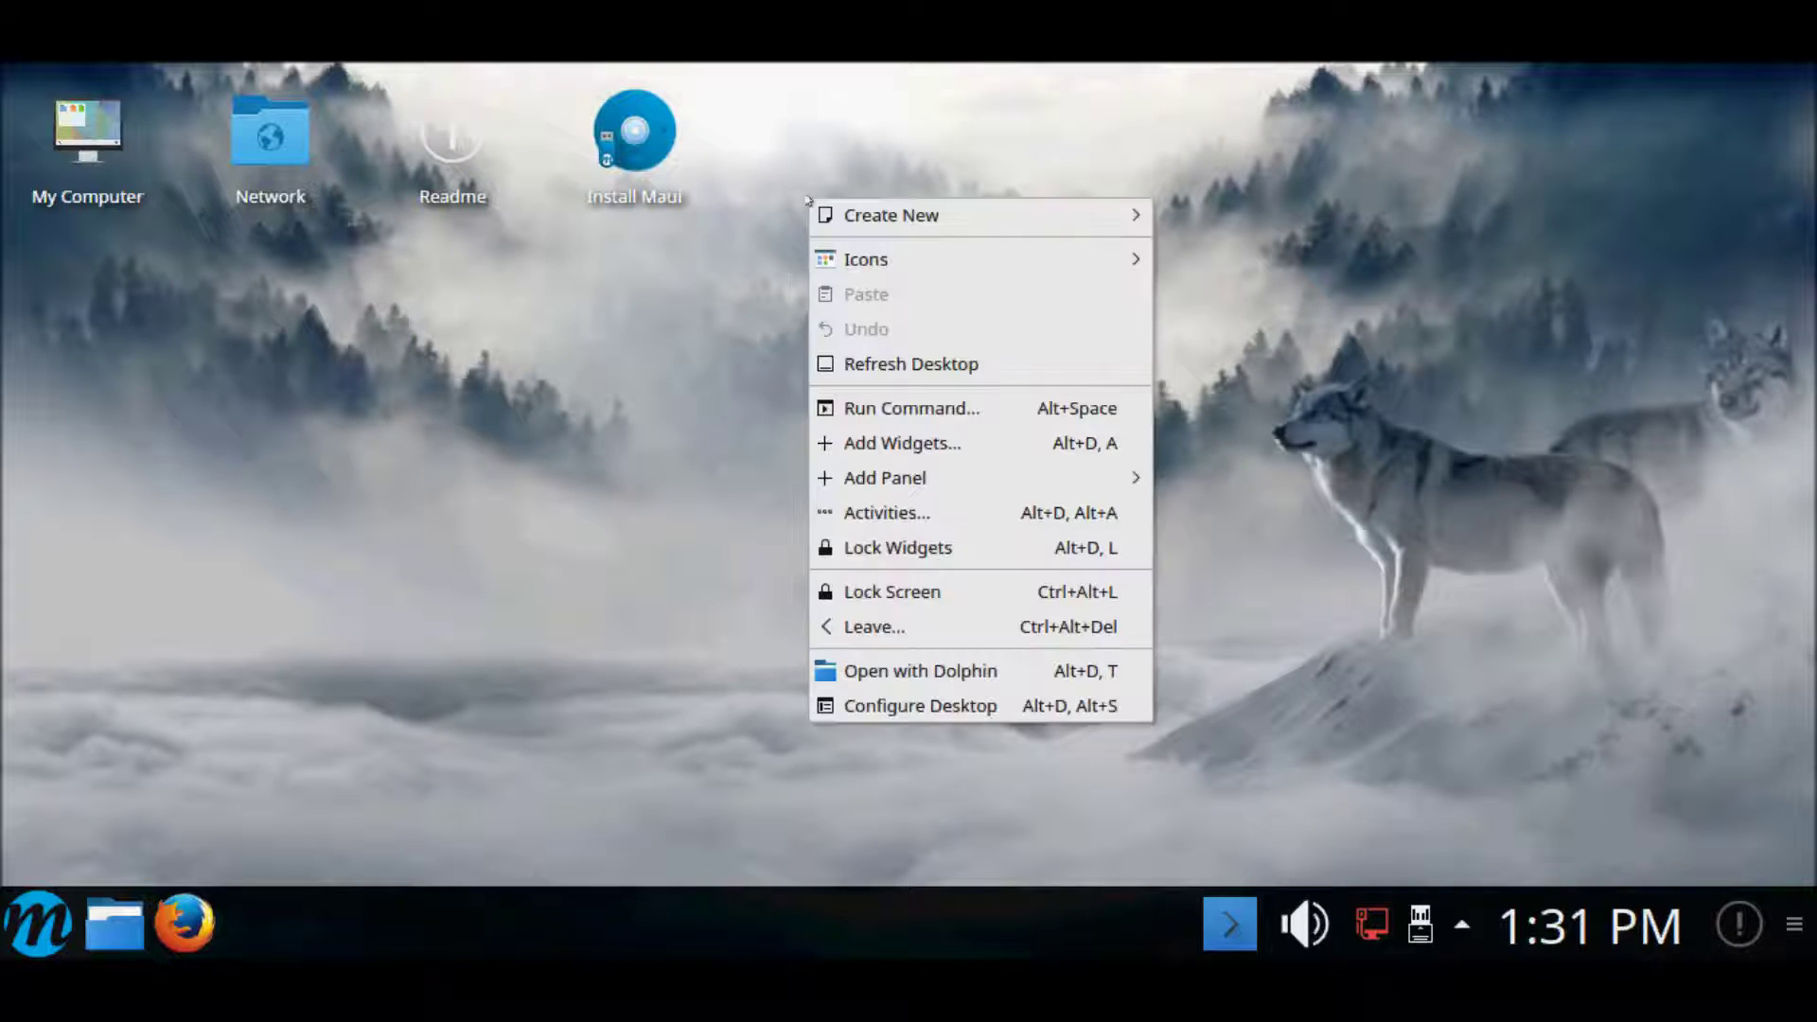
pyautogui.click(508, 504)
pyautogui.click(1793, 926)
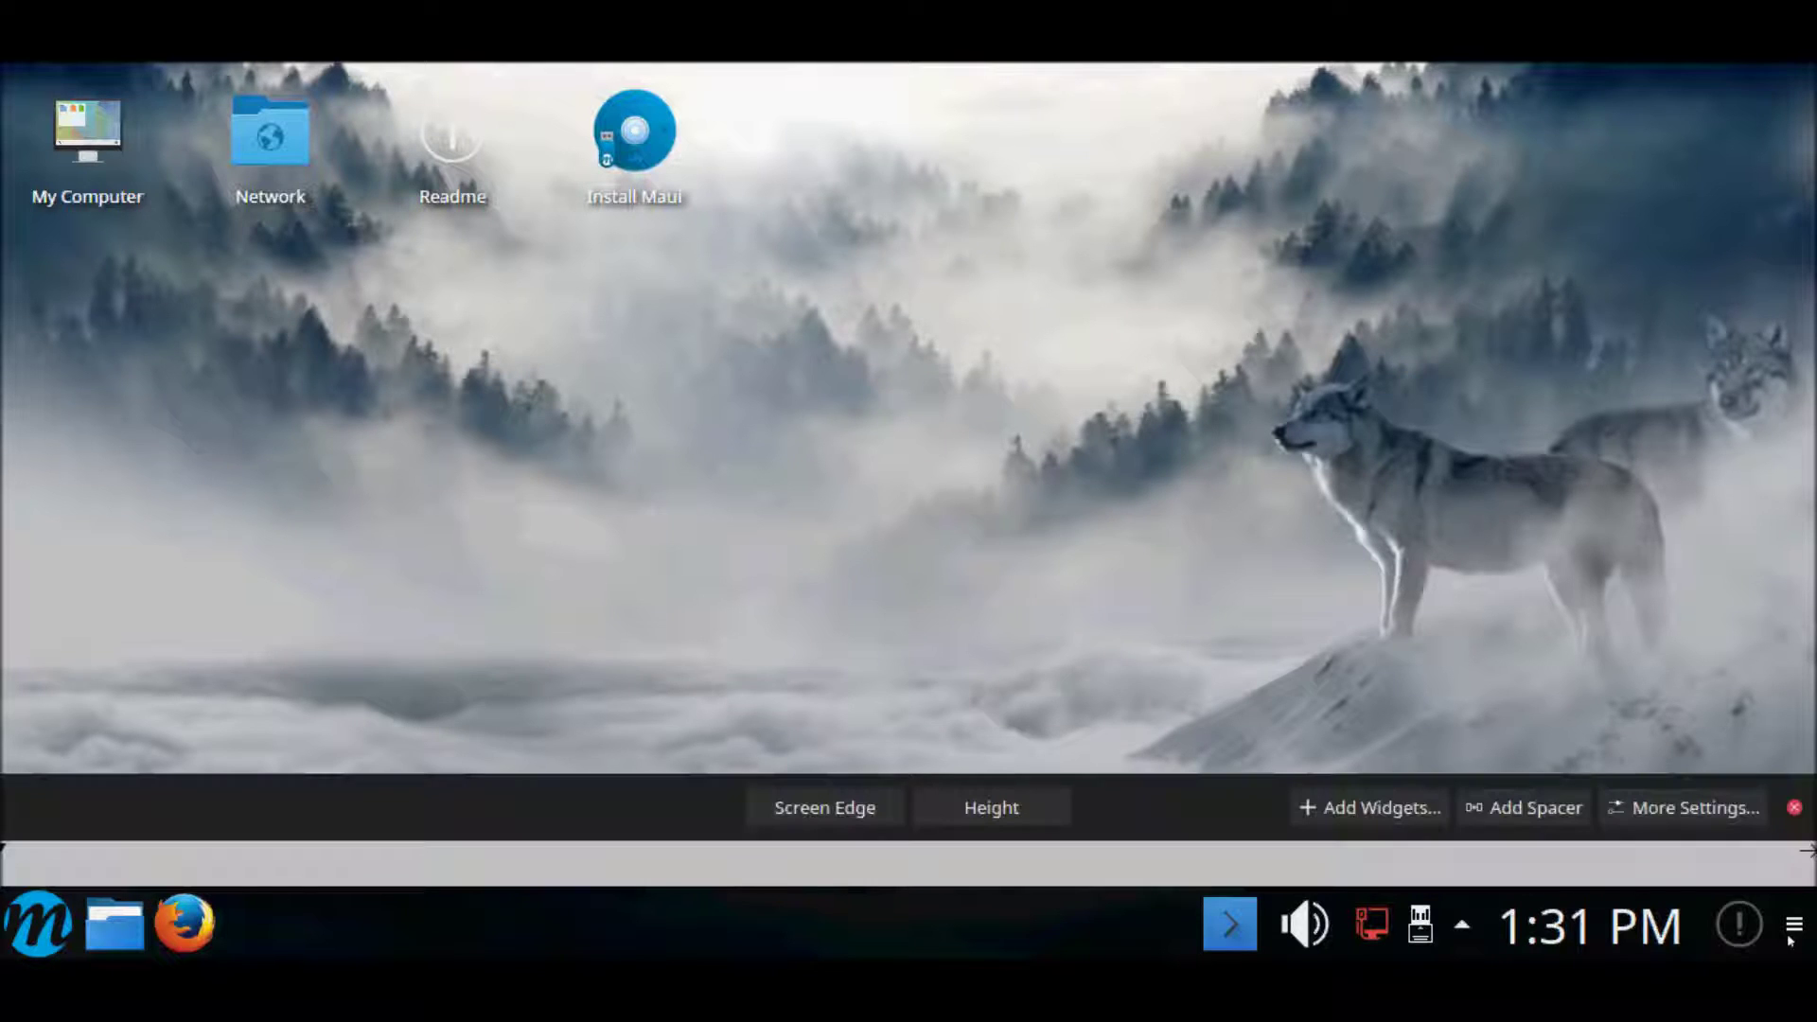
pyautogui.click(1706, 808)
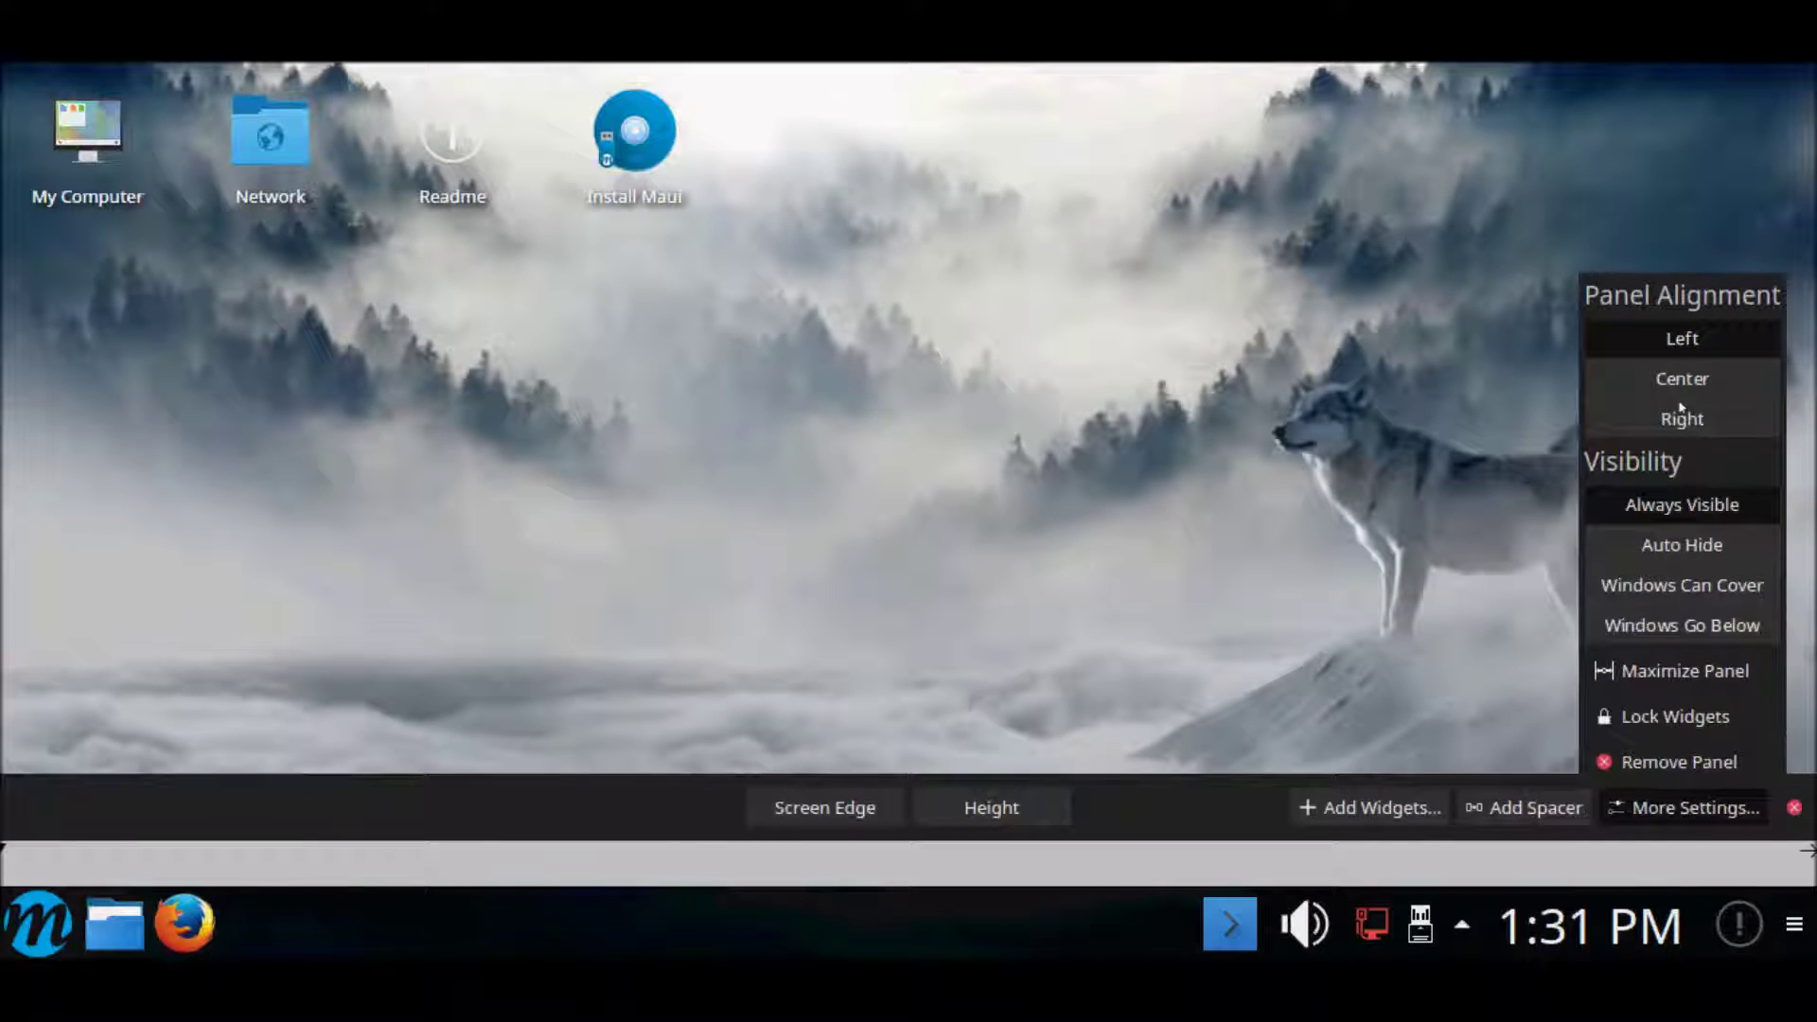
pyautogui.click(1793, 811)
# Check the notifications list and the calendar, closing each afterwards.
pyautogui.click(1739, 924)
pyautogui.click(1740, 923)
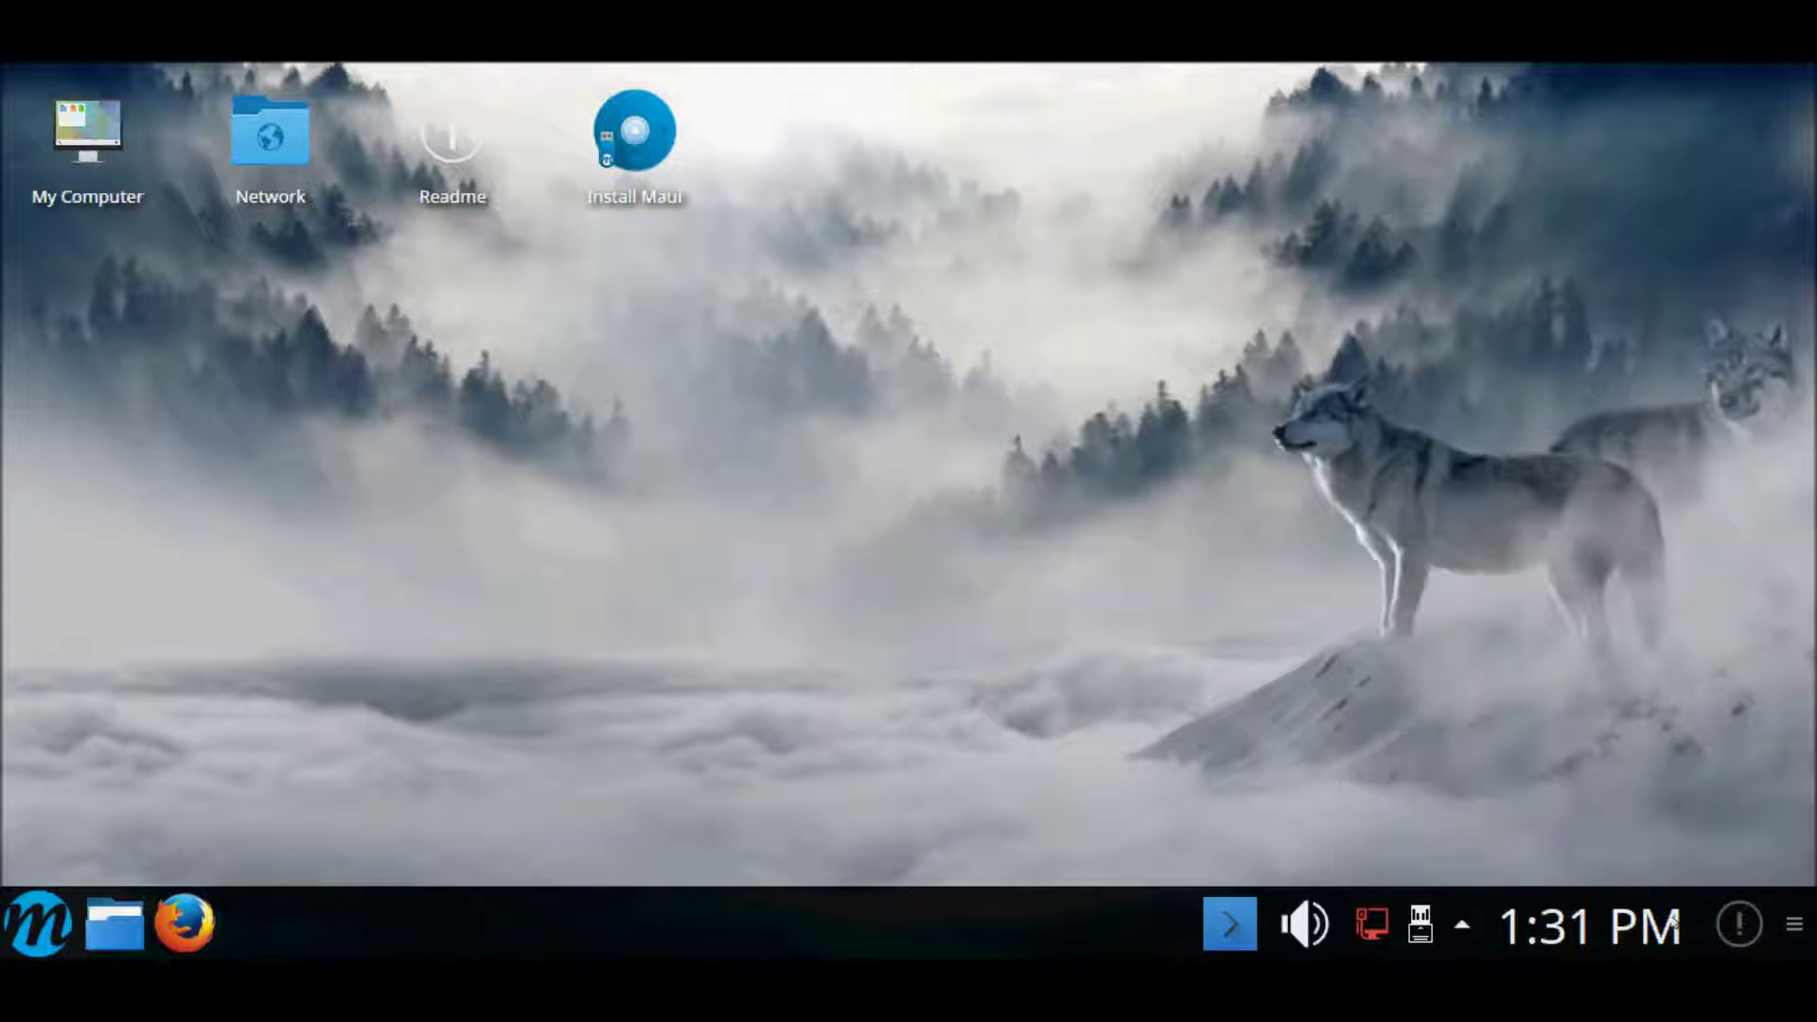
pyautogui.click(1567, 932)
pyautogui.click(1566, 932)
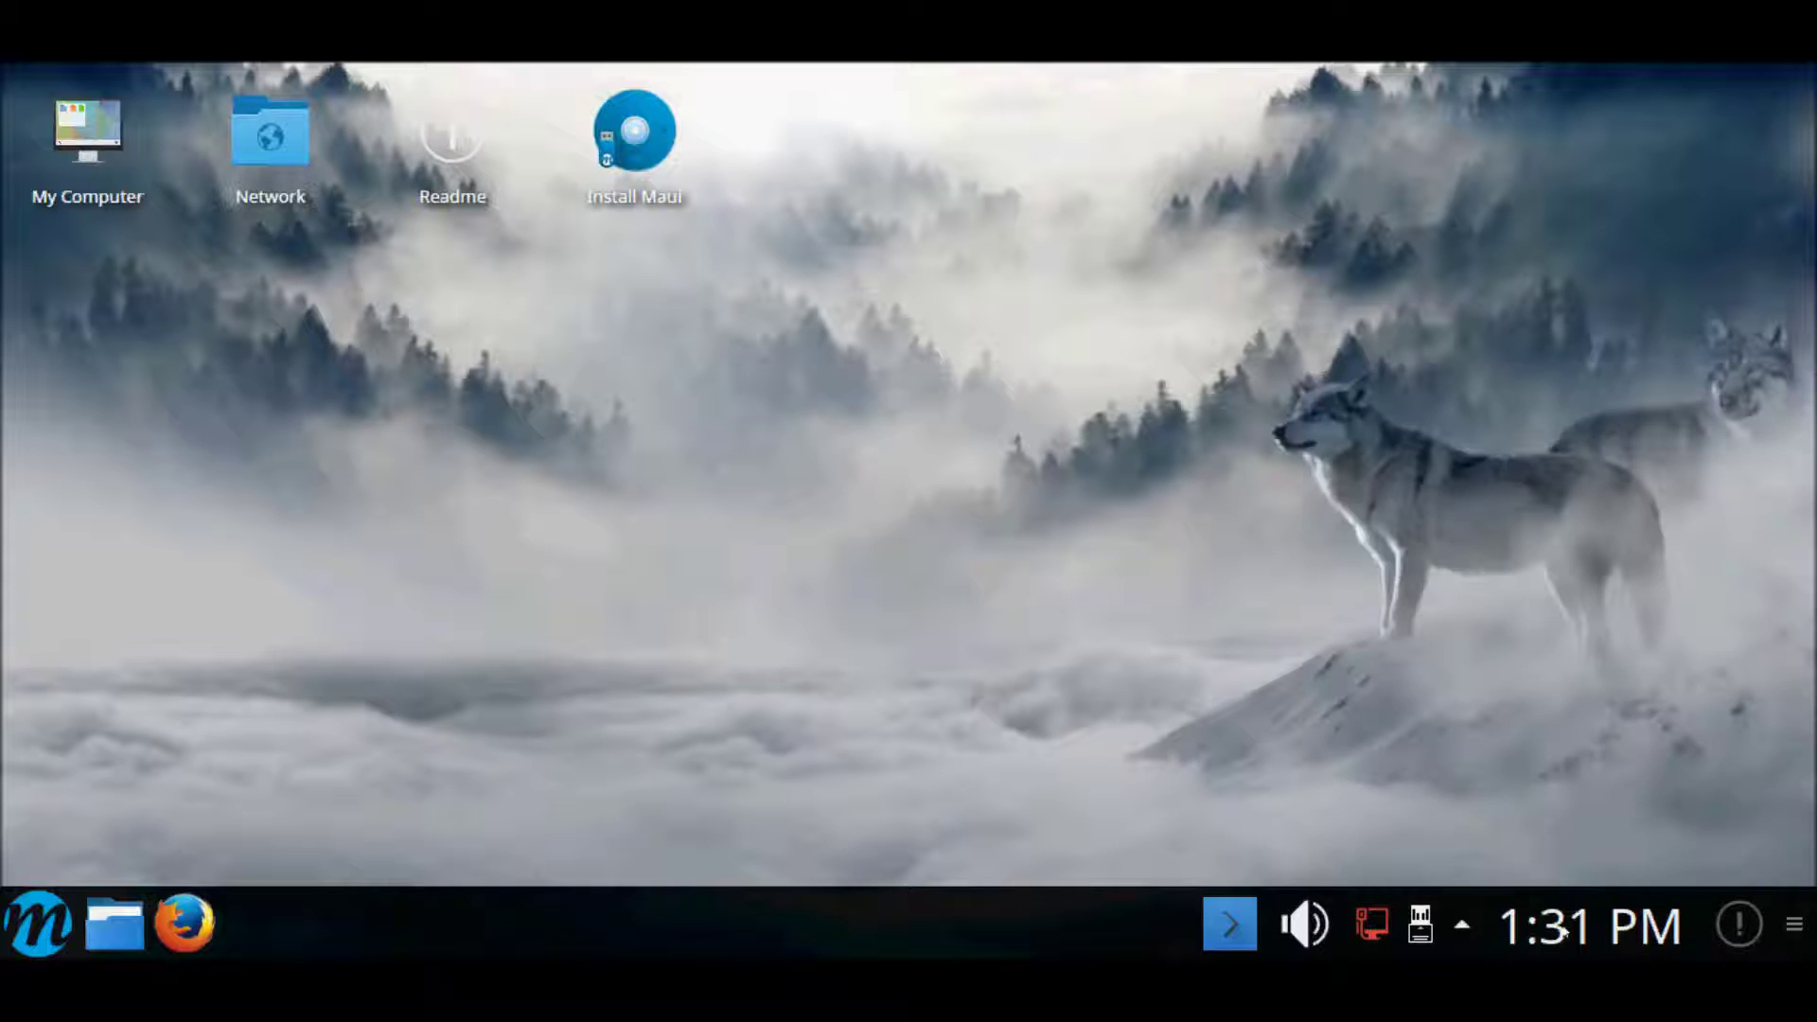
# Check the status and notifications, removable devices and network connections tray popups.
pyautogui.click(1462, 927)
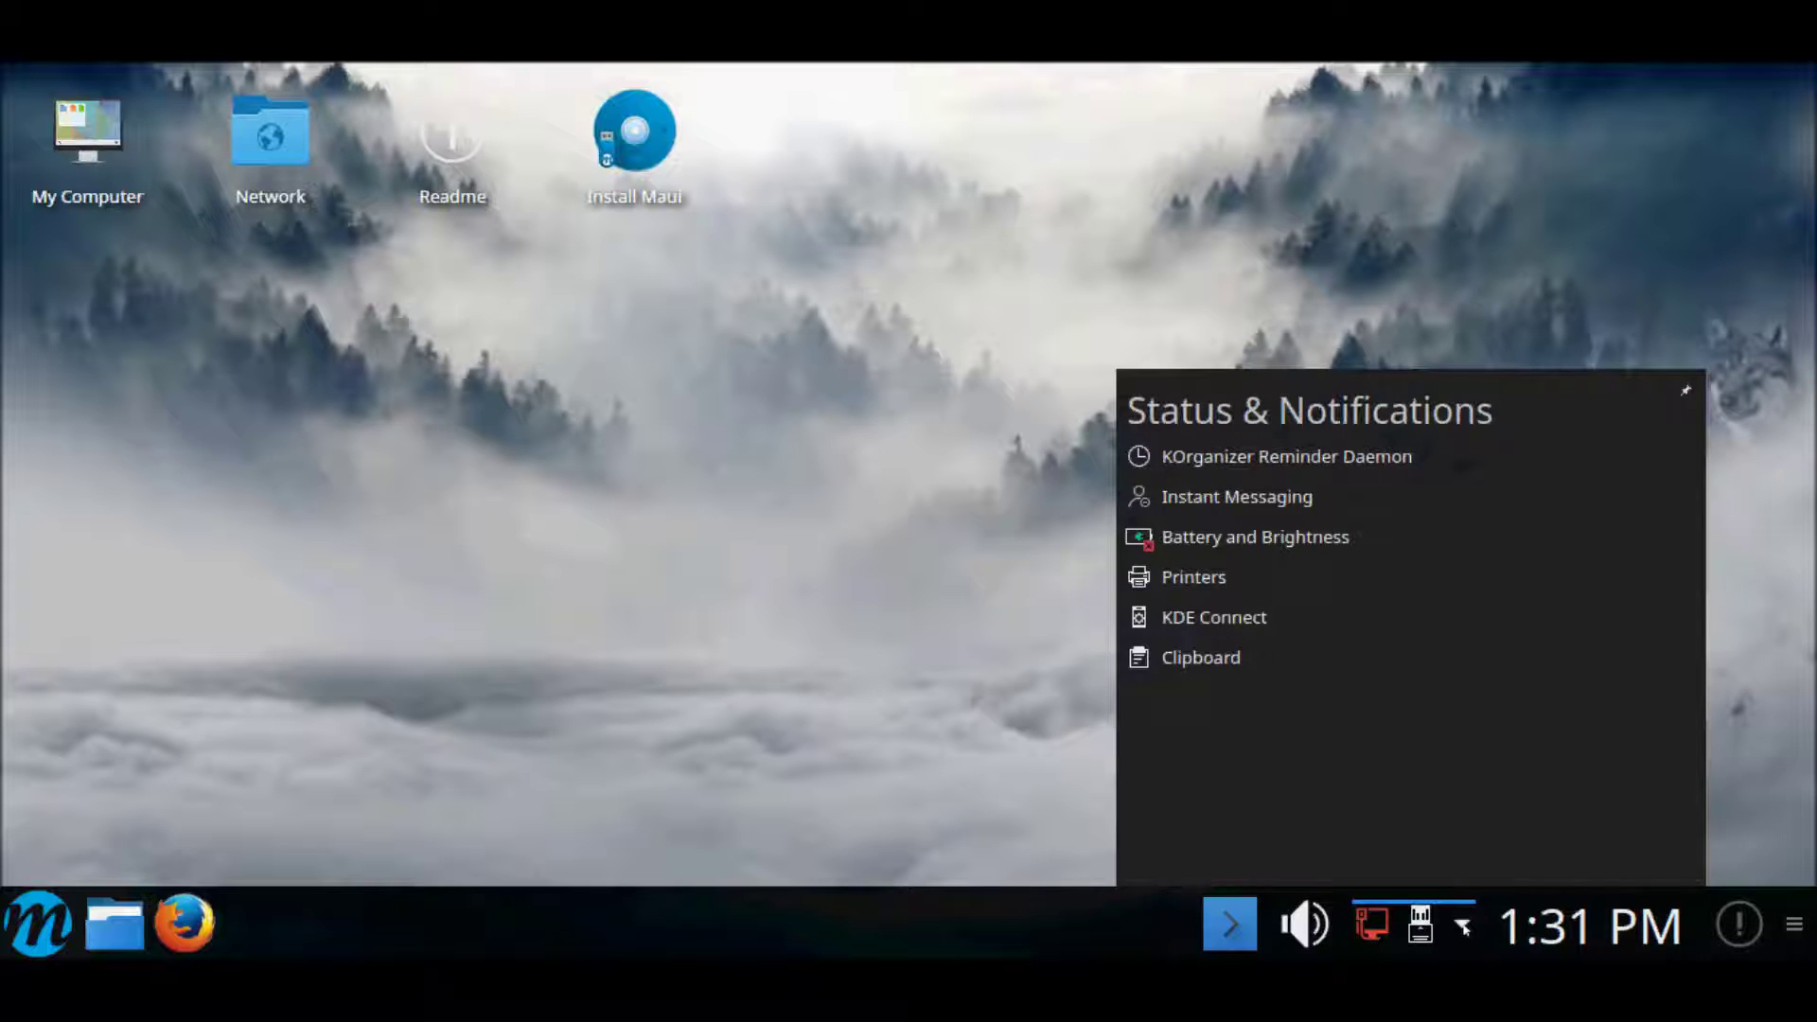
pyautogui.click(1462, 928)
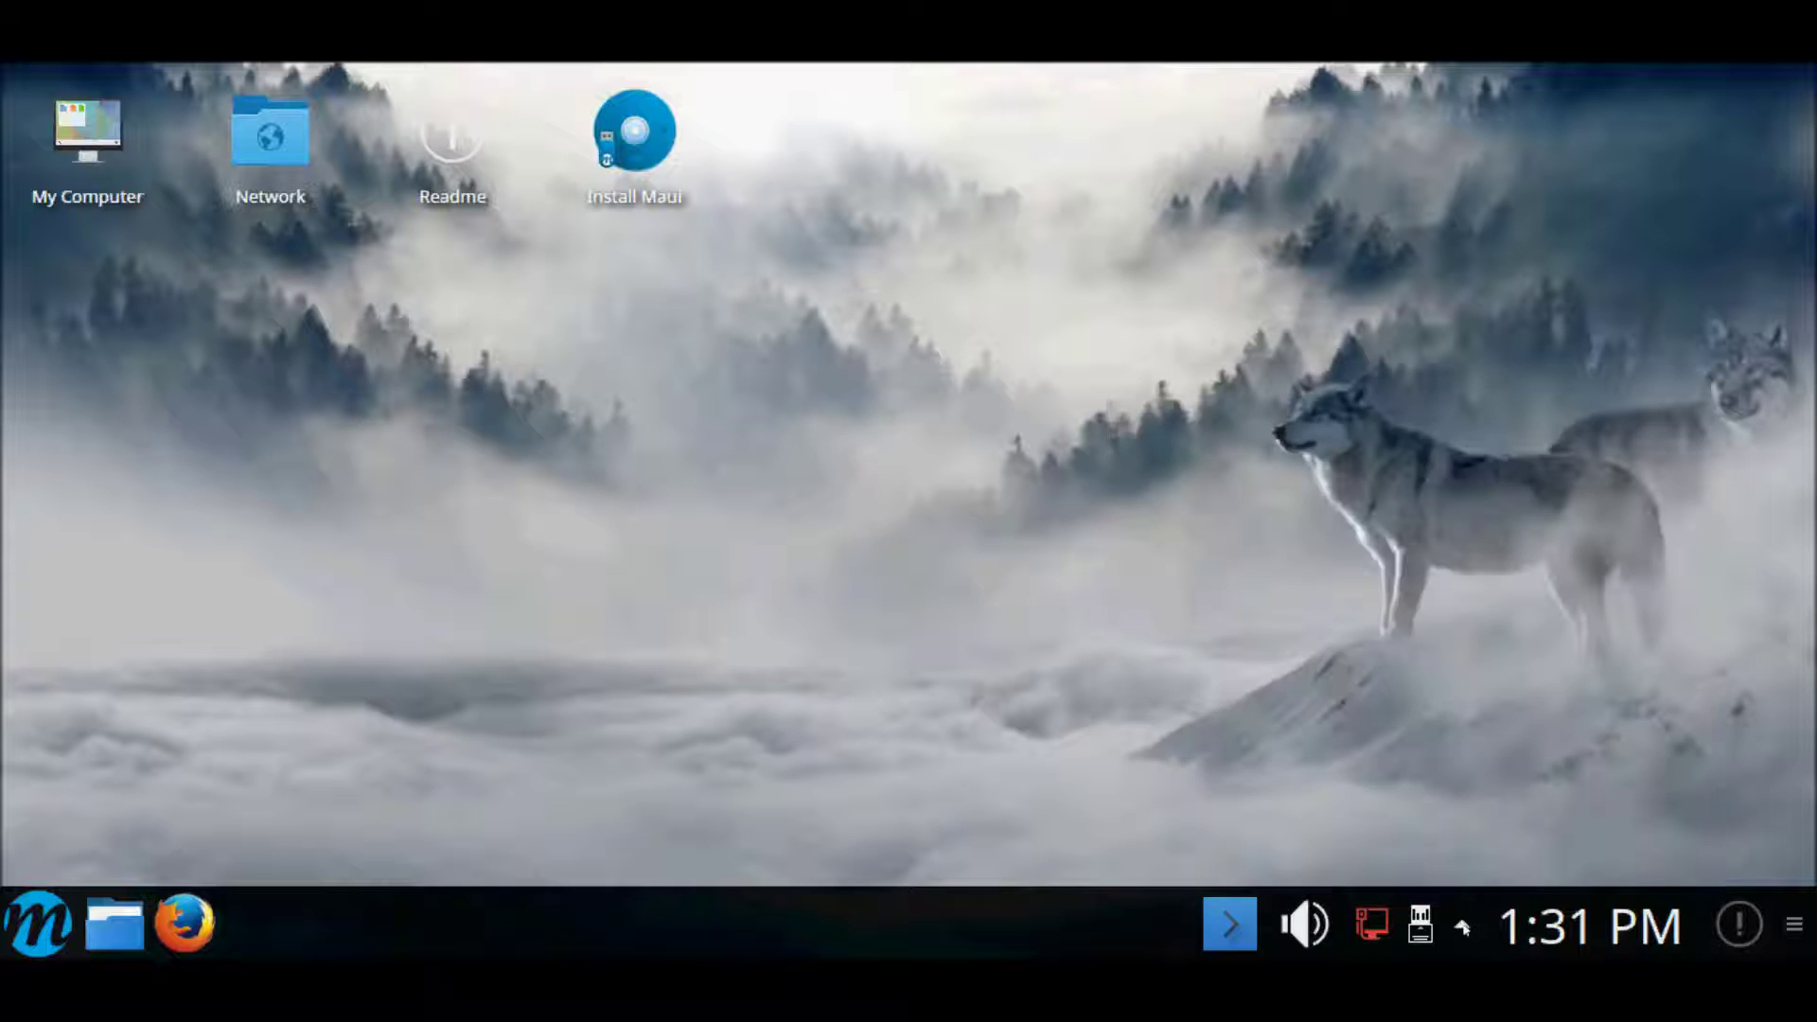
pyautogui.click(1419, 926)
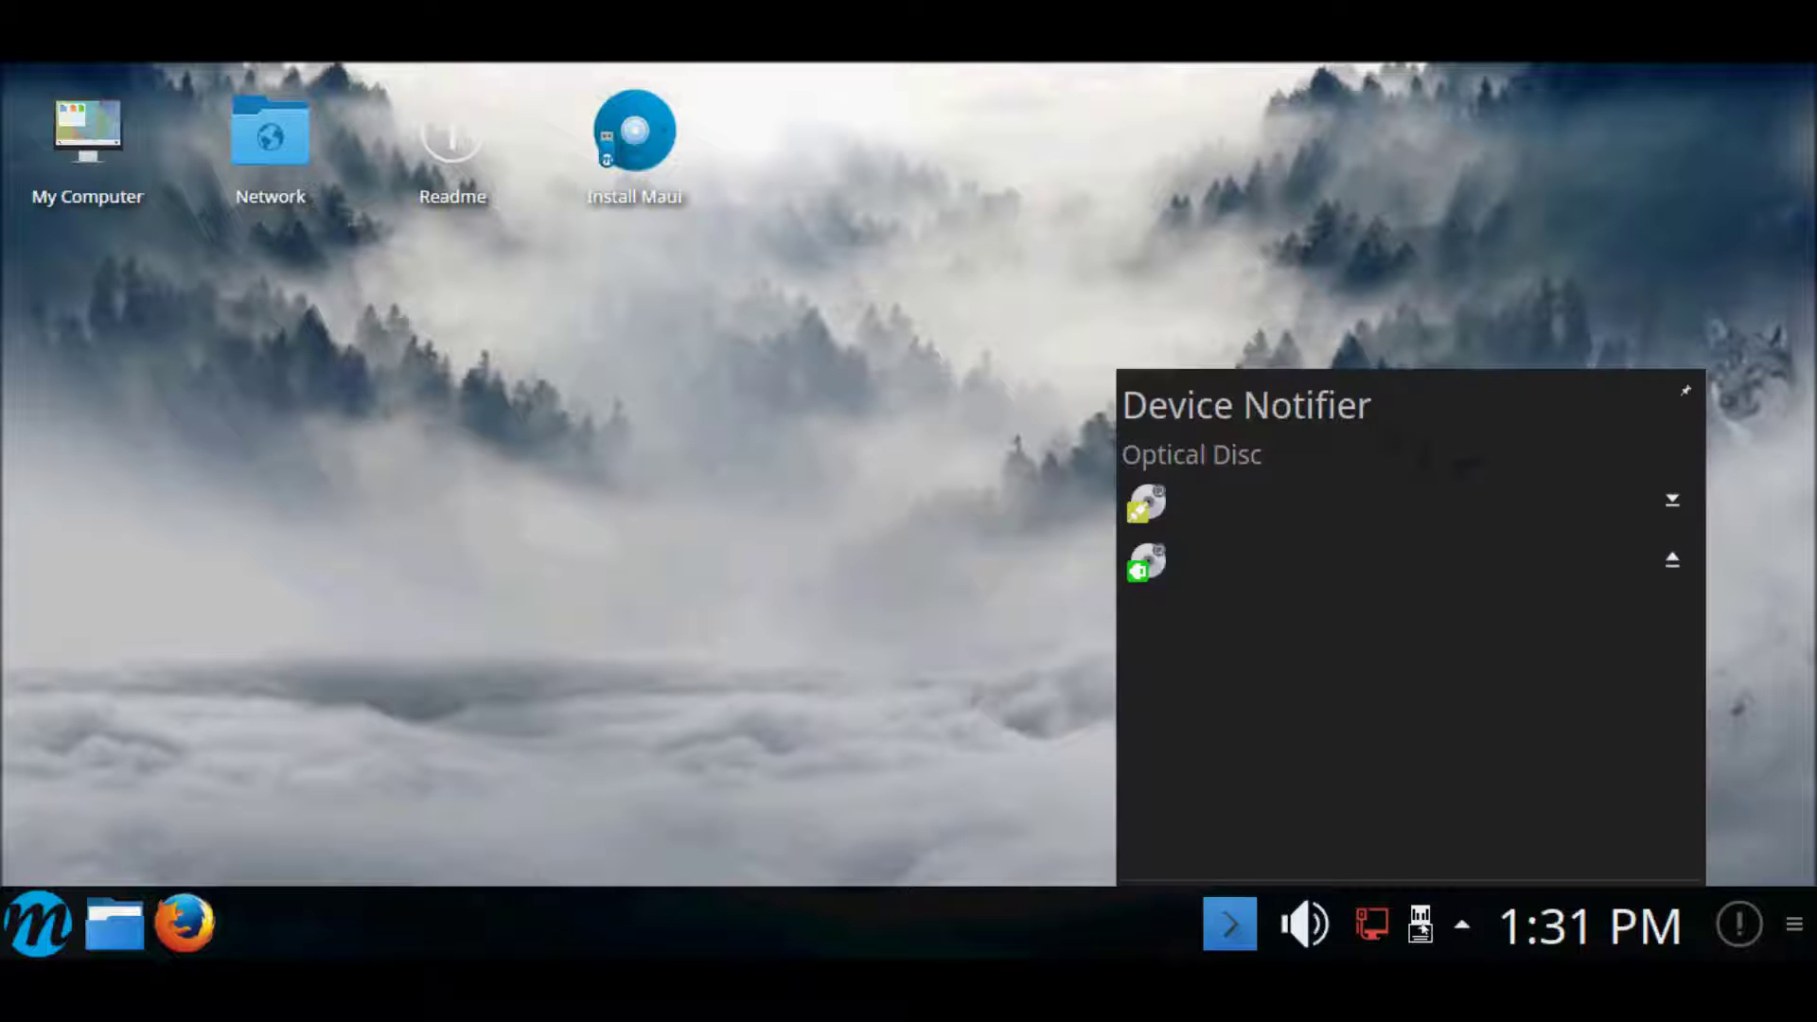
pyautogui.click(1419, 926)
pyautogui.click(1372, 925)
pyautogui.click(1372, 926)
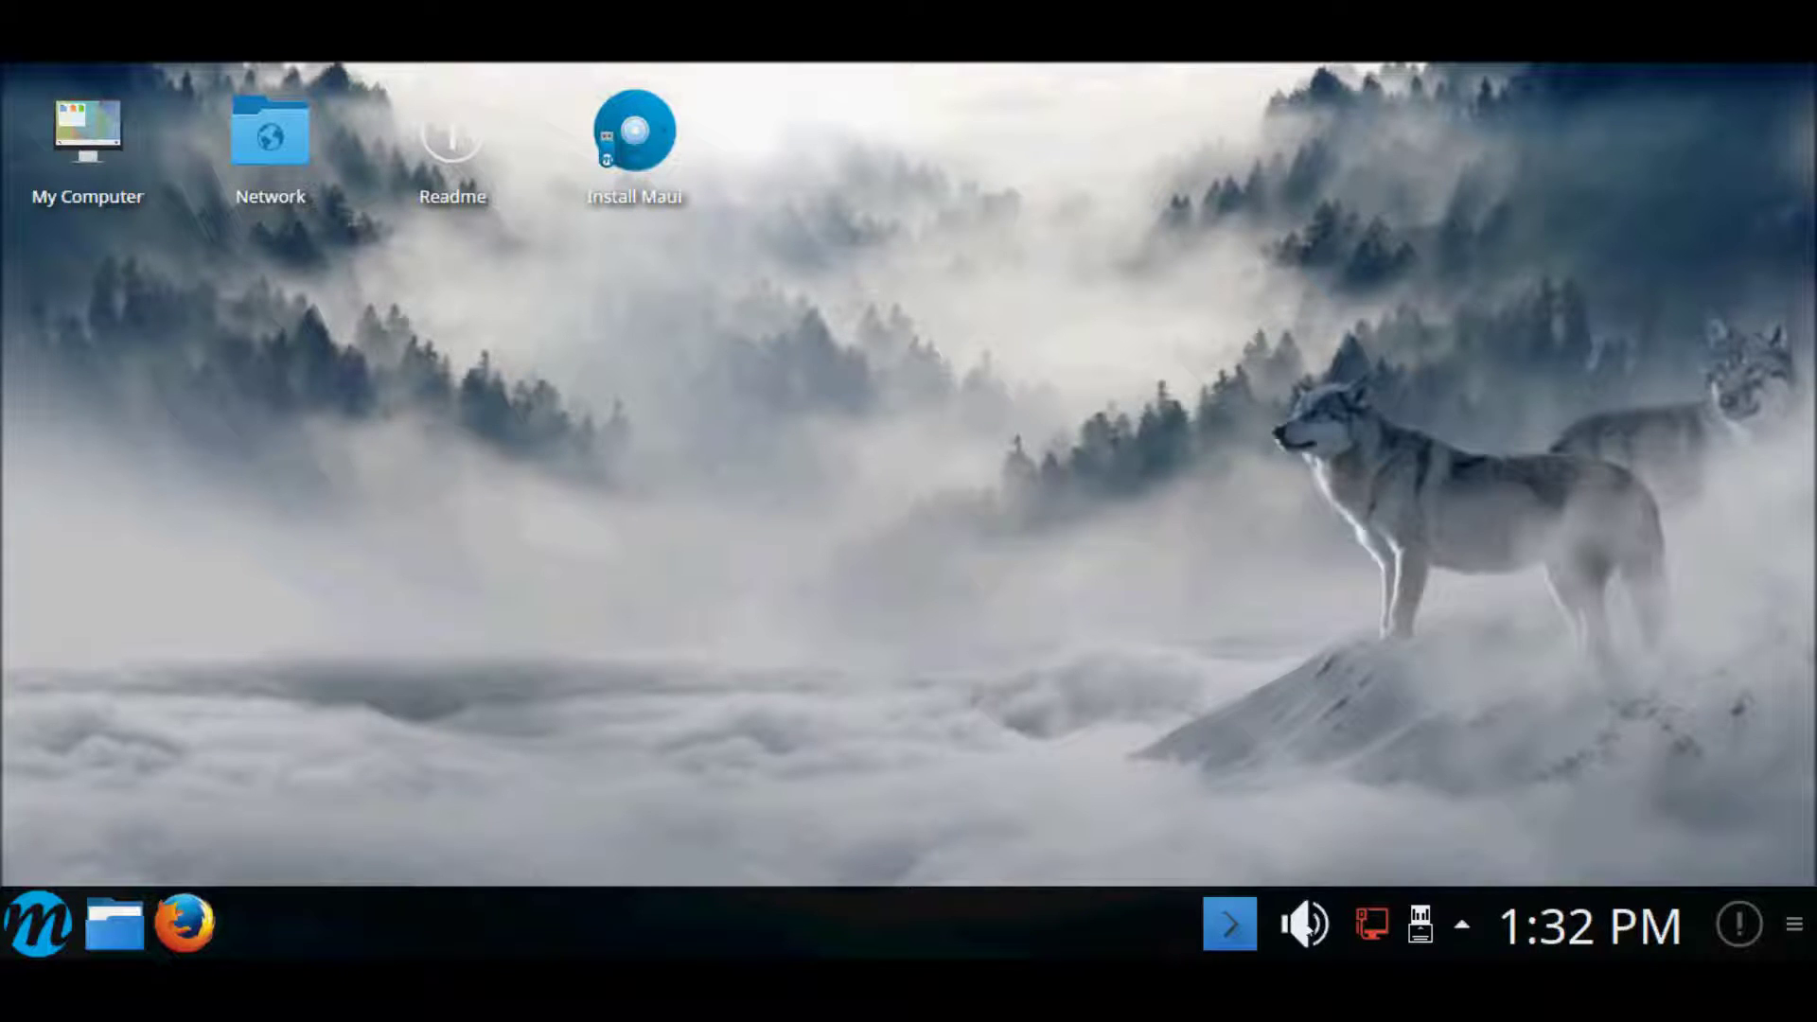
# Inspect device and per-application audio volume levels, then show and hide the drop-down terminal.
pyautogui.click(1304, 925)
pyautogui.click(1458, 424)
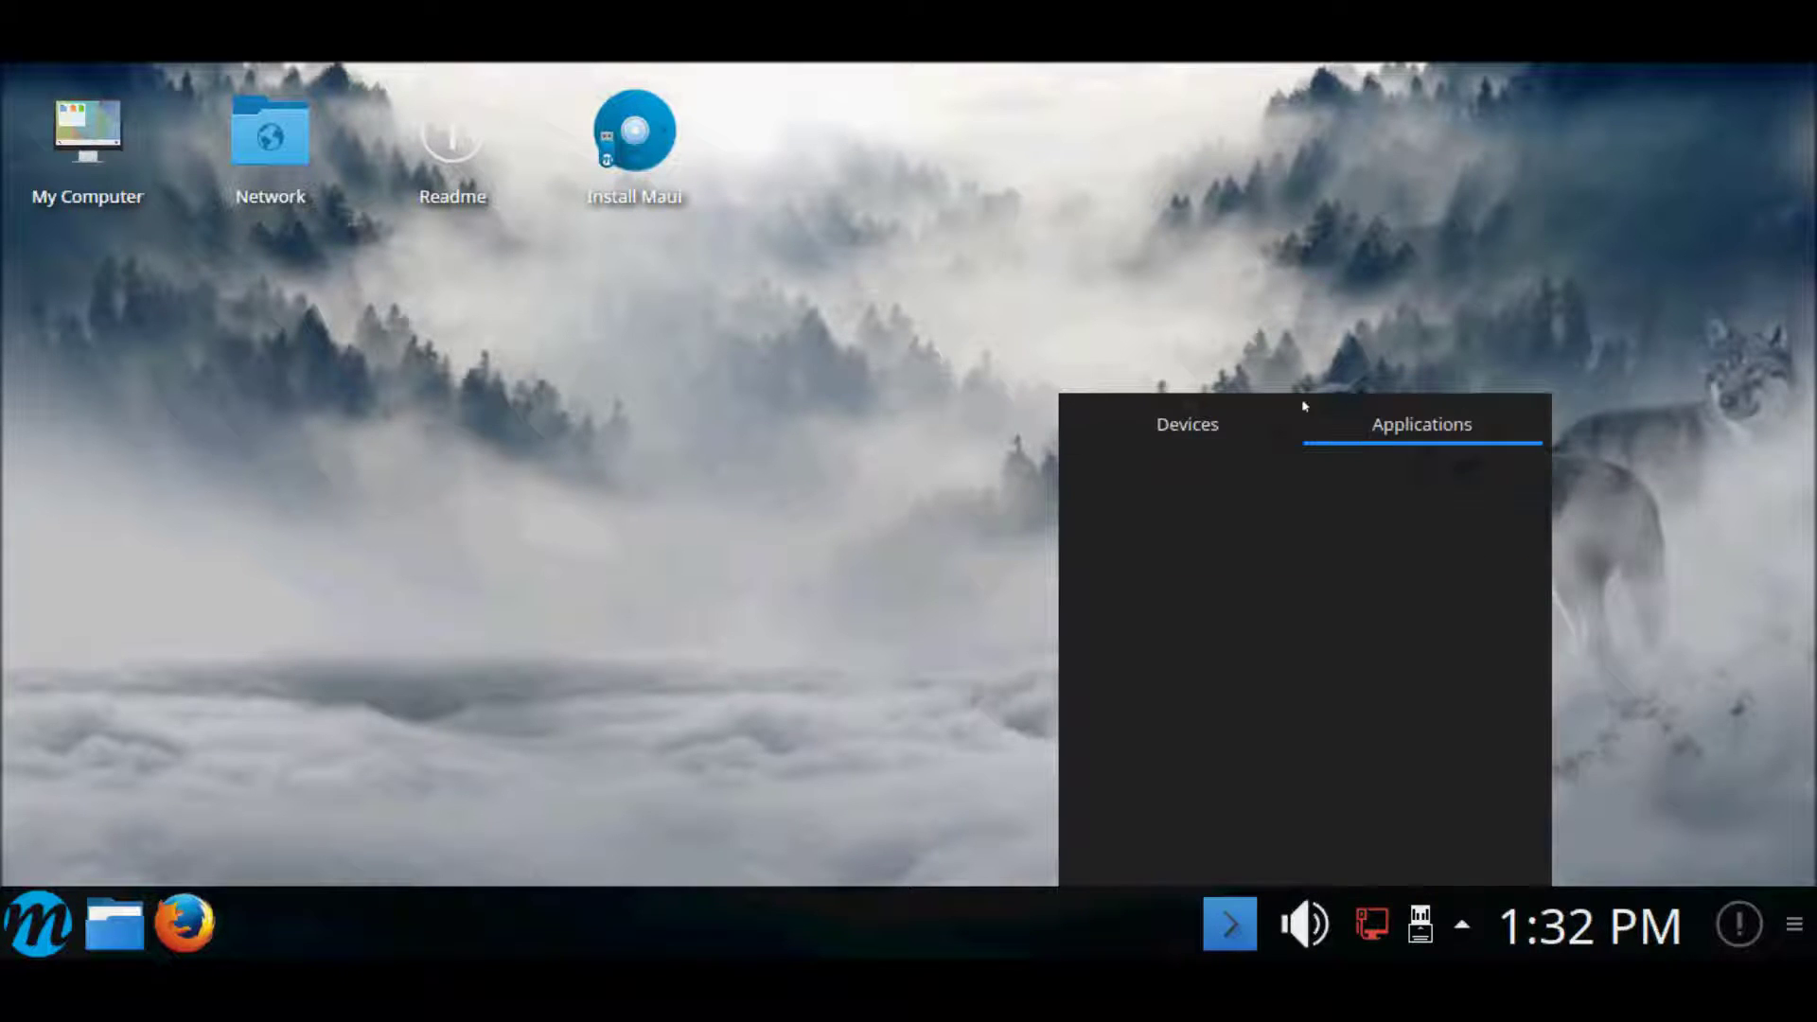
pyautogui.click(1240, 426)
pyautogui.click(1217, 926)
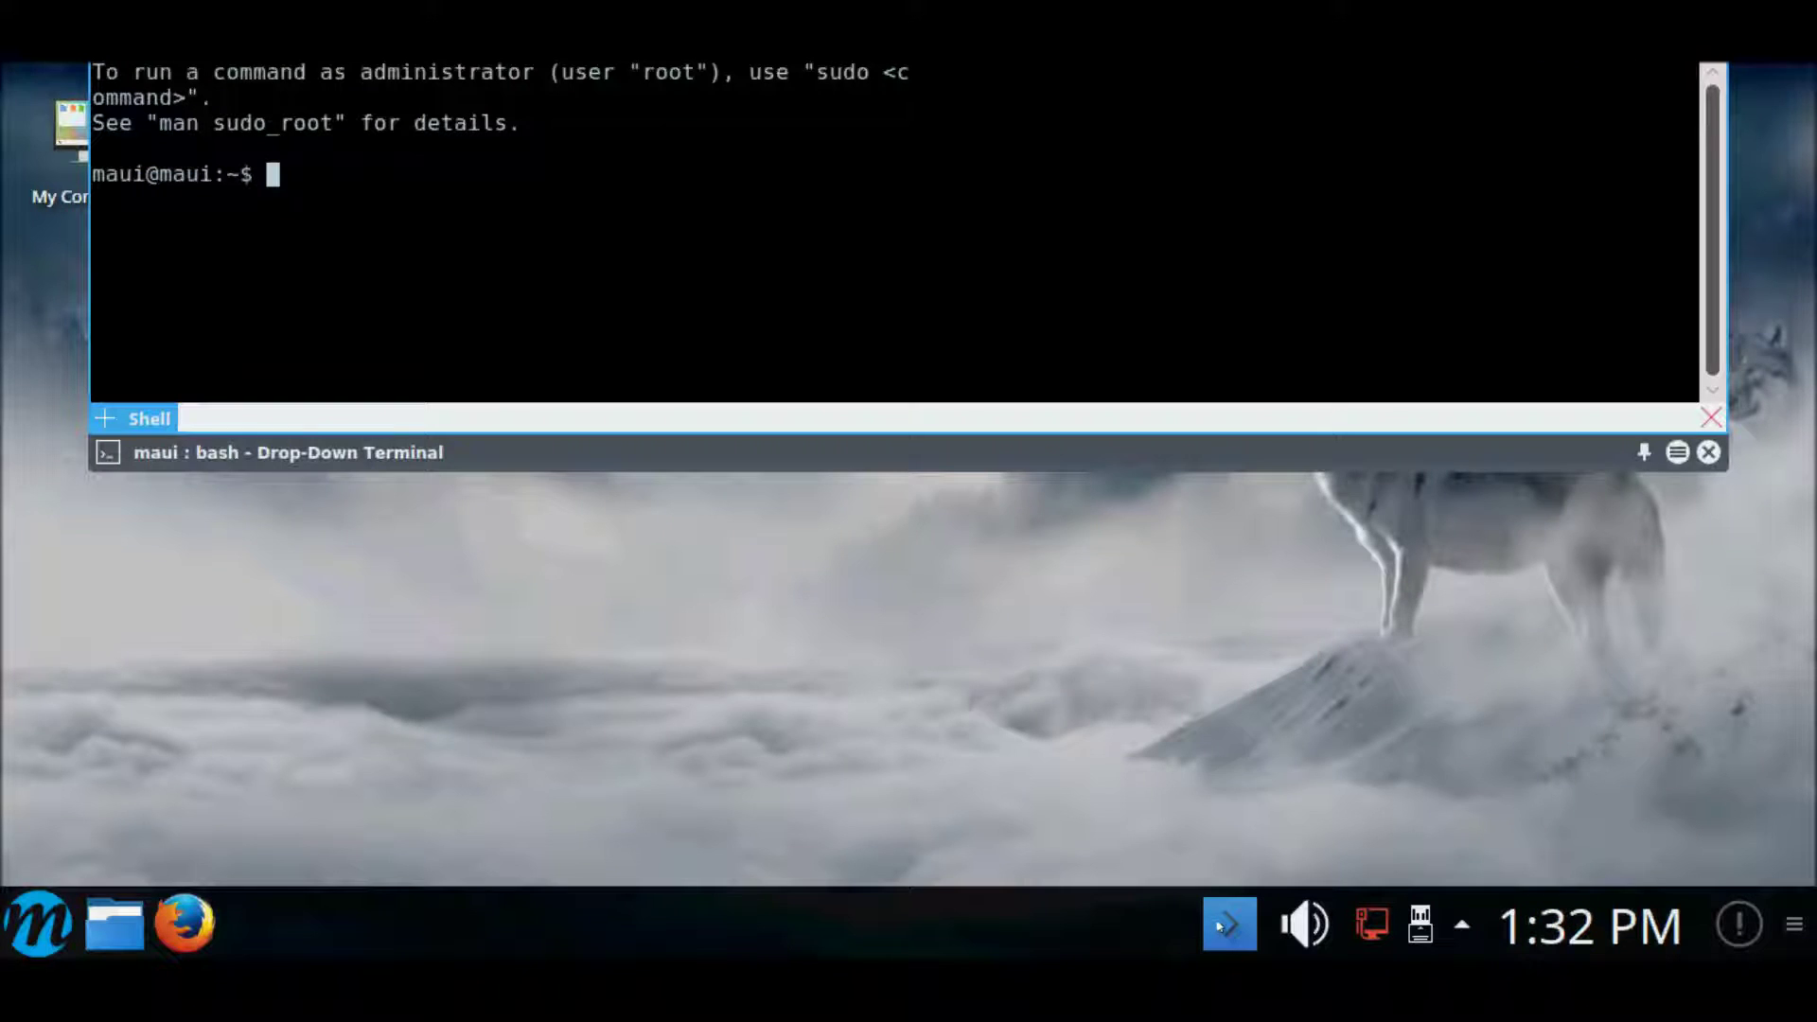
pyautogui.click(1708, 452)
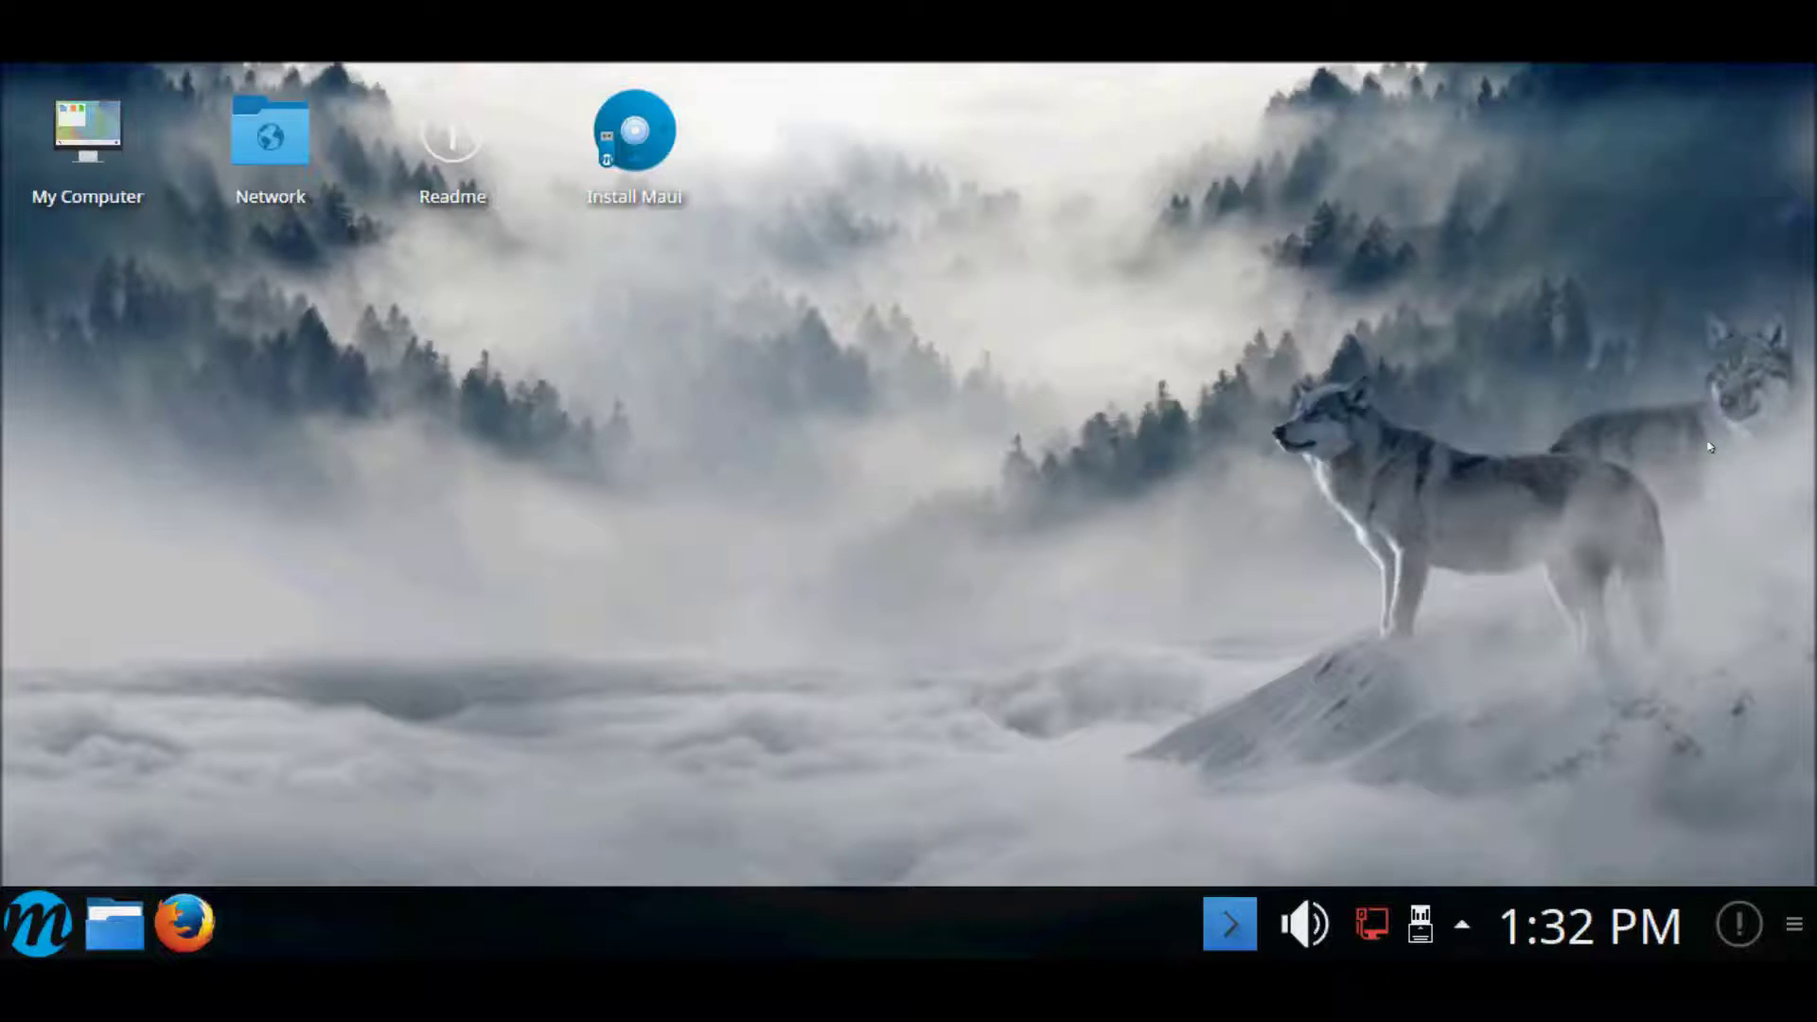
# Open and leave Panel Settings from the taskbar menu, then bring up the Maui application launcher.
pyautogui.rightClick(701, 929)
pyautogui.moveTo(839, 877)
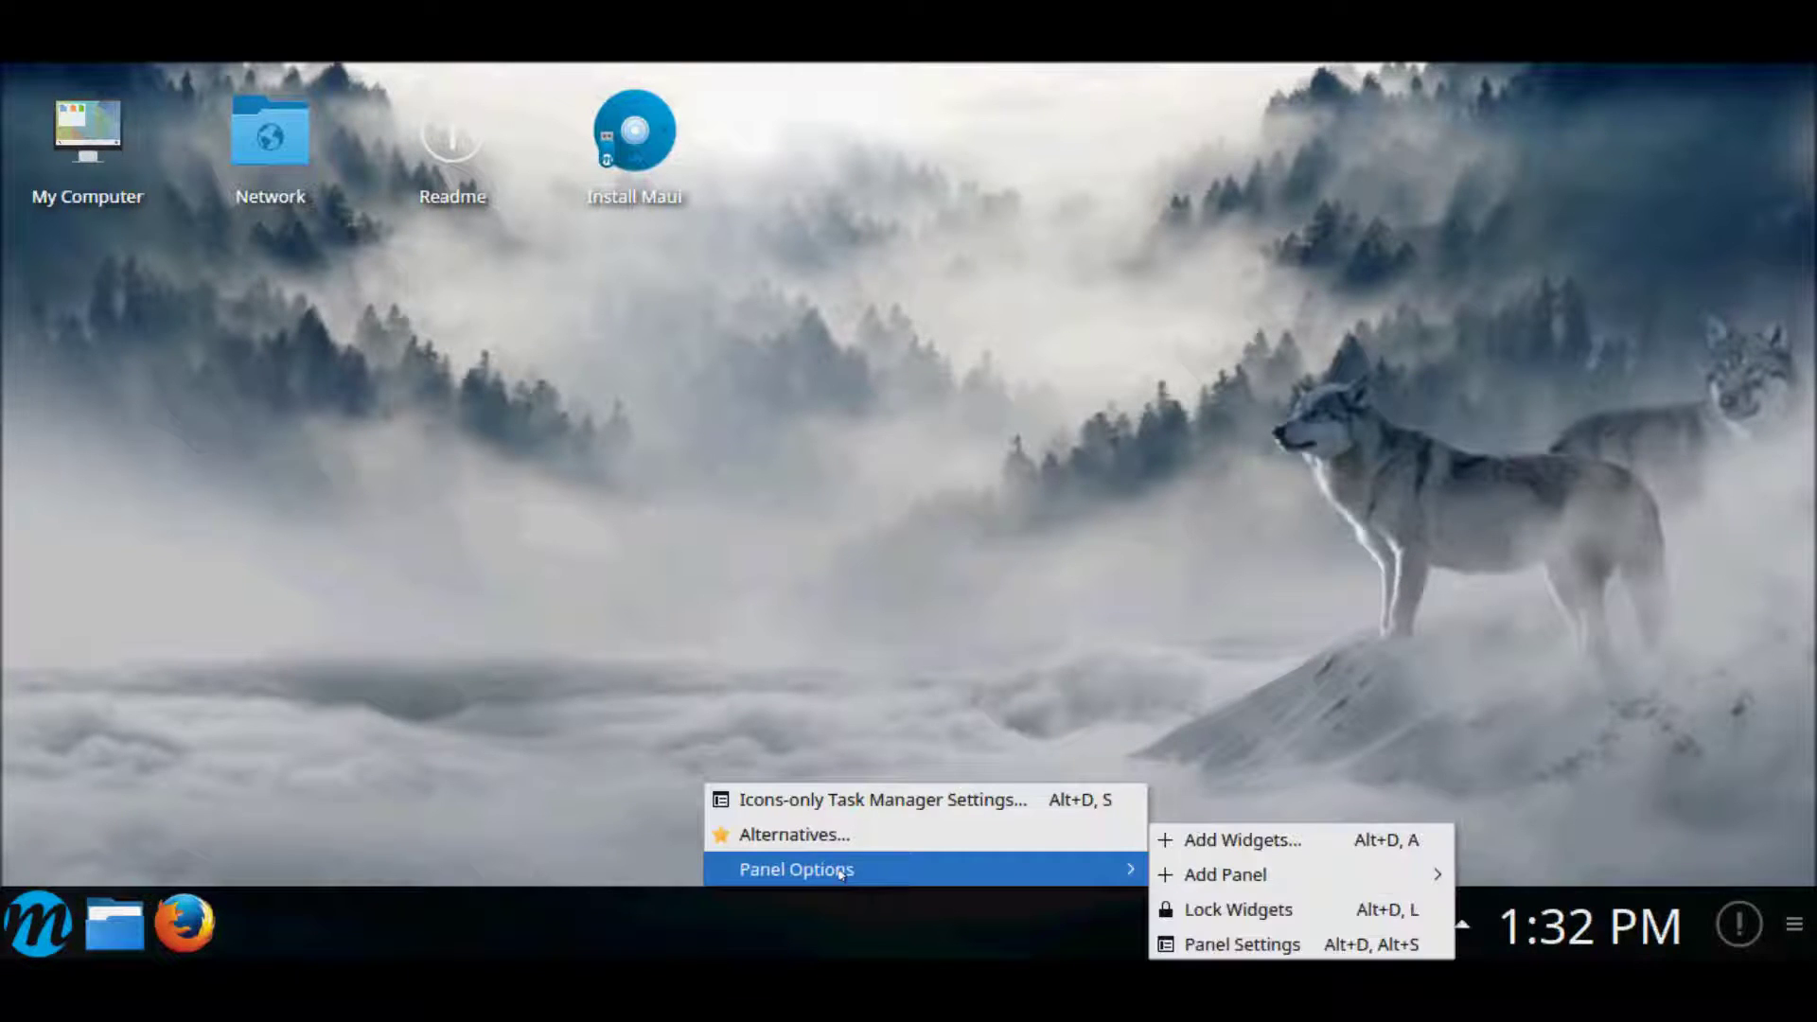
pyautogui.click(1323, 938)
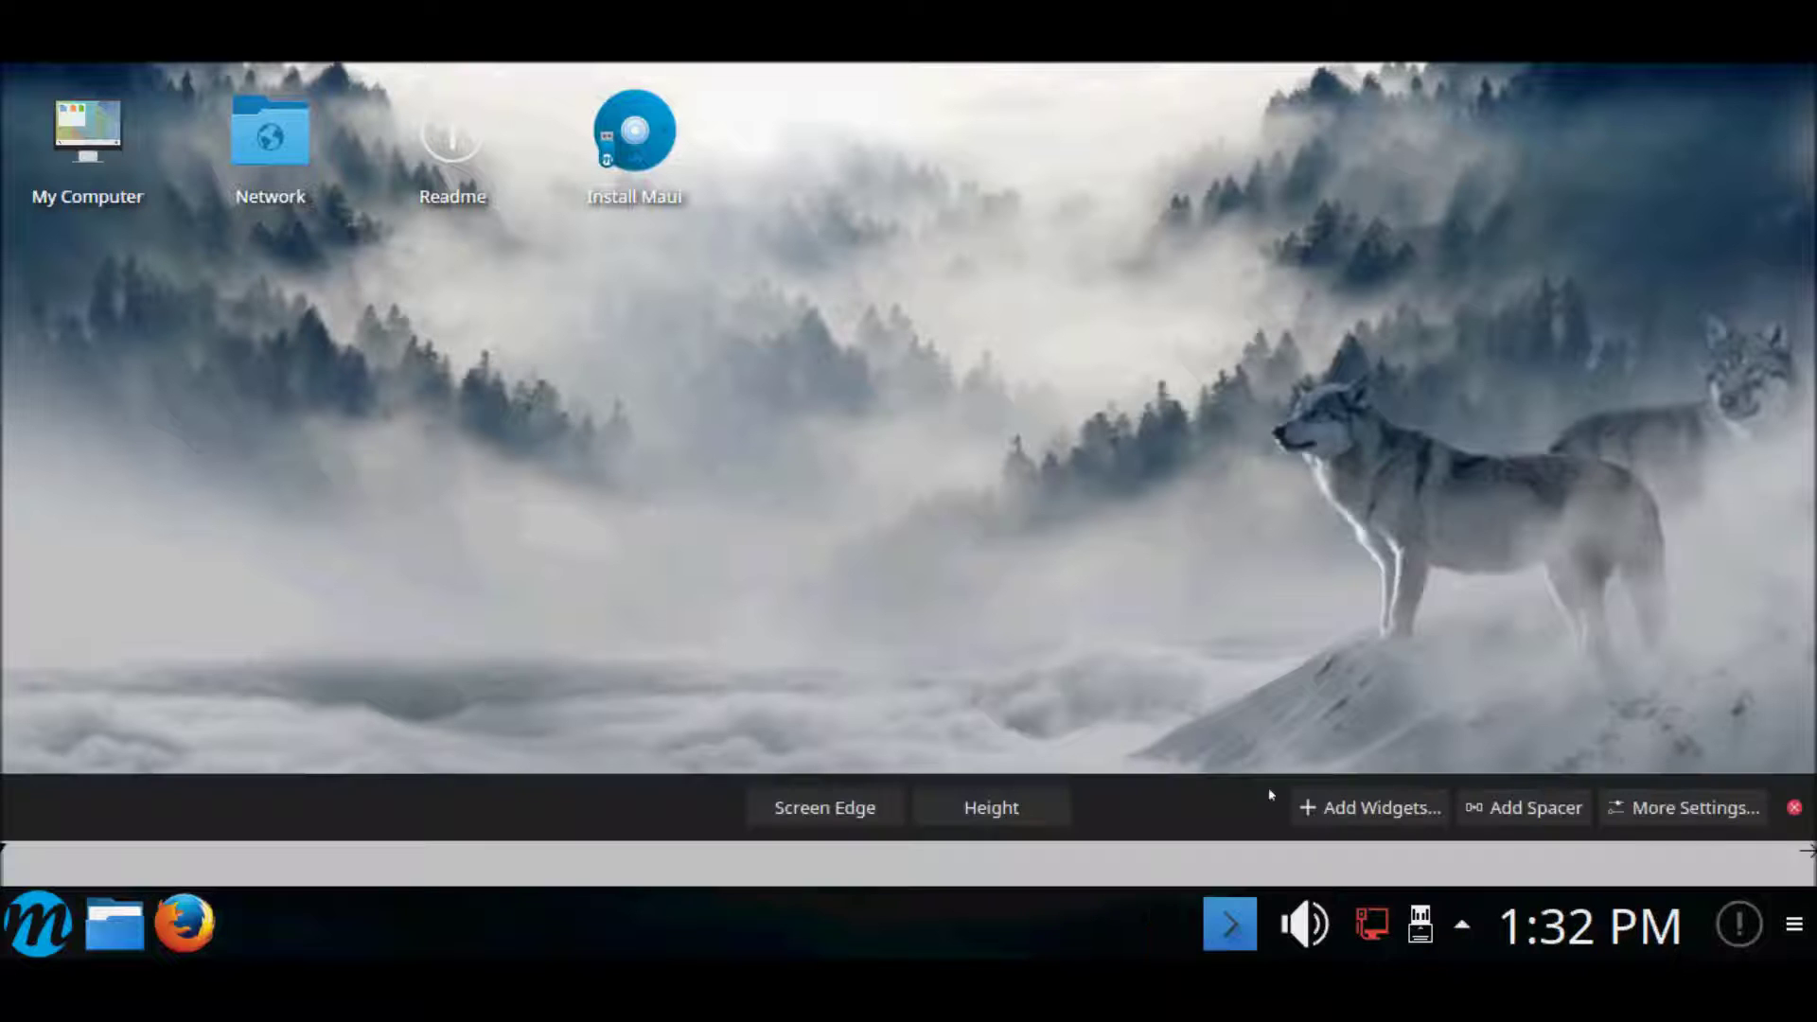
pyautogui.click(1794, 807)
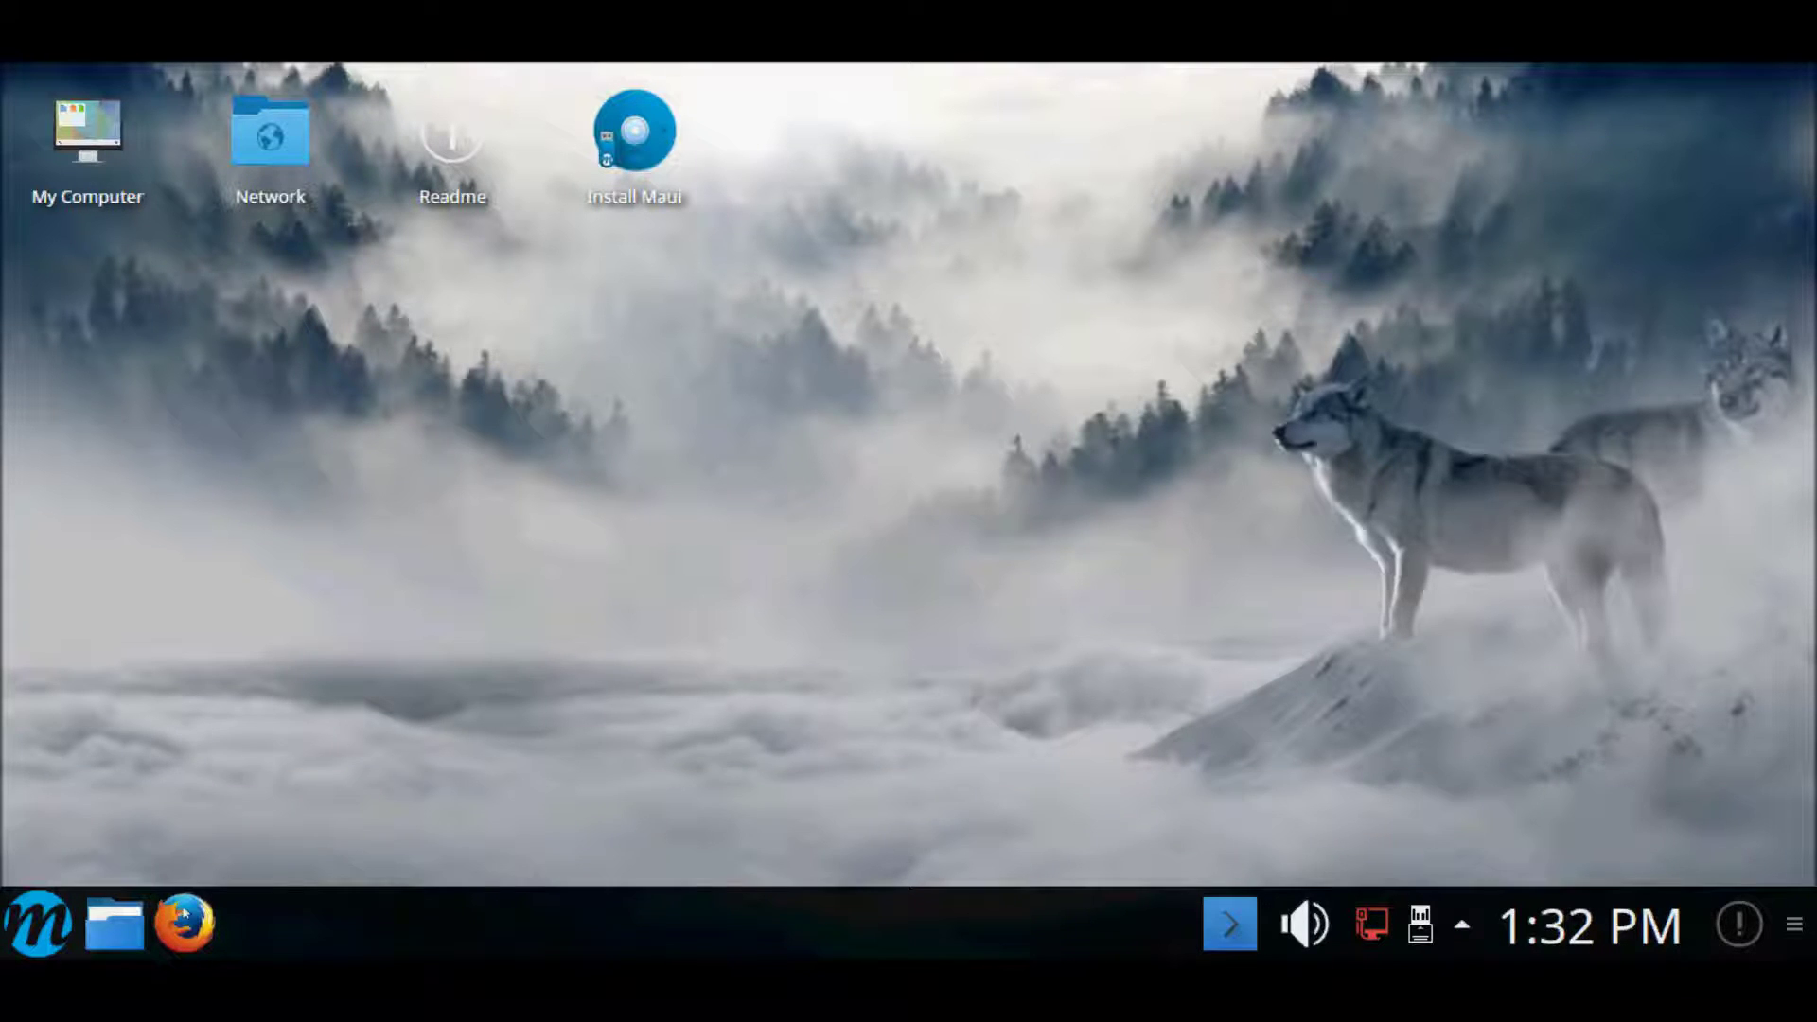
pyautogui.click(55, 920)
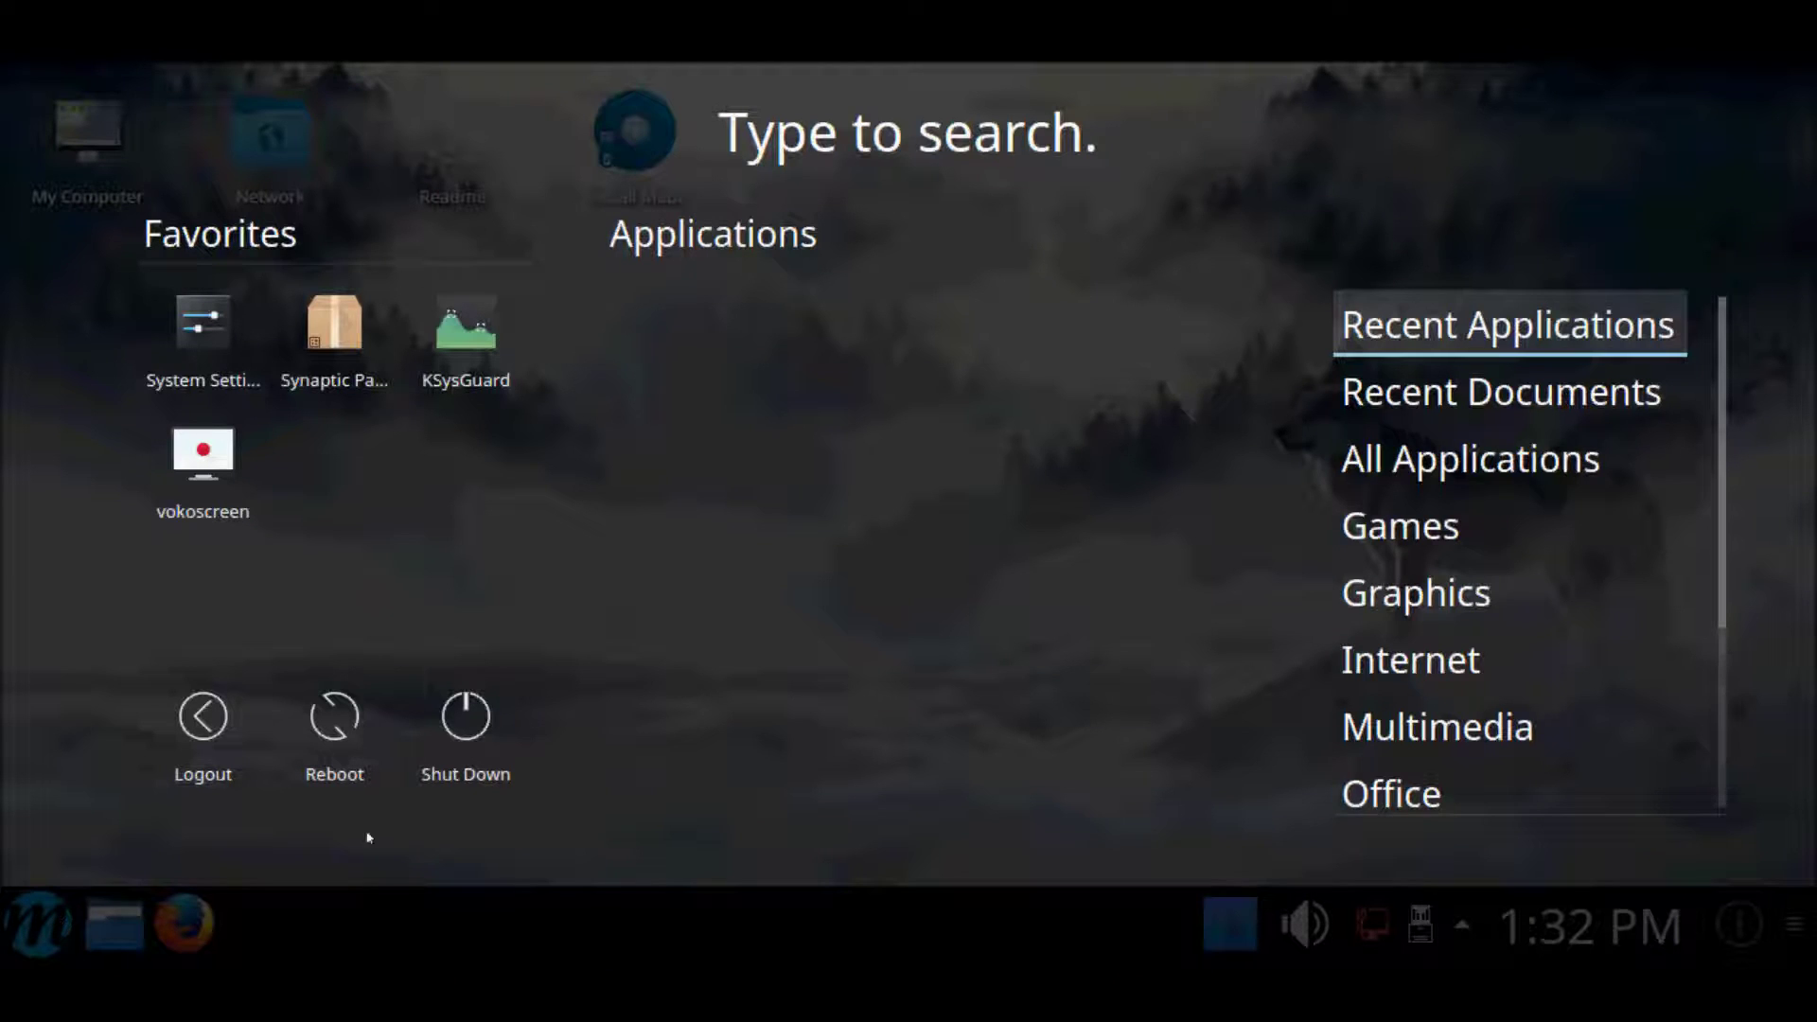
# Launch System Settings from the favourites and go to Startup and Shutdown.
pyautogui.click(200, 373)
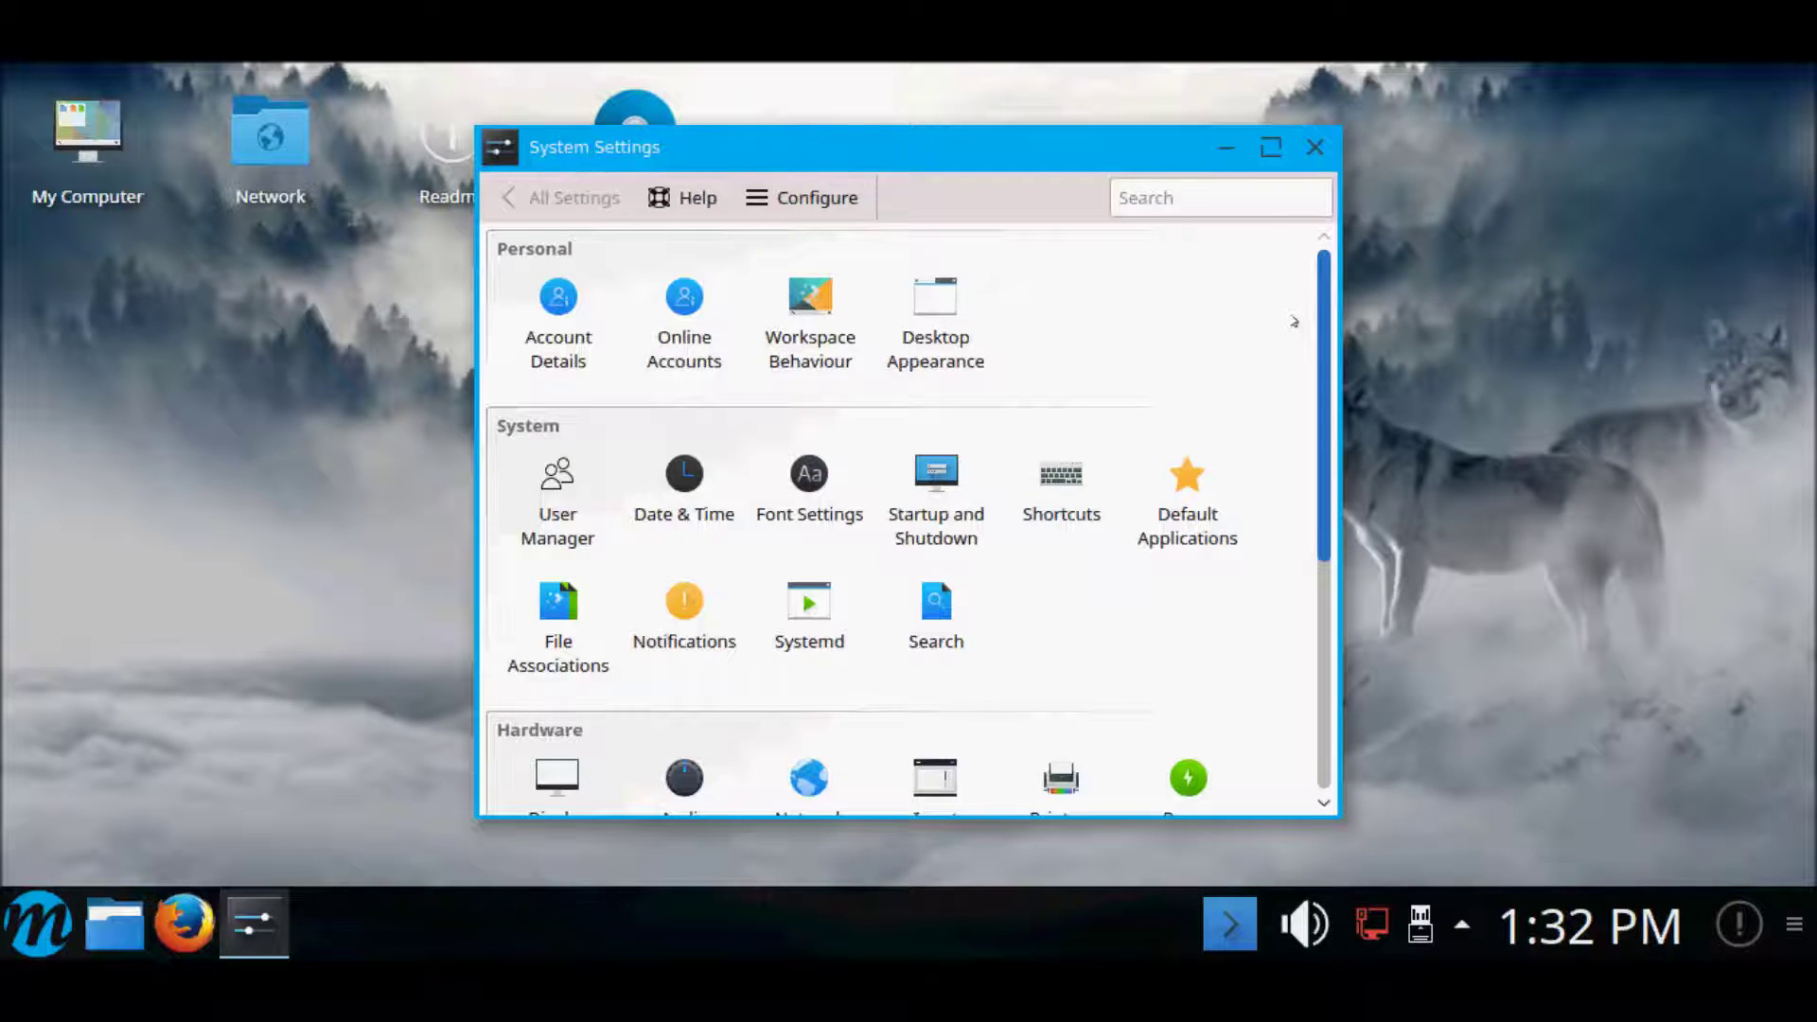
pyautogui.click(953, 478)
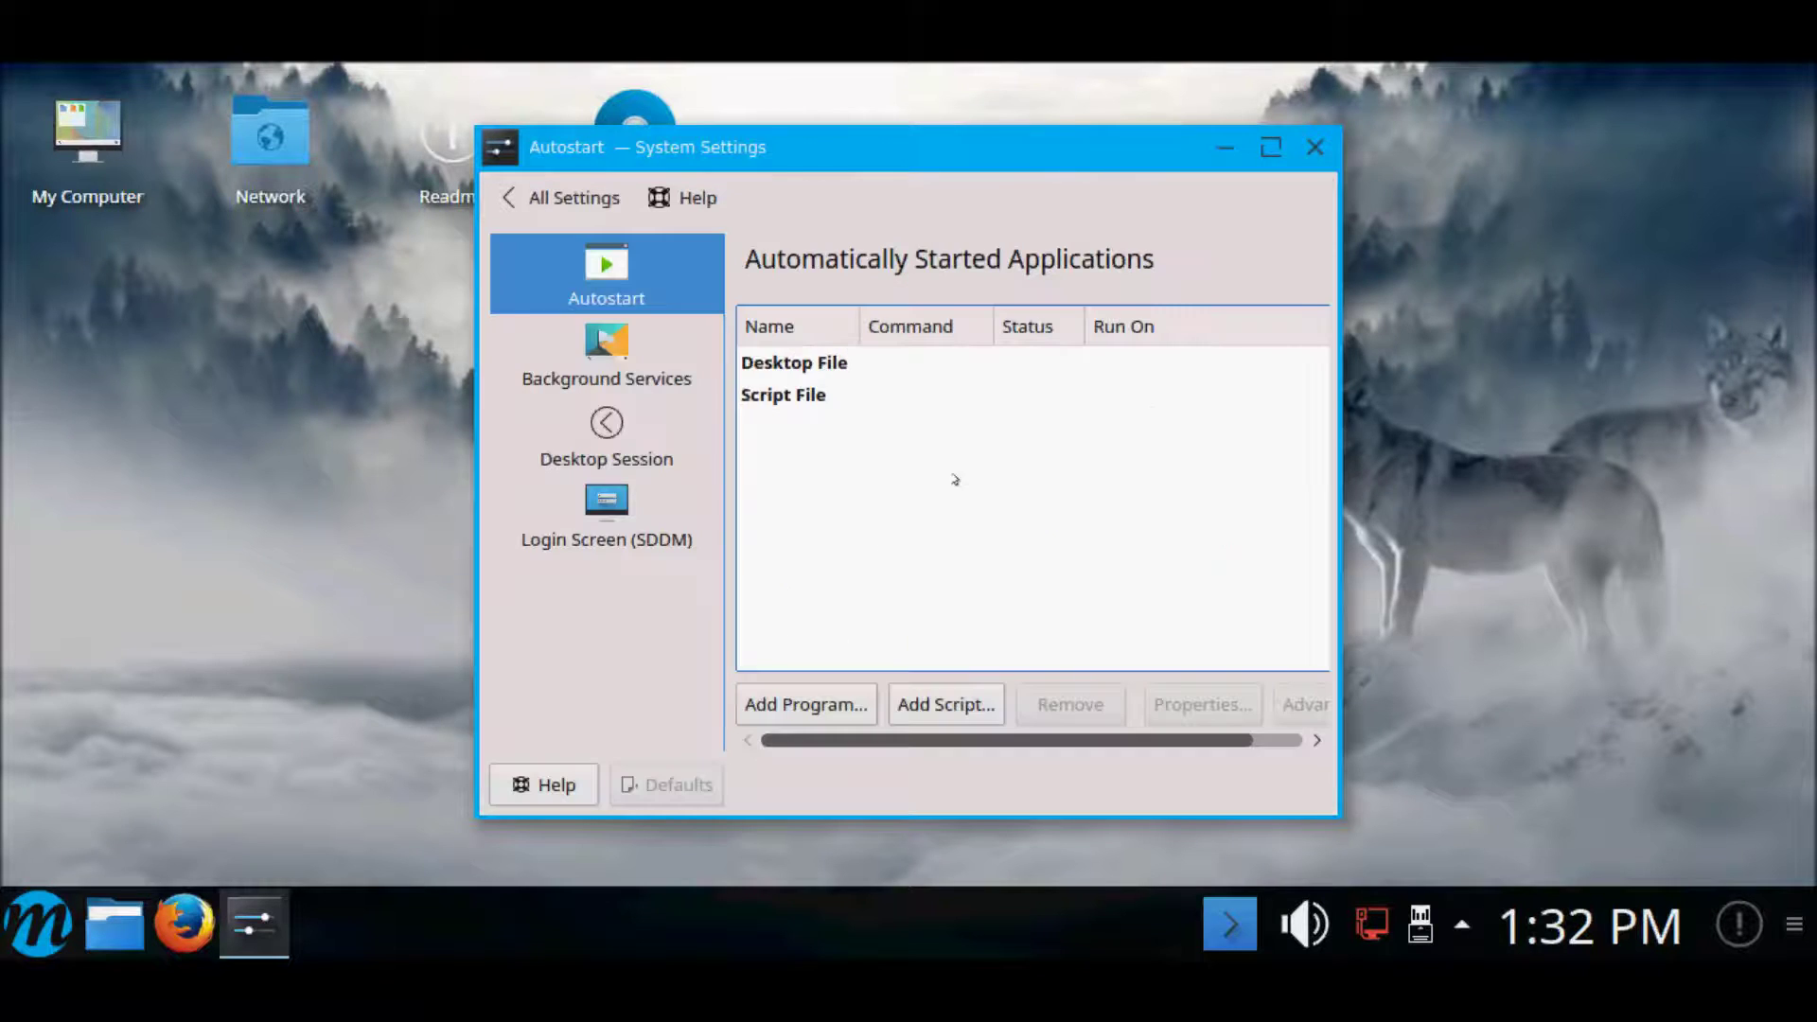
pyautogui.moveTo(914, 740); pyautogui.dragTo(1051, 744)
# Show the Background Services page and maximize the window with Super+Page_Up.
pyautogui.click(611, 343)
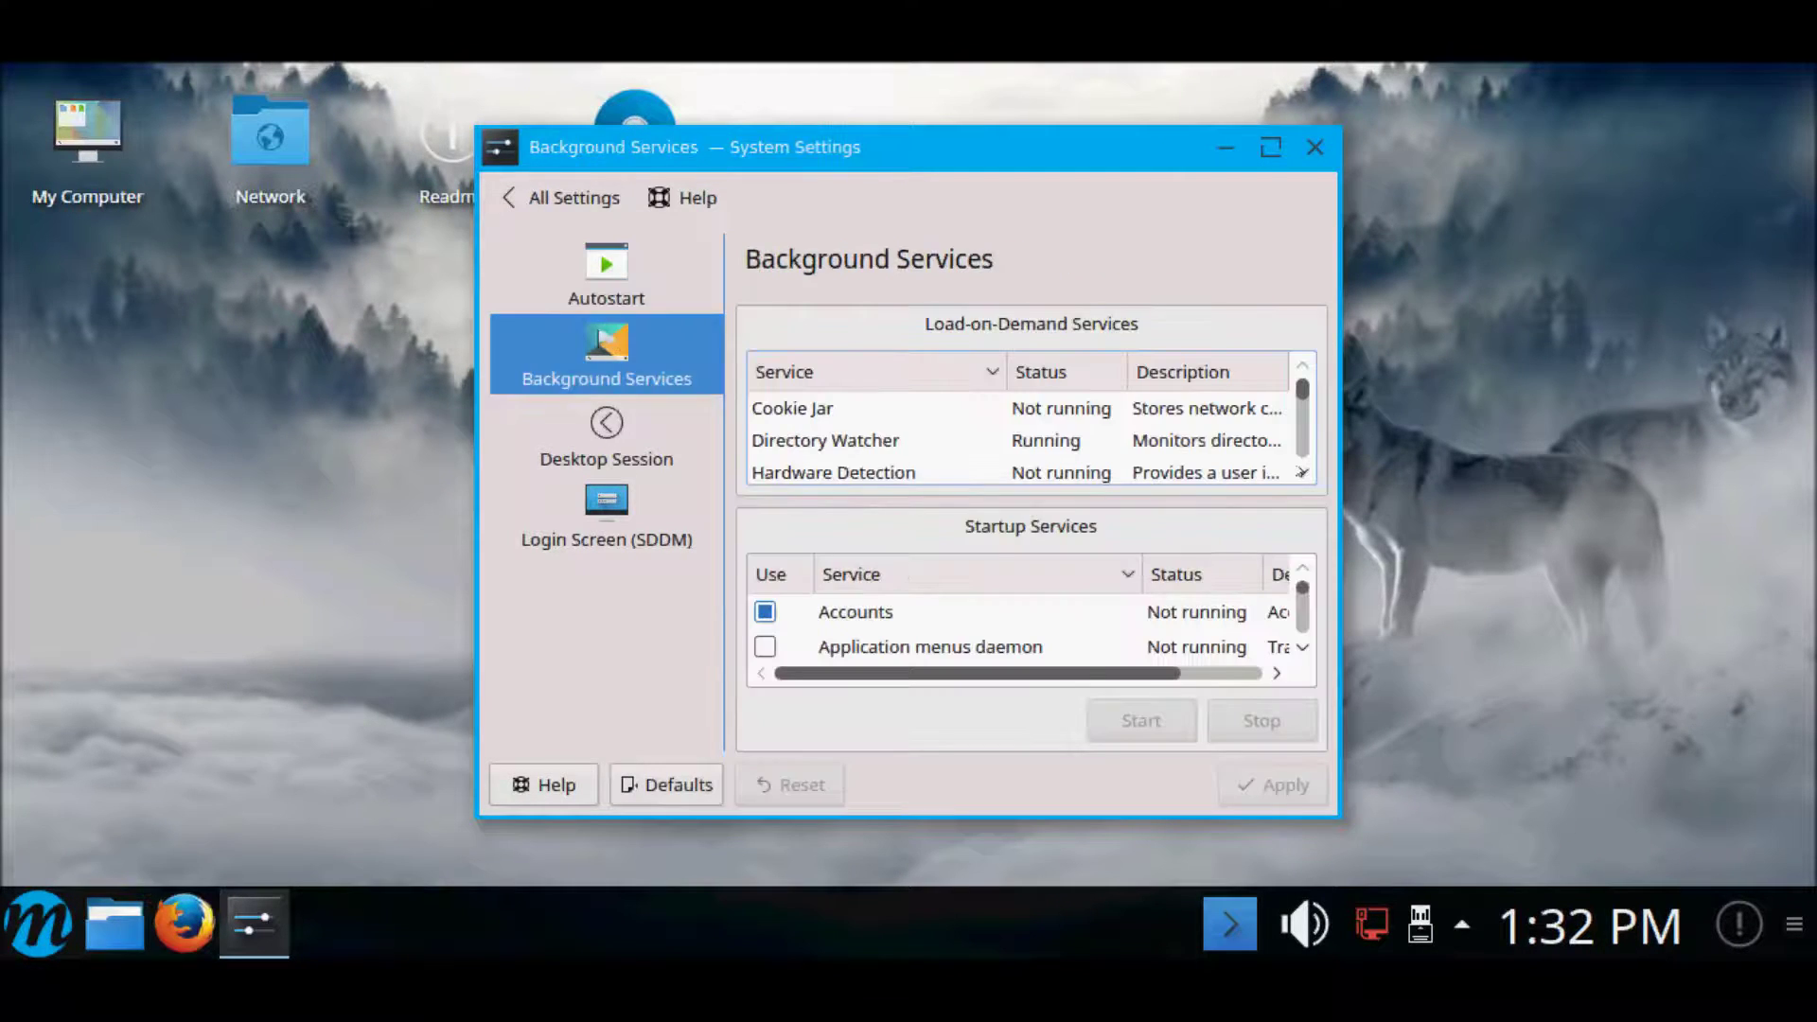
pyautogui.press('super+Page_Up')
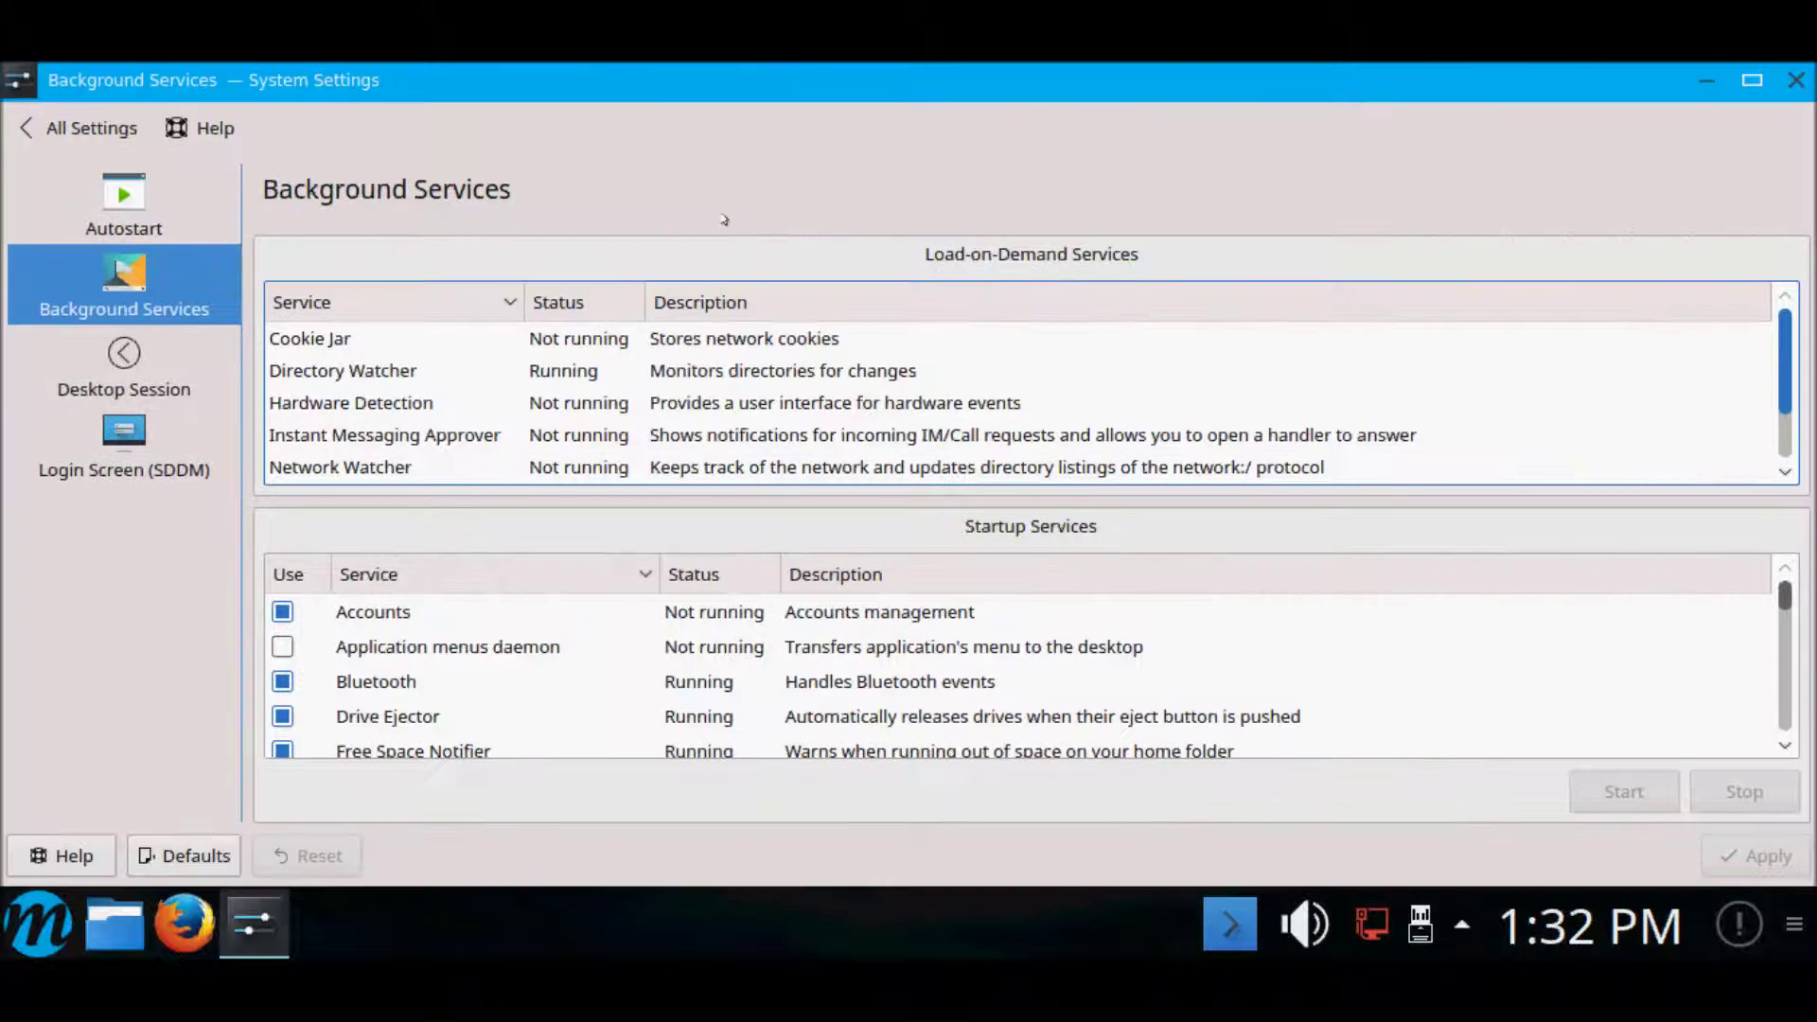
pyautogui.scroll(-5, 621, 644)
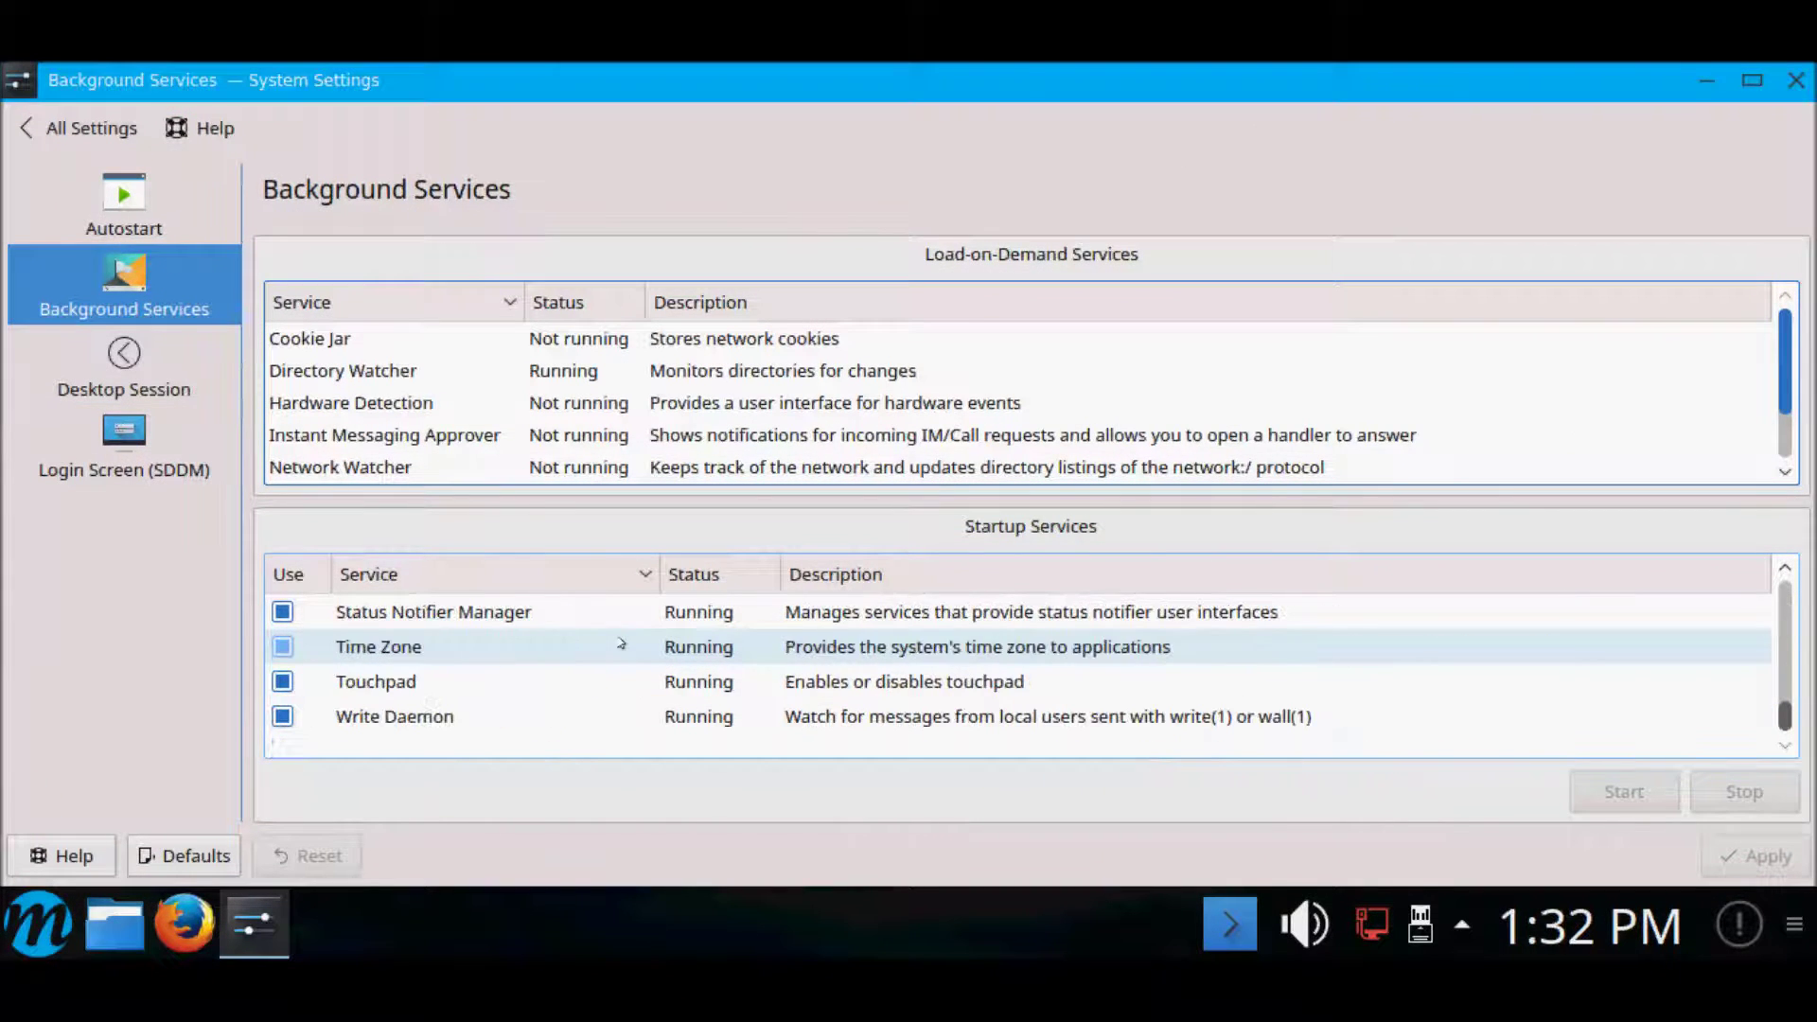
pyautogui.scroll(5, 621, 644)
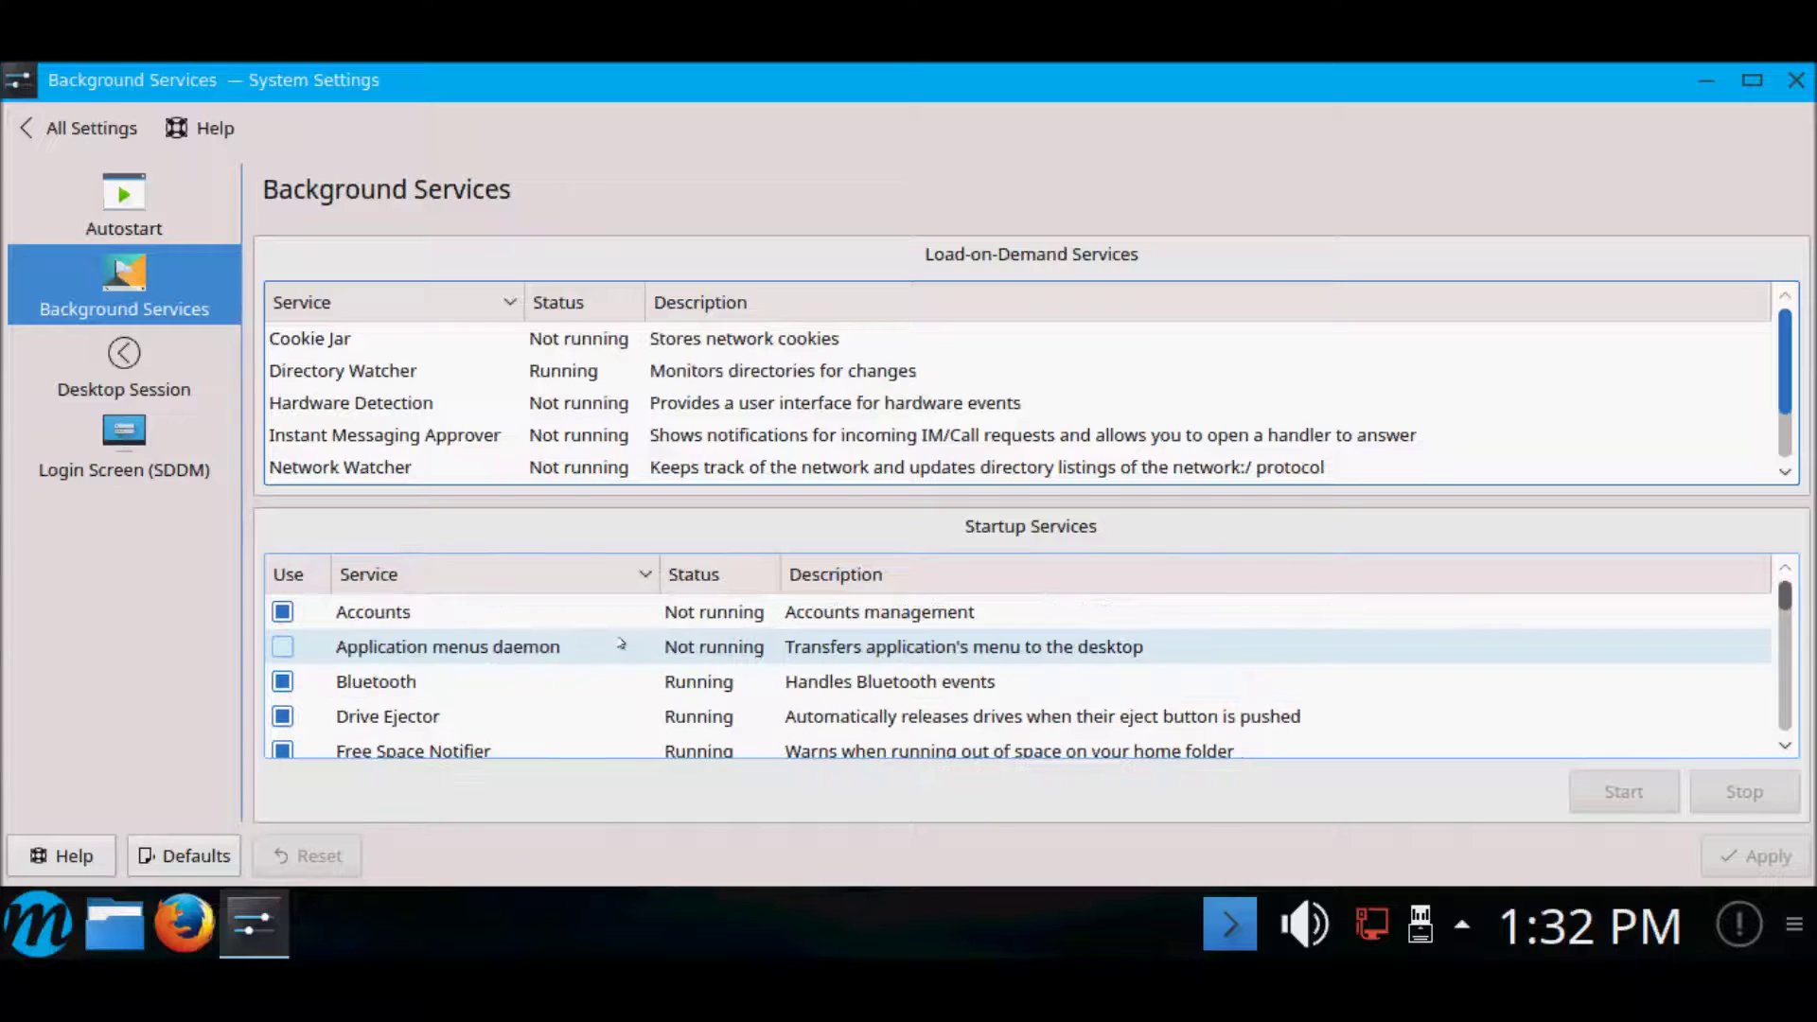
pyautogui.scroll(-1, 636, 403)
# View Desktop Session, then try the Breeze and Maui themes on the Login Screen (SDDM) page.
pyautogui.click(144, 382)
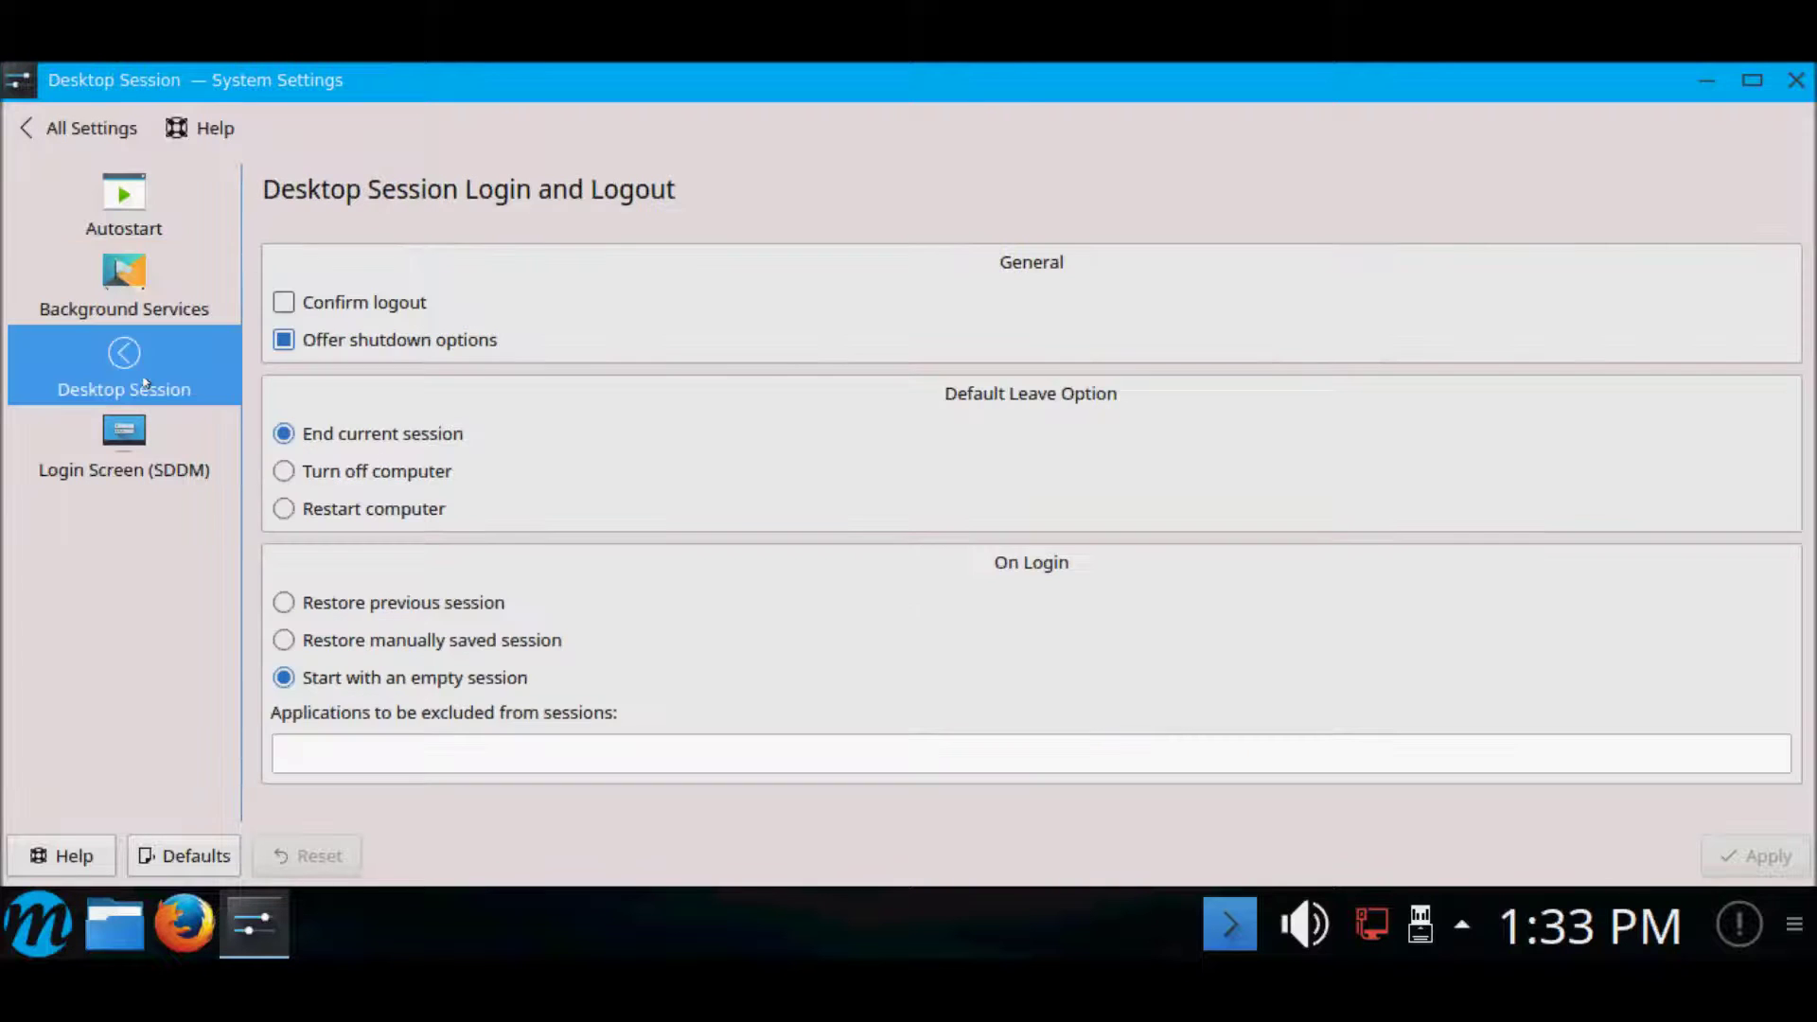
pyautogui.click(119, 456)
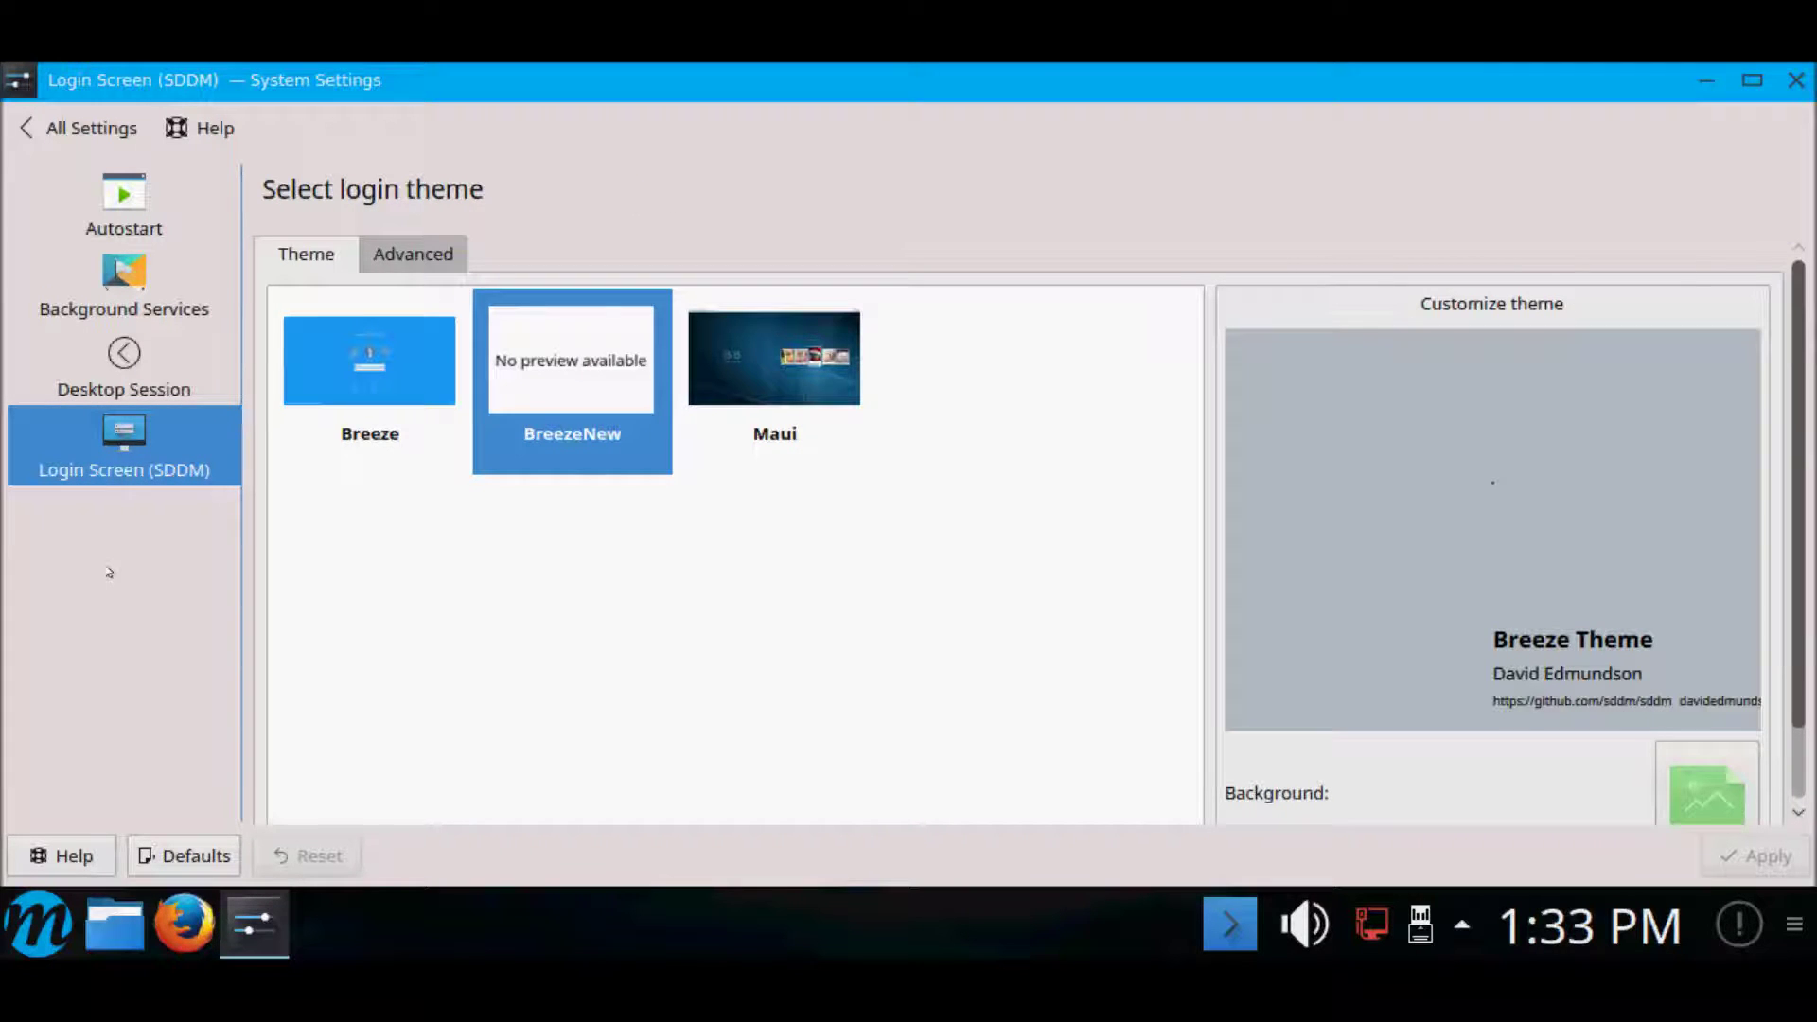
pyautogui.click(417, 445)
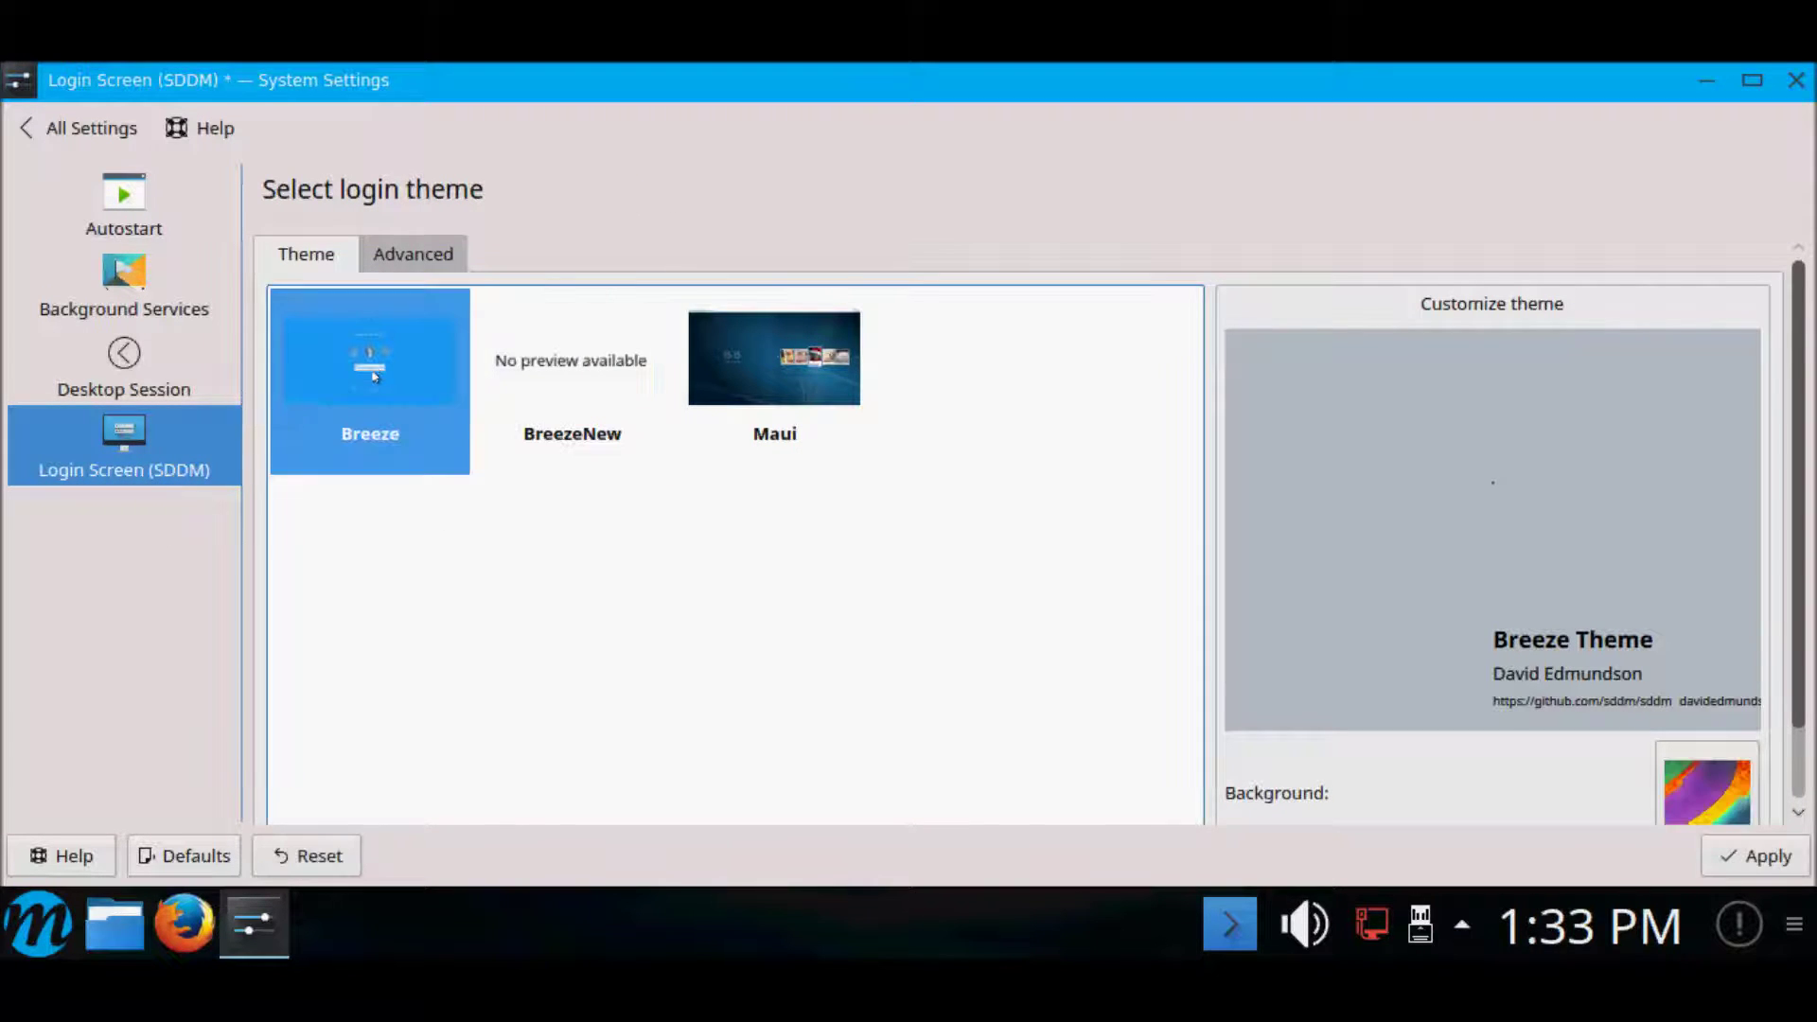
pyautogui.click(823, 357)
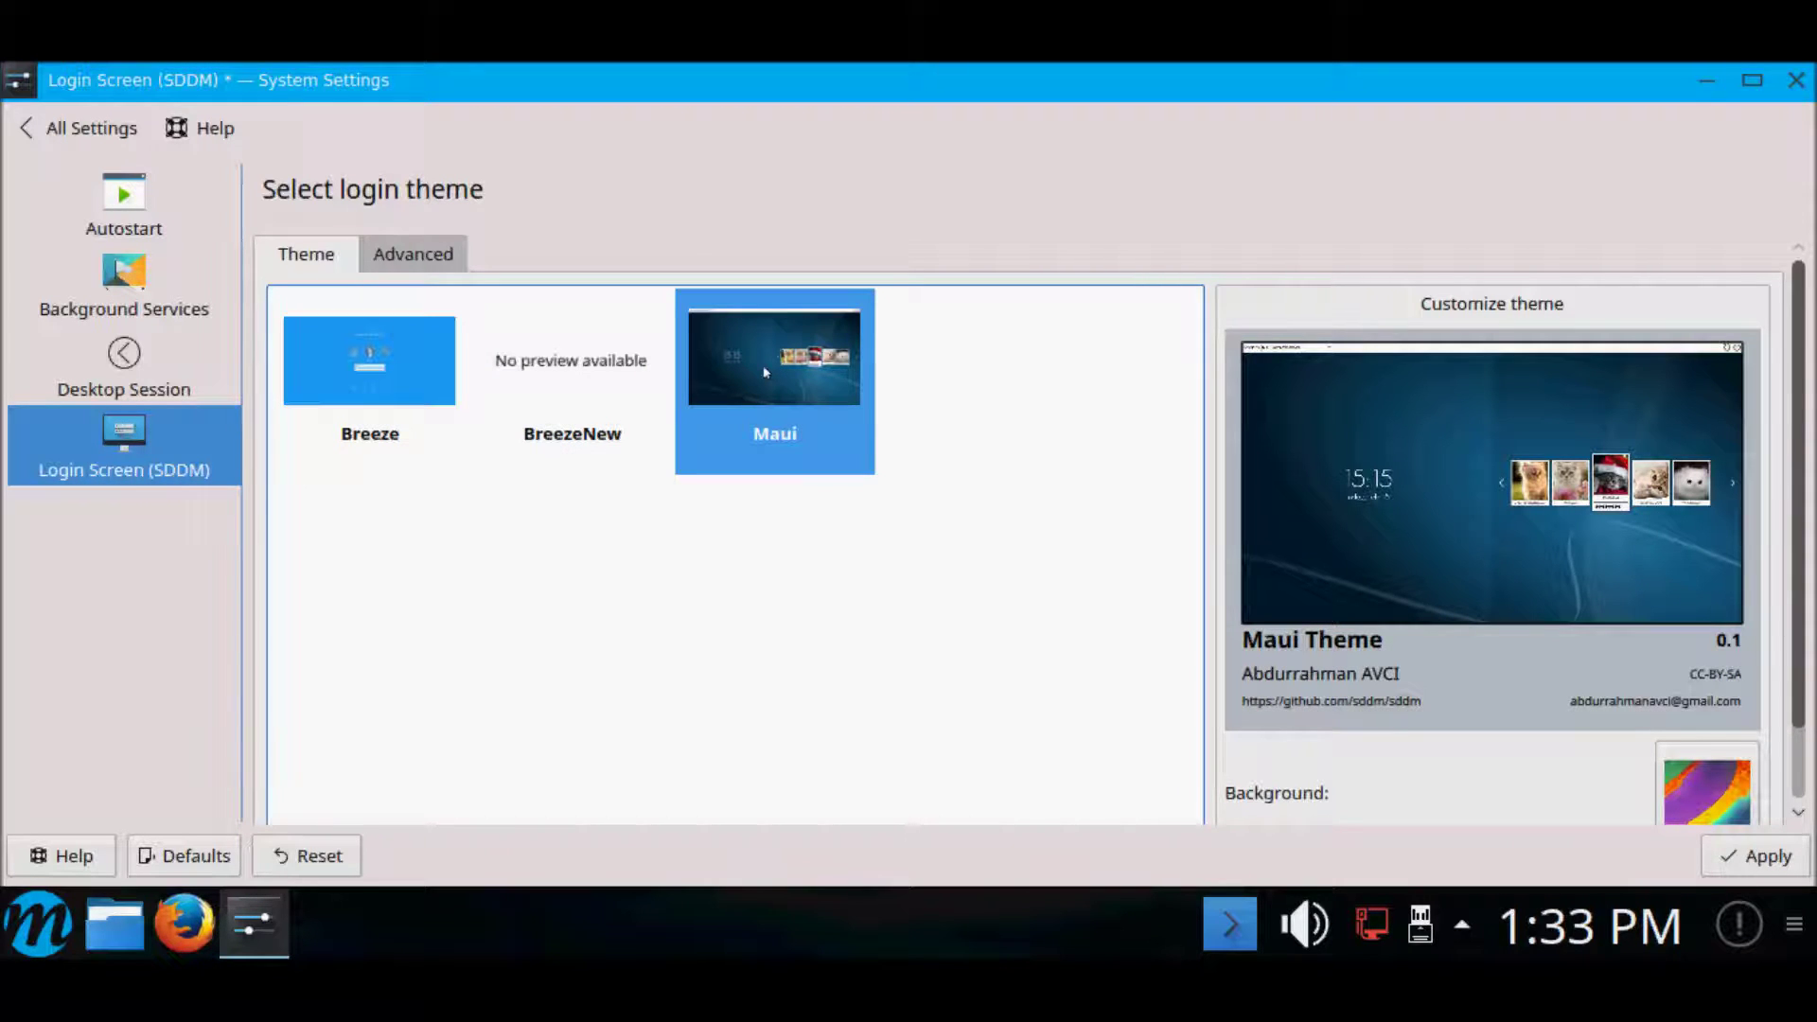
pyautogui.scroll(-1, 1041, 521)
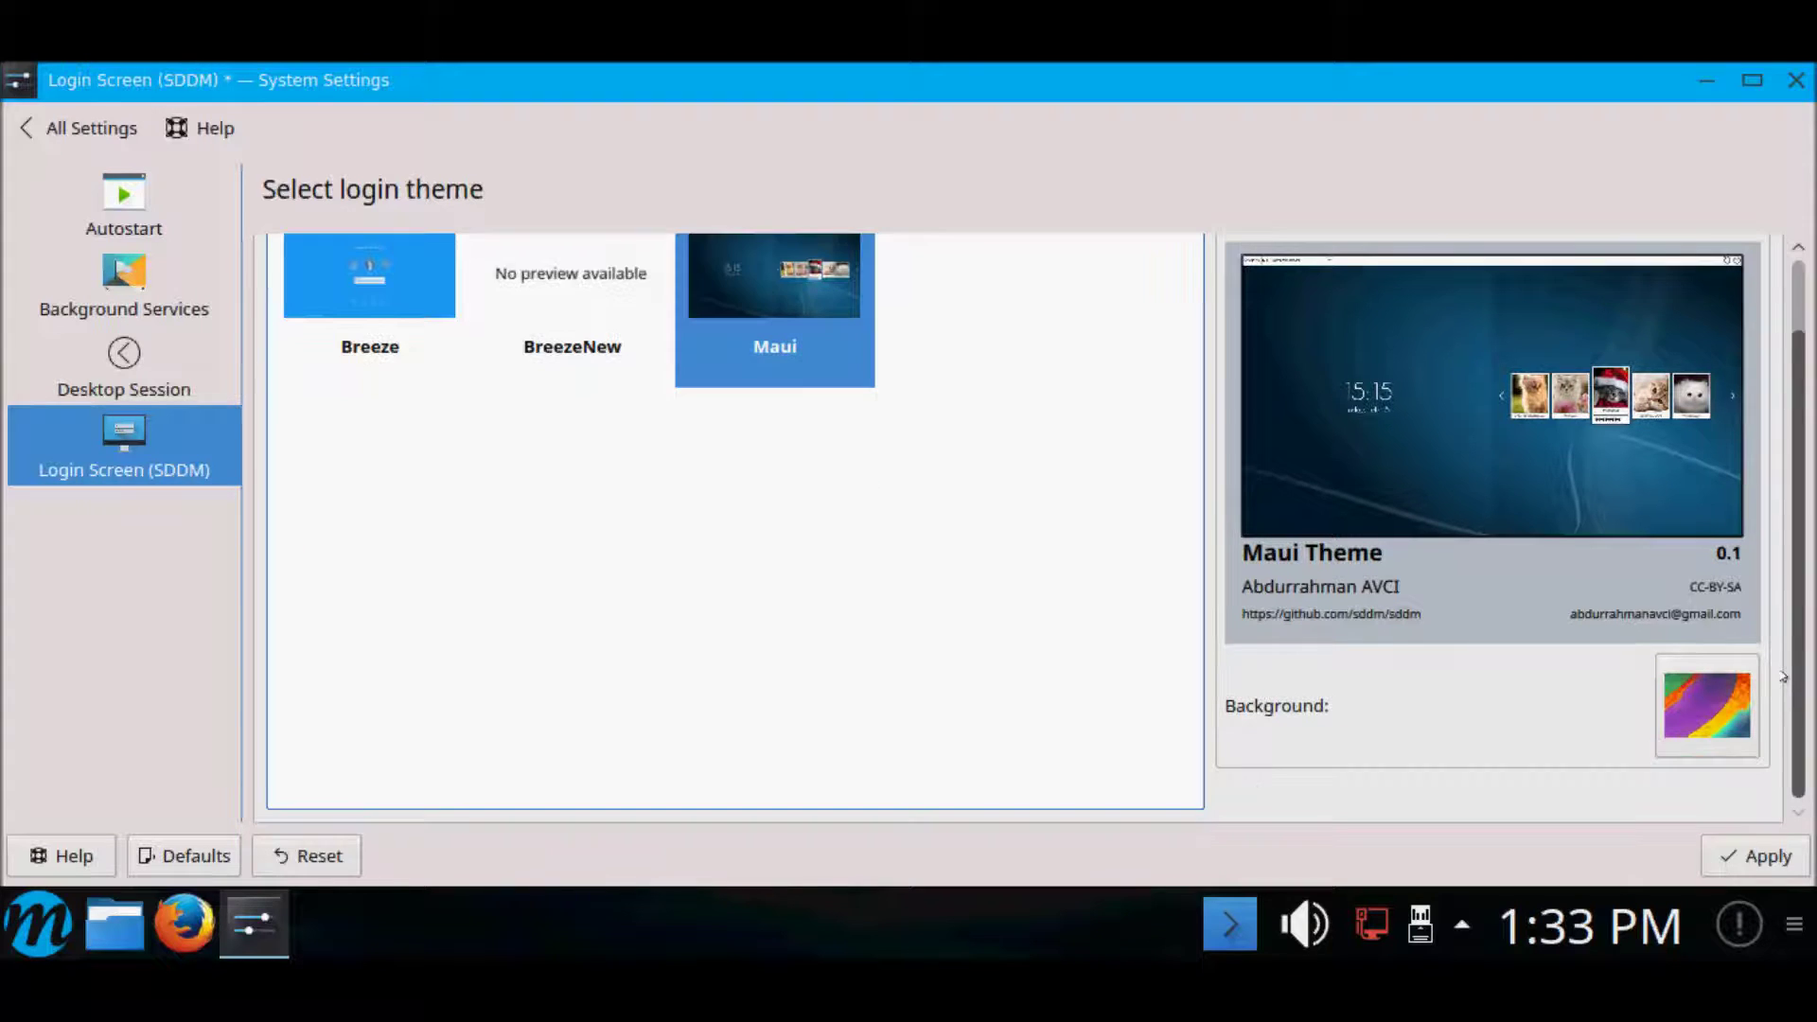
pyautogui.scroll(1, 1760, 650)
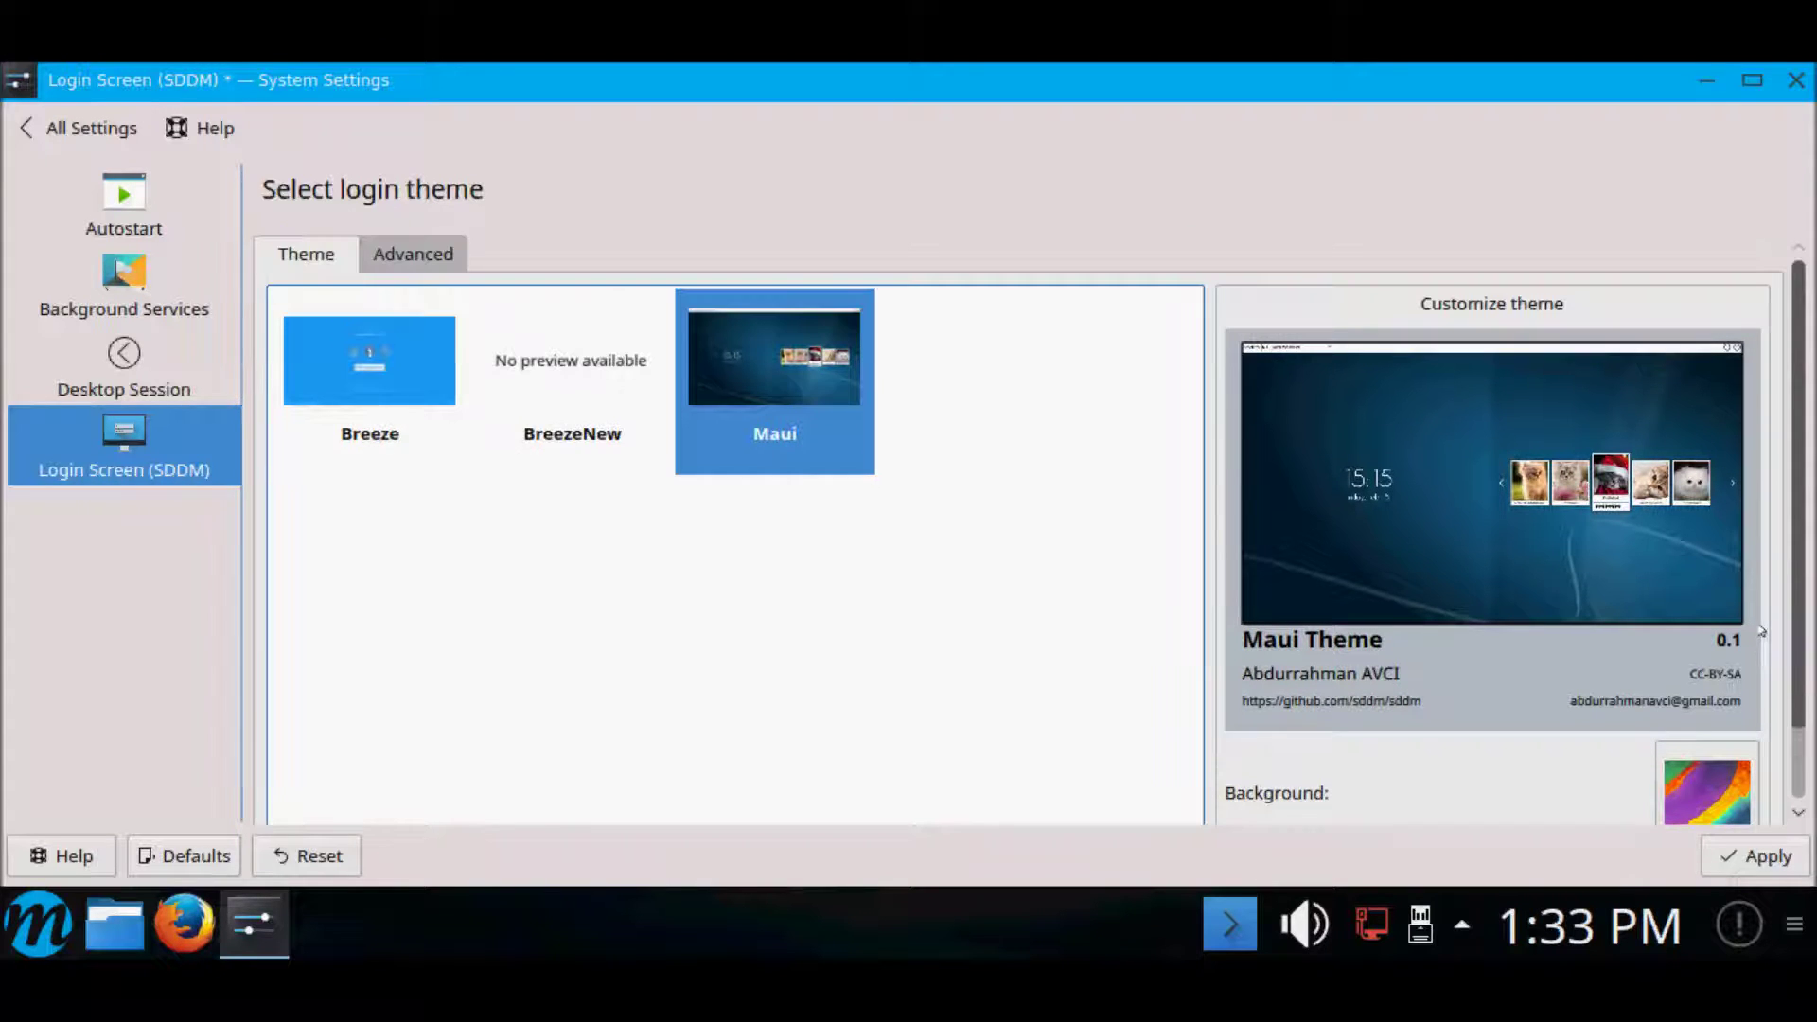
# Look over the Advanced tab, reselect BreezeNew, then close the window discarding the changes.
pyautogui.click(421, 257)
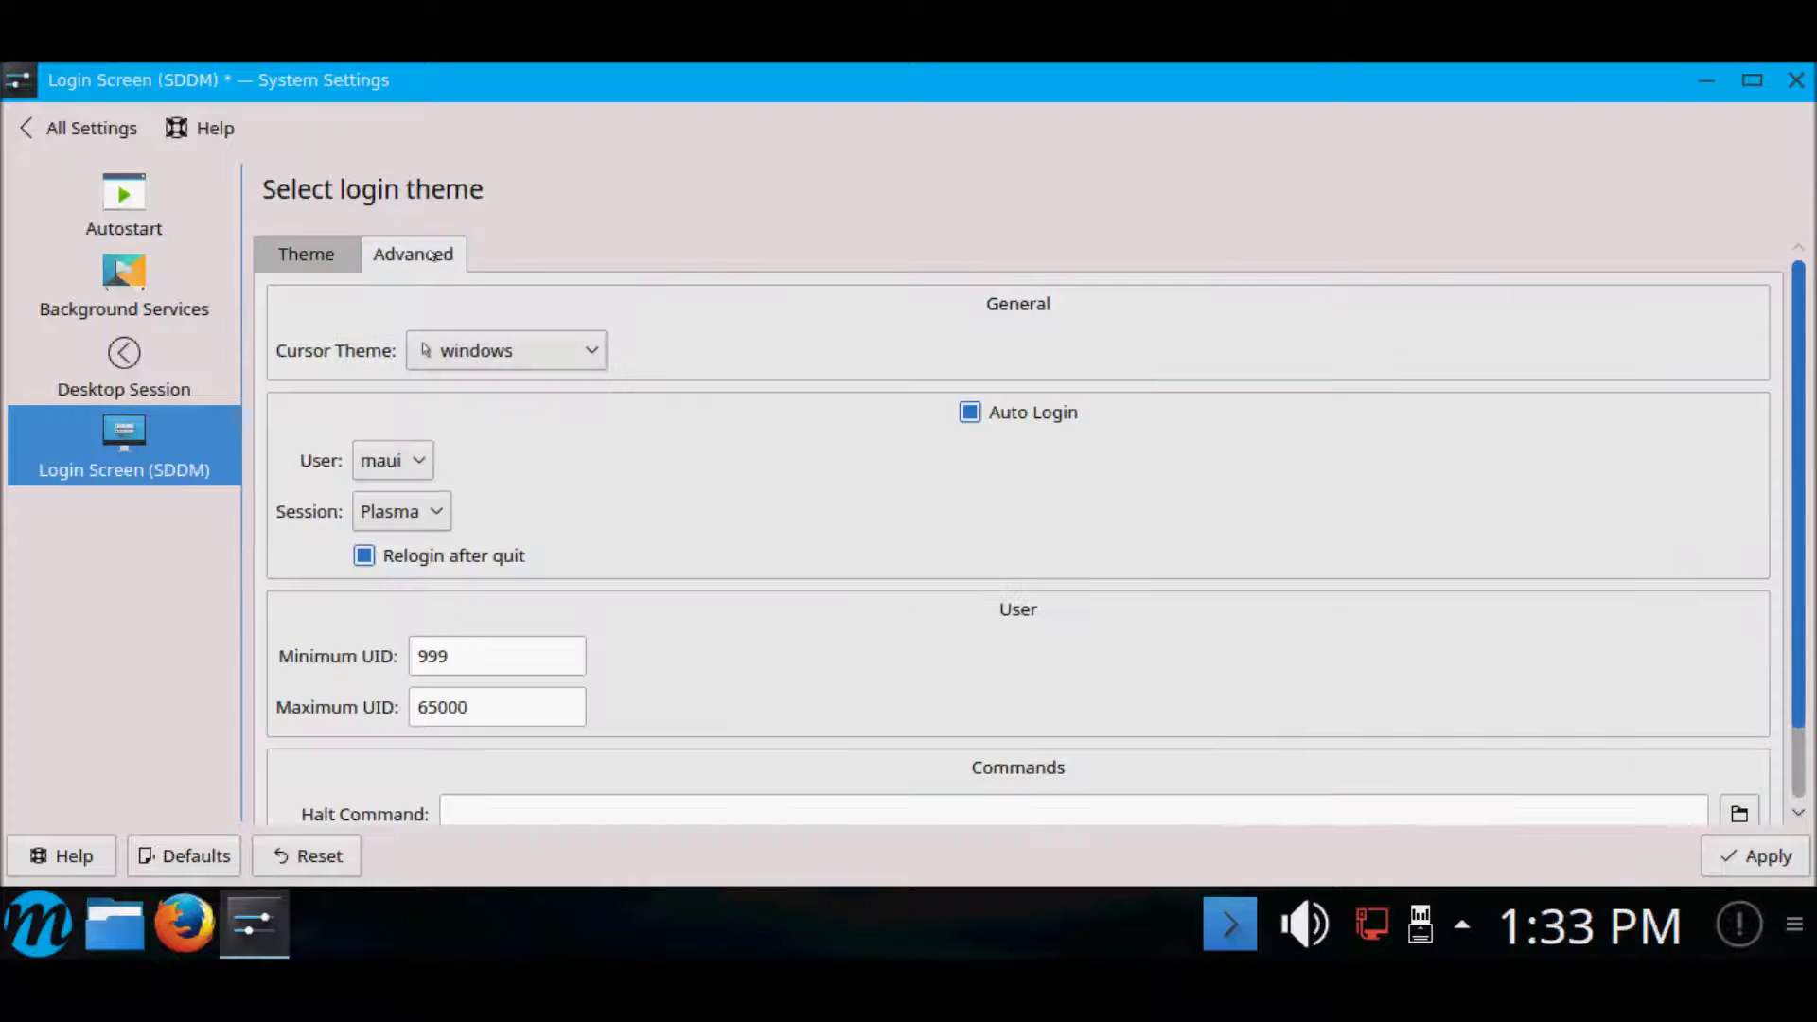
pyautogui.scroll(-1, 1446, 532)
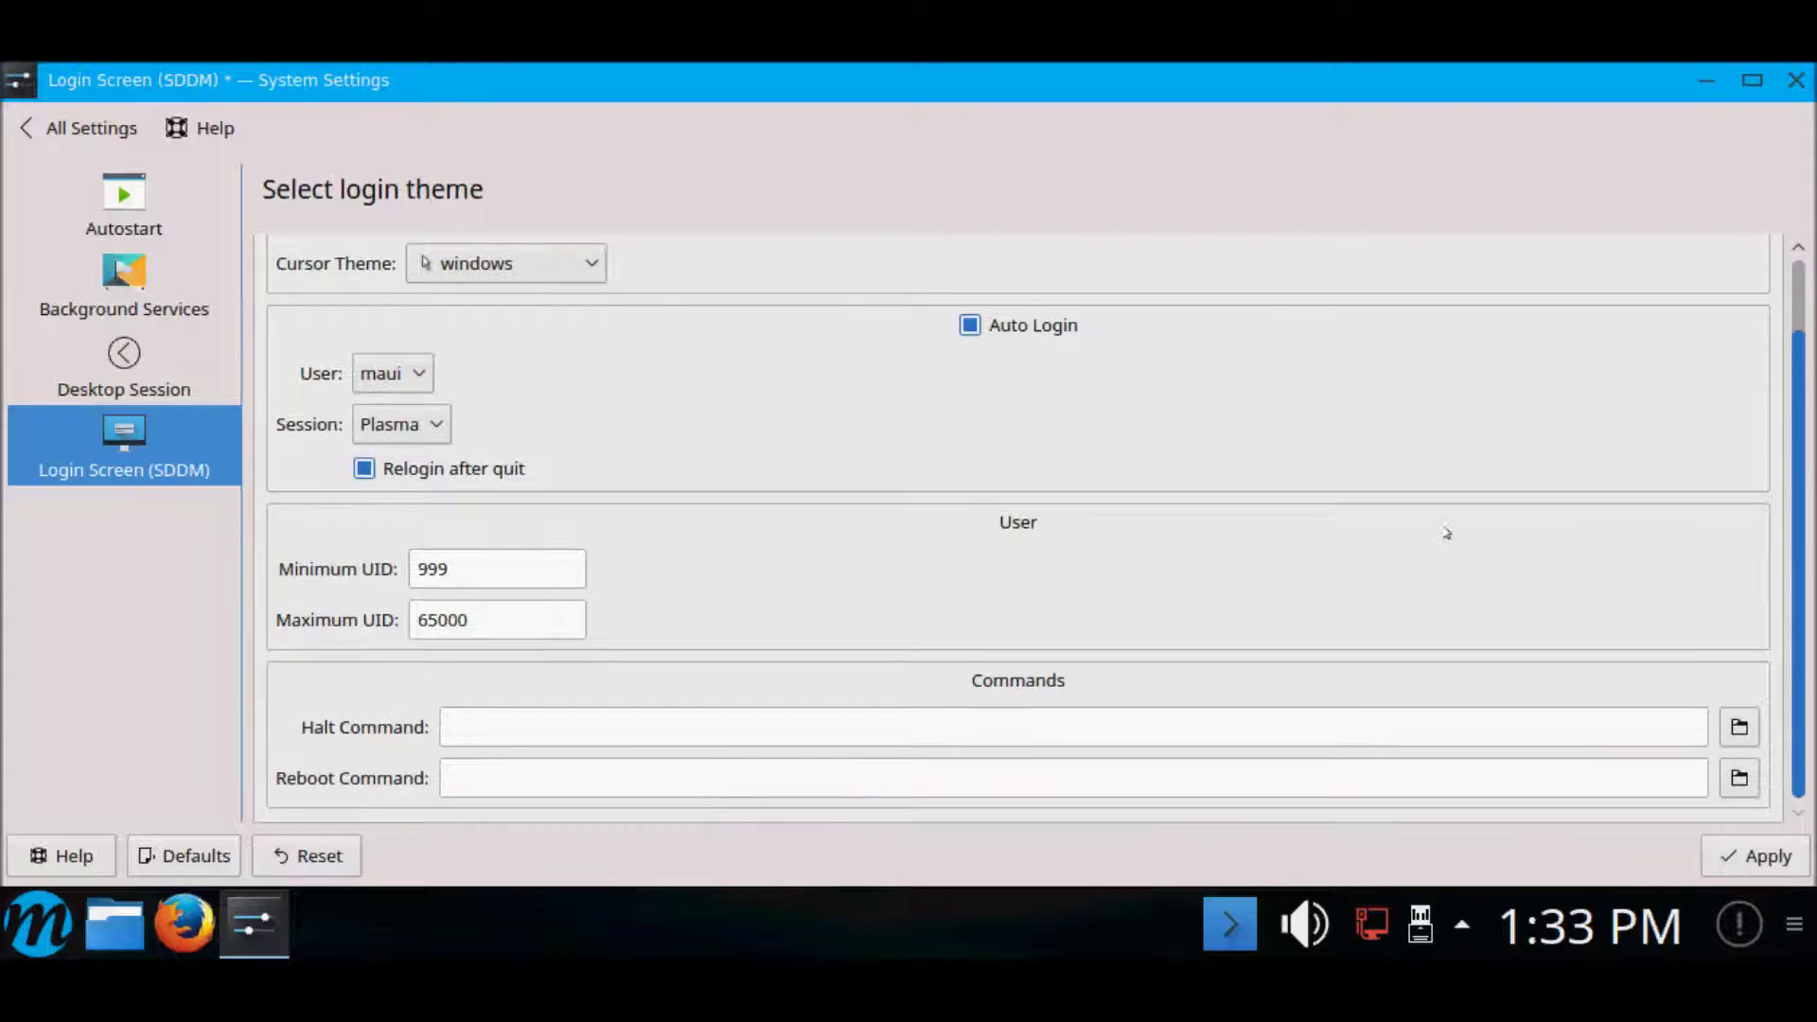
pyautogui.scroll(1, 1446, 532)
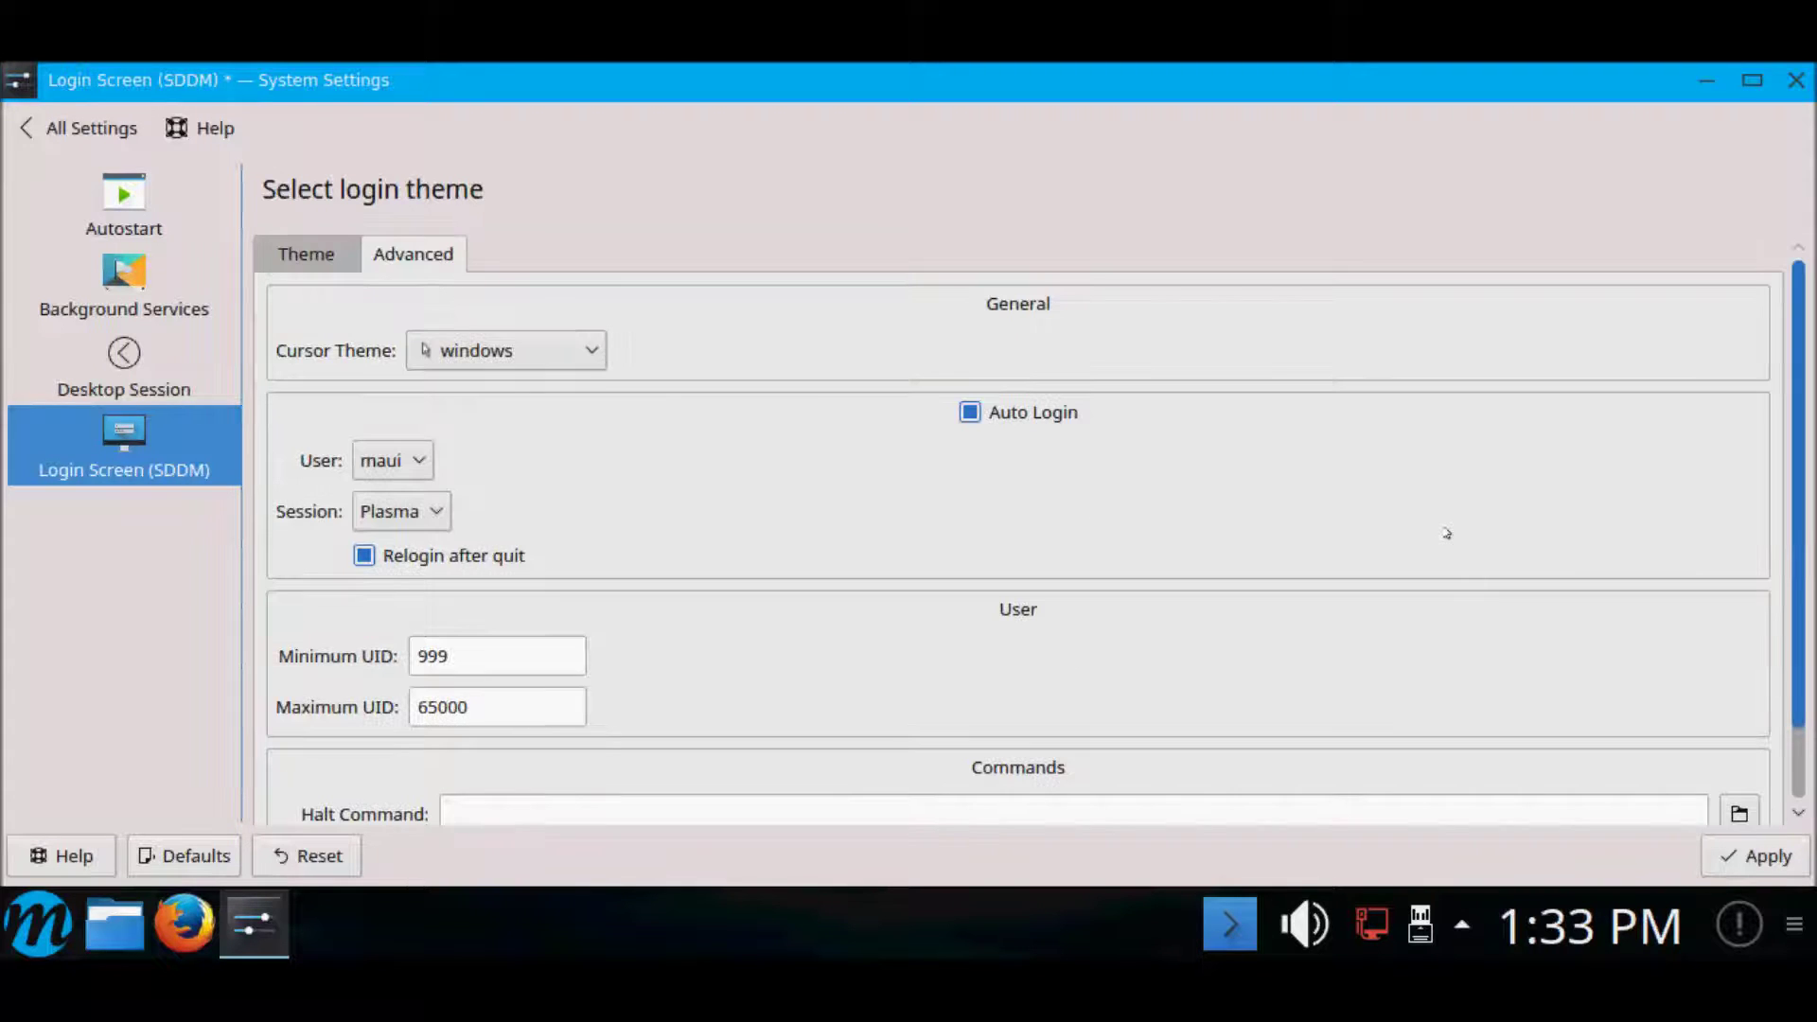
pyautogui.click(325, 244)
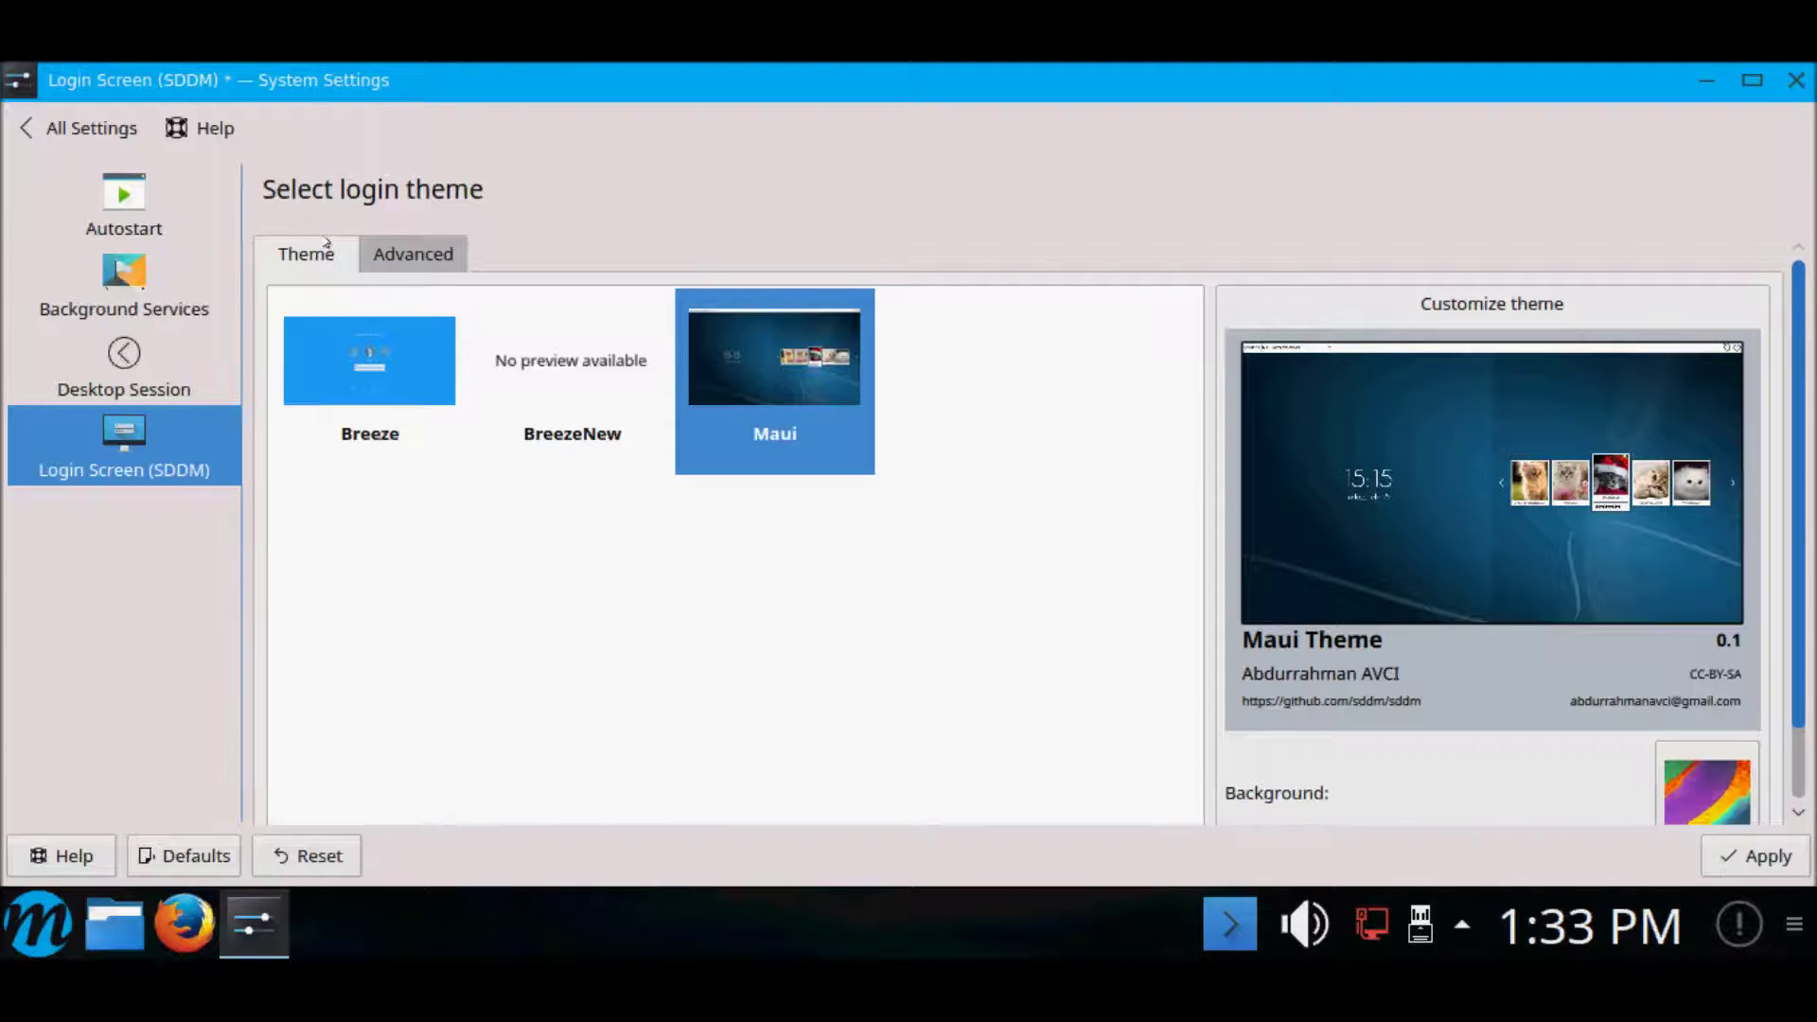
pyautogui.click(559, 383)
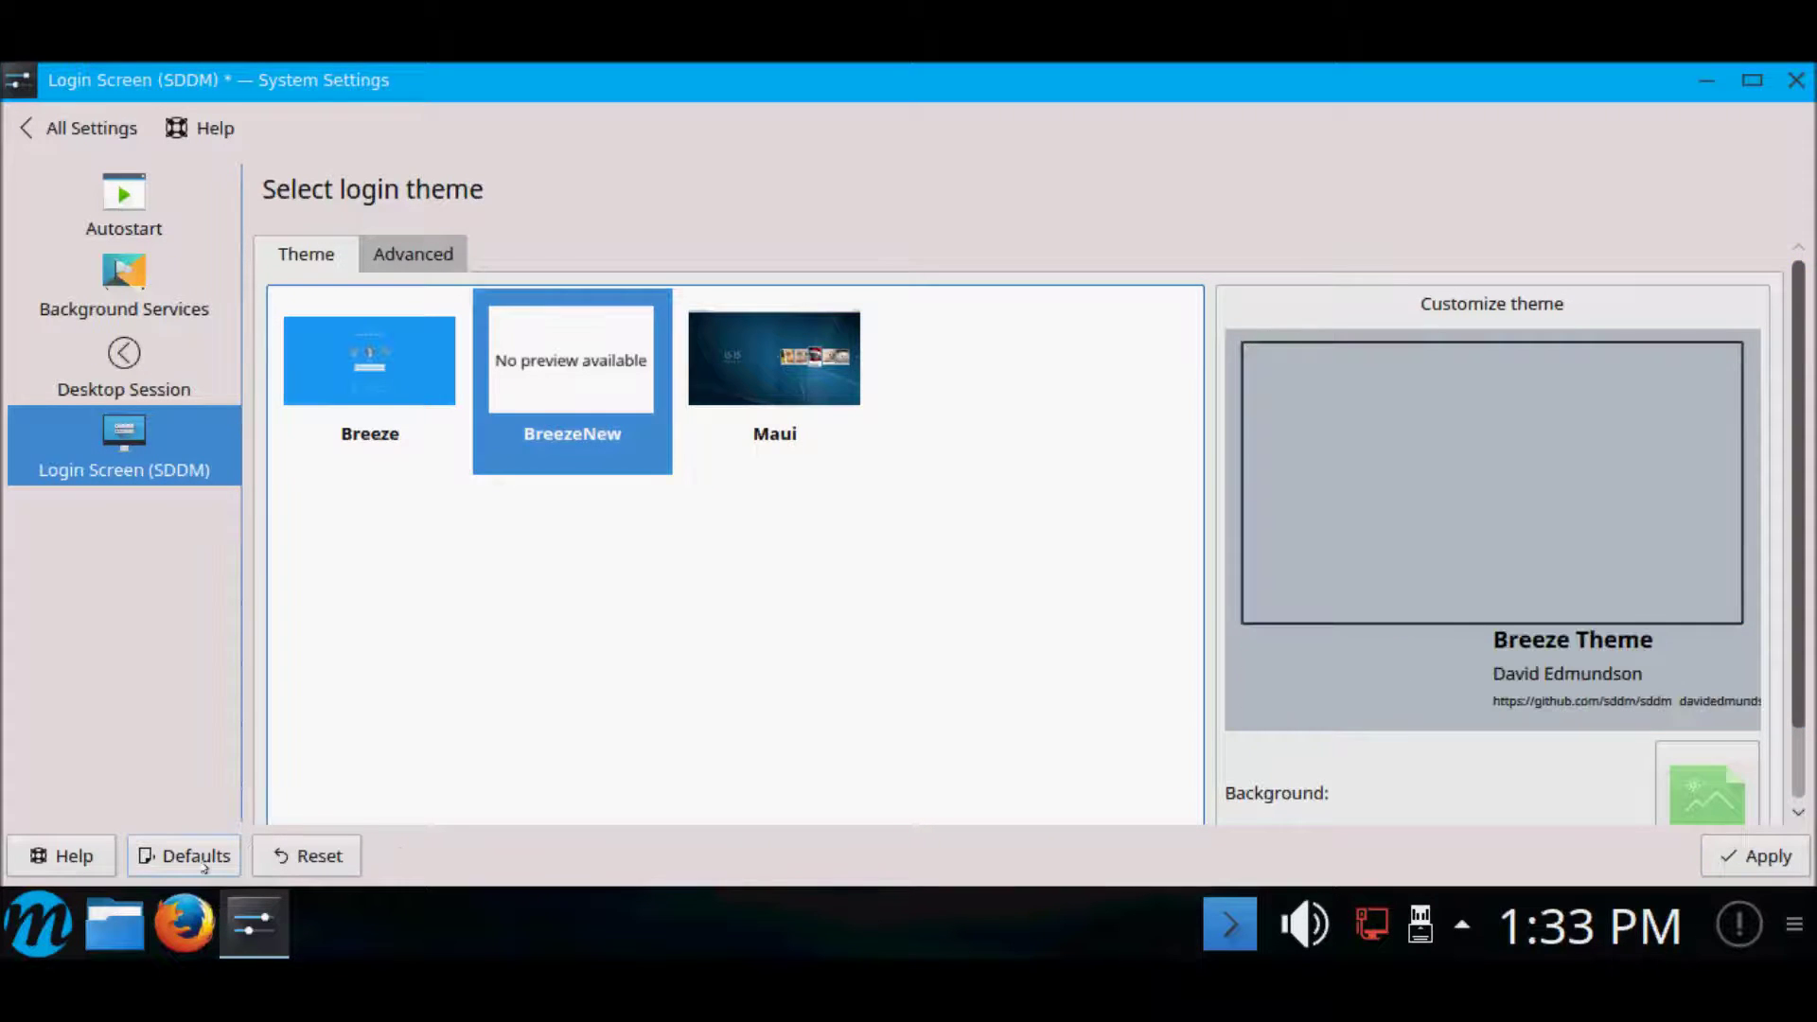
pyautogui.click(1795, 80)
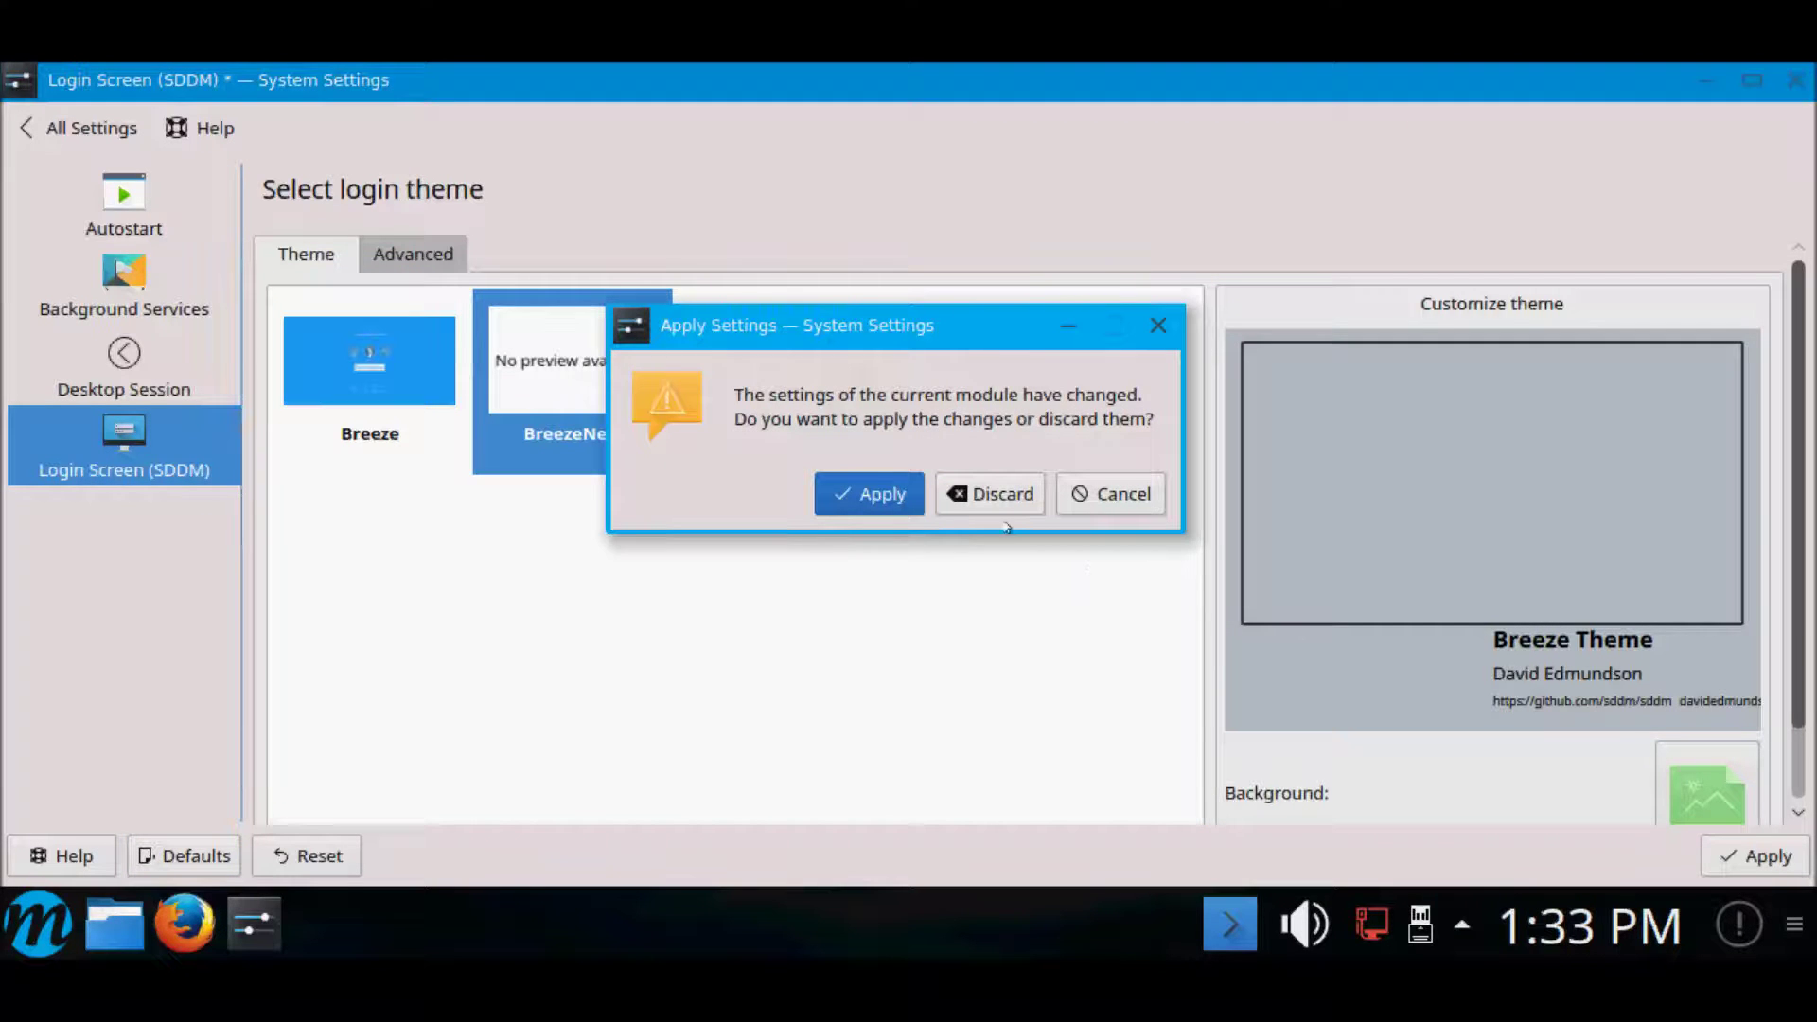
pyautogui.click(988, 494)
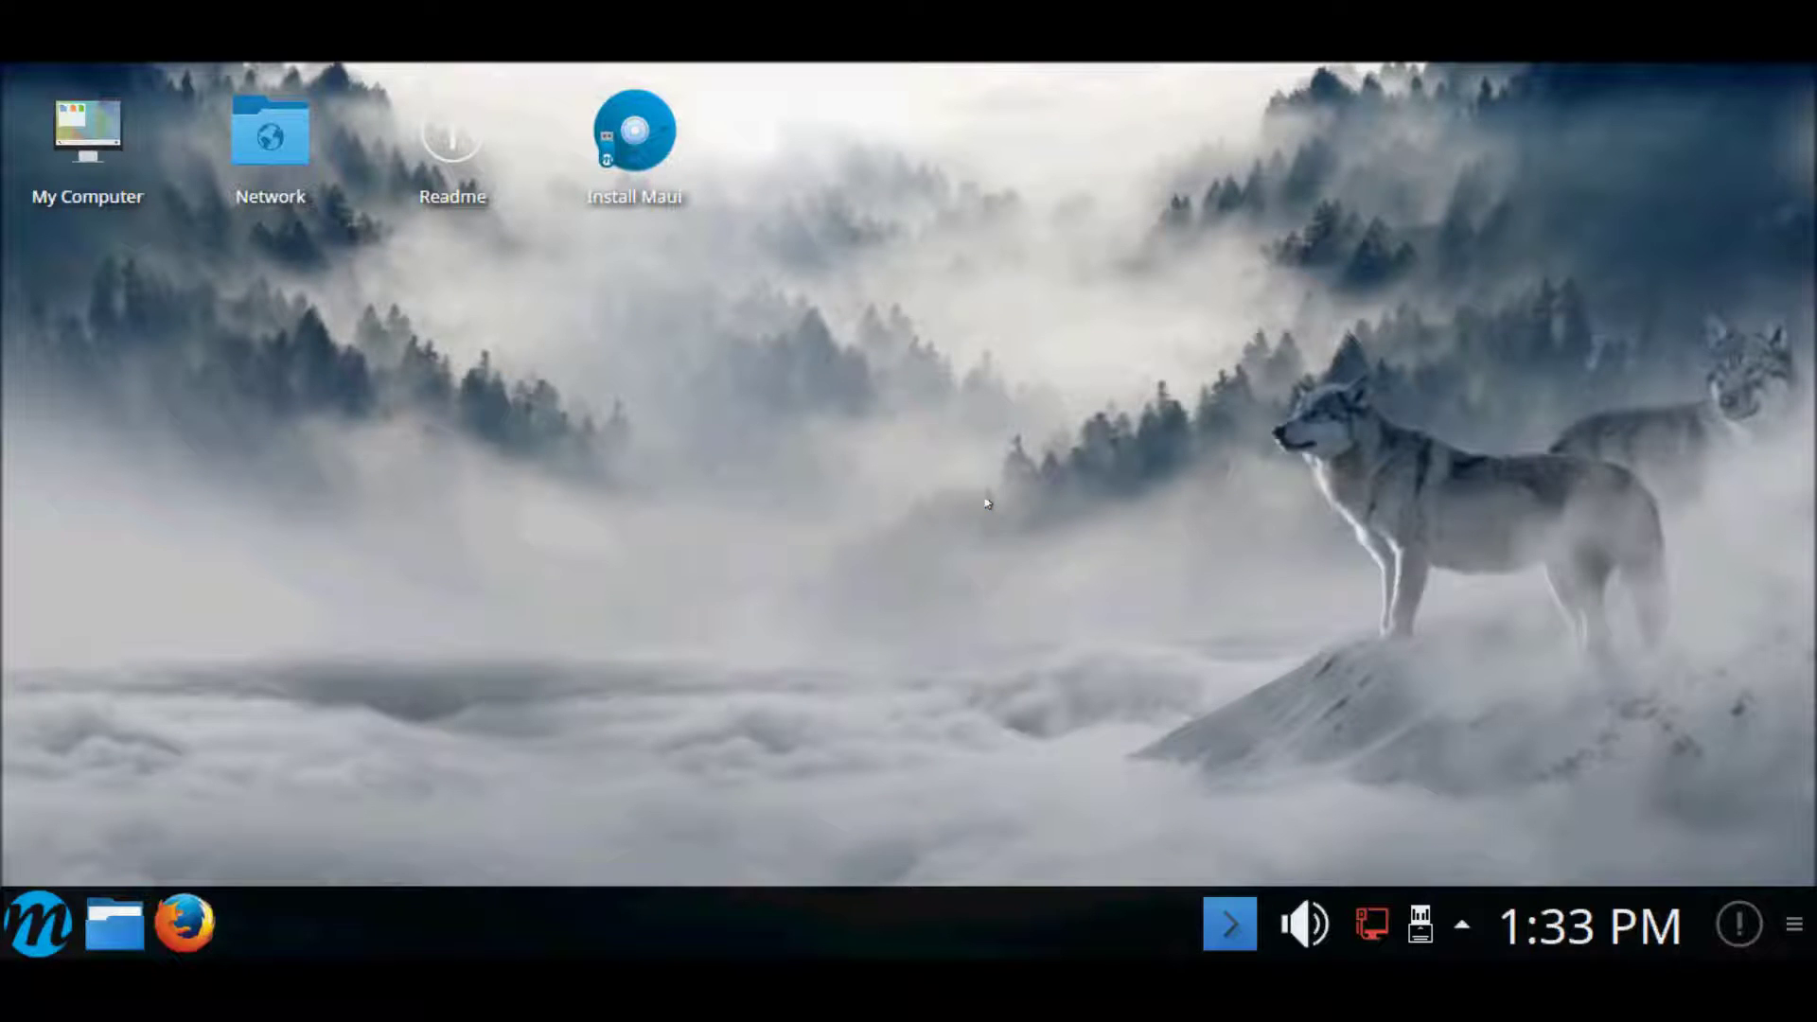
pyautogui.click(26, 927)
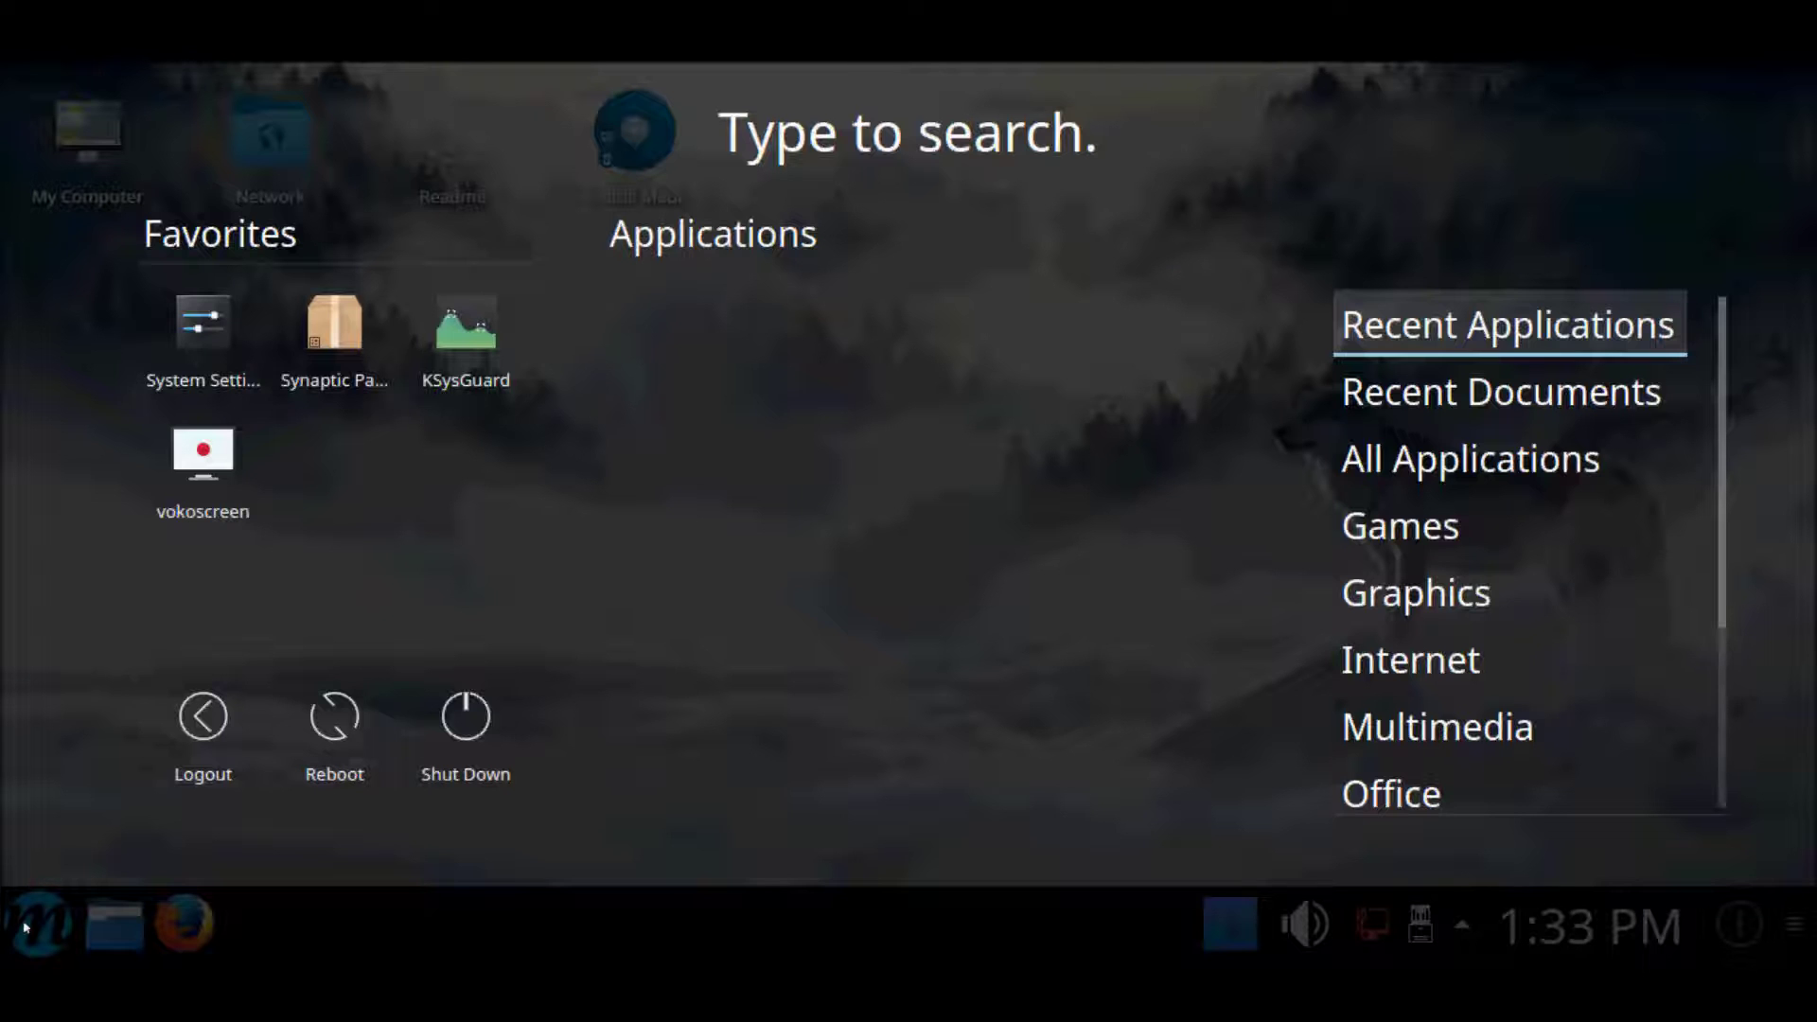
pyautogui.click(488, 415)
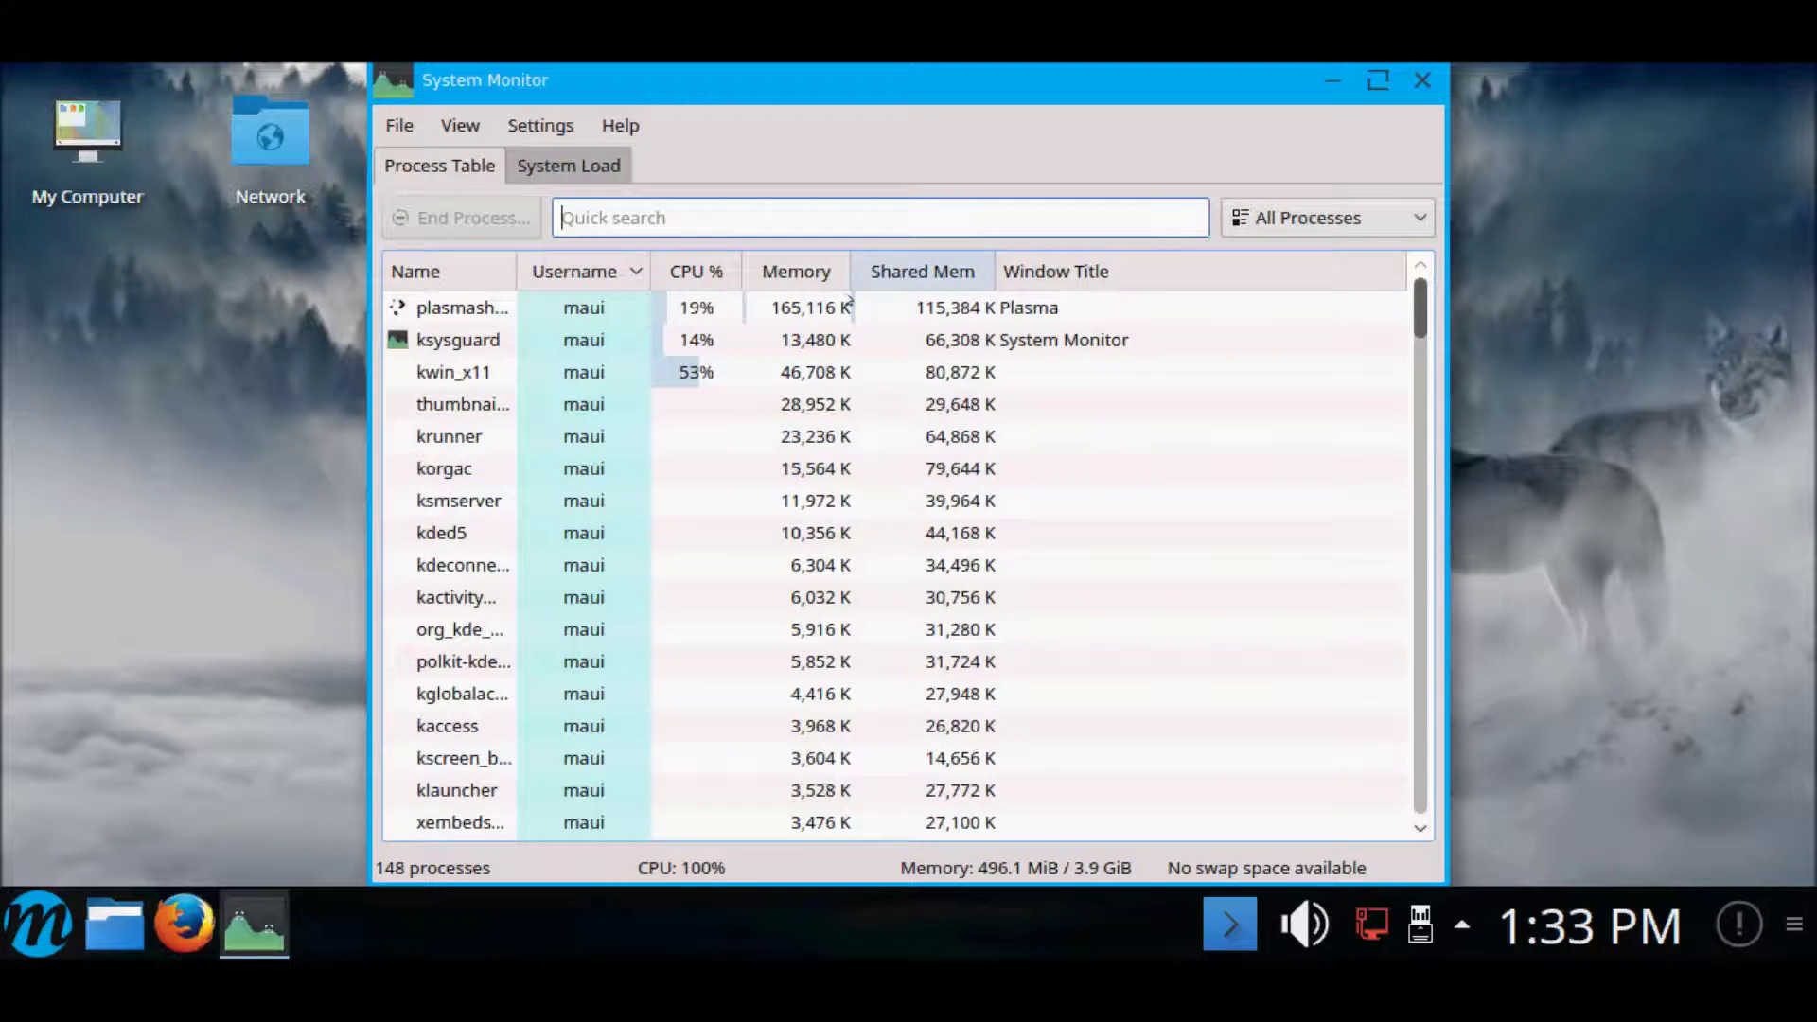
pyautogui.click(816, 272)
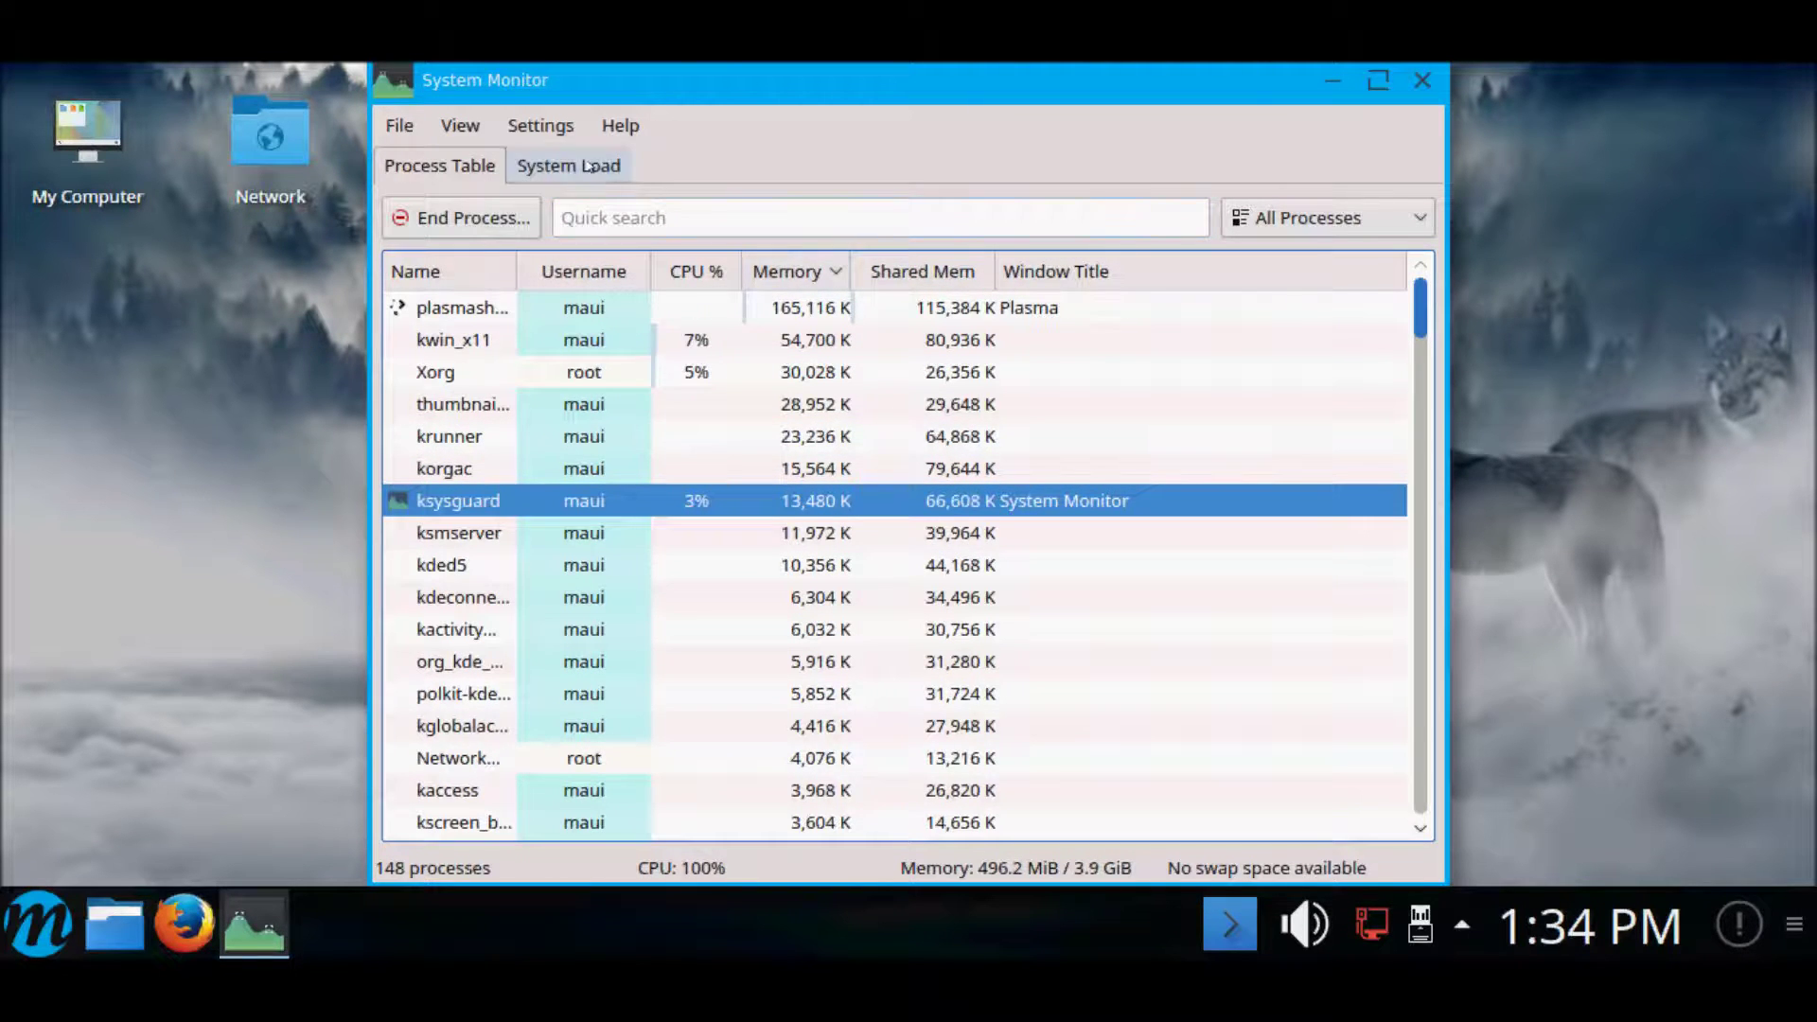
pyautogui.click(578, 168)
pyautogui.click(455, 166)
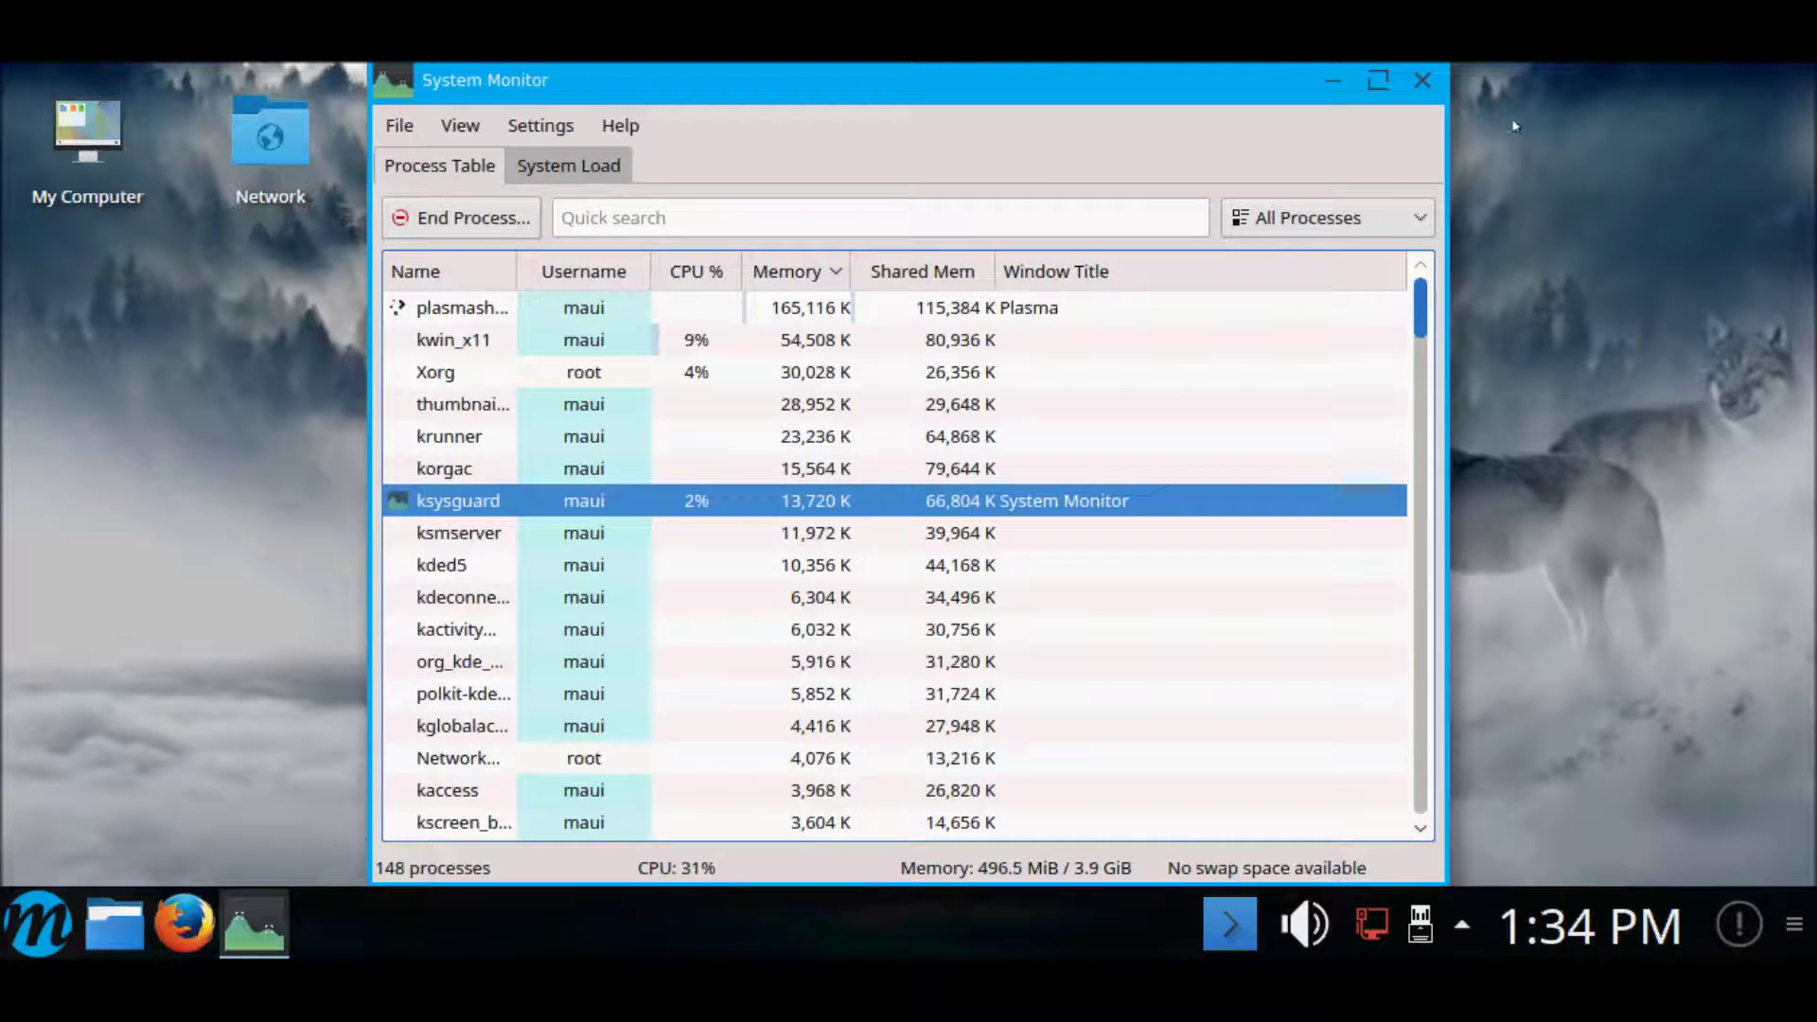
pyautogui.click(1422, 80)
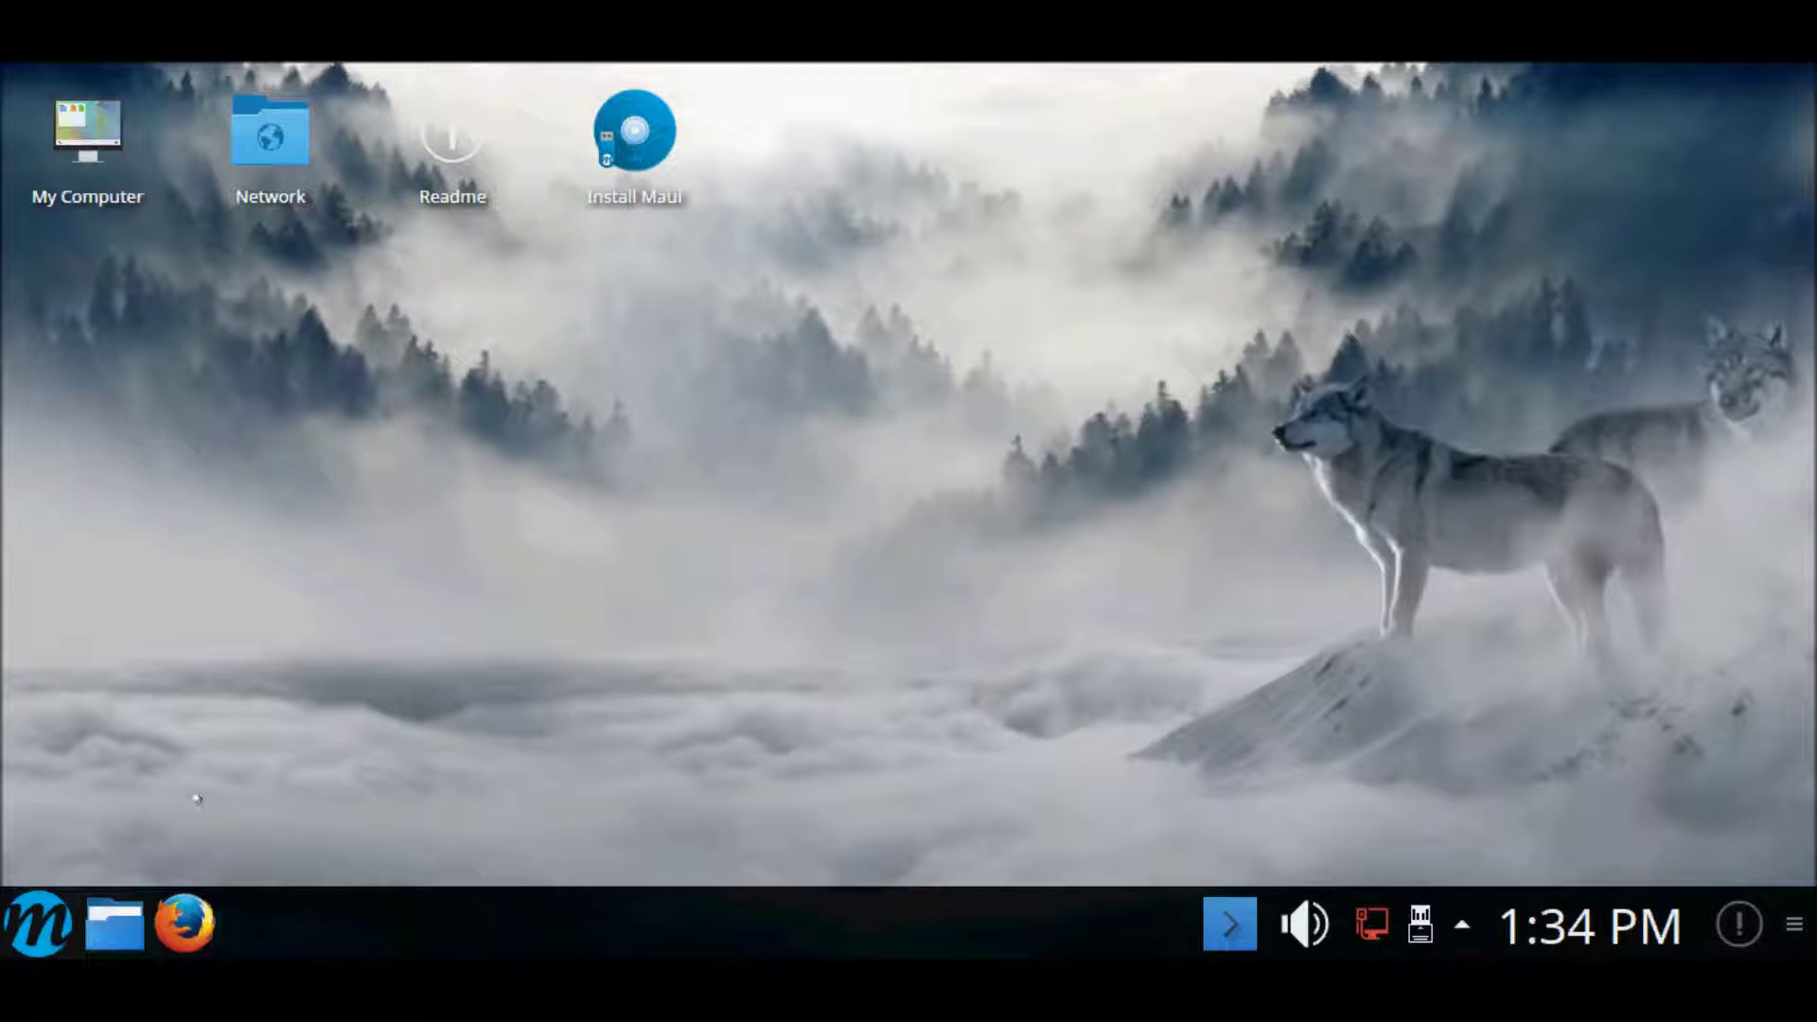
# Reopen the application launcher and view recent documents and all installed applications.
pyautogui.click(36, 920)
pyautogui.click(1493, 396)
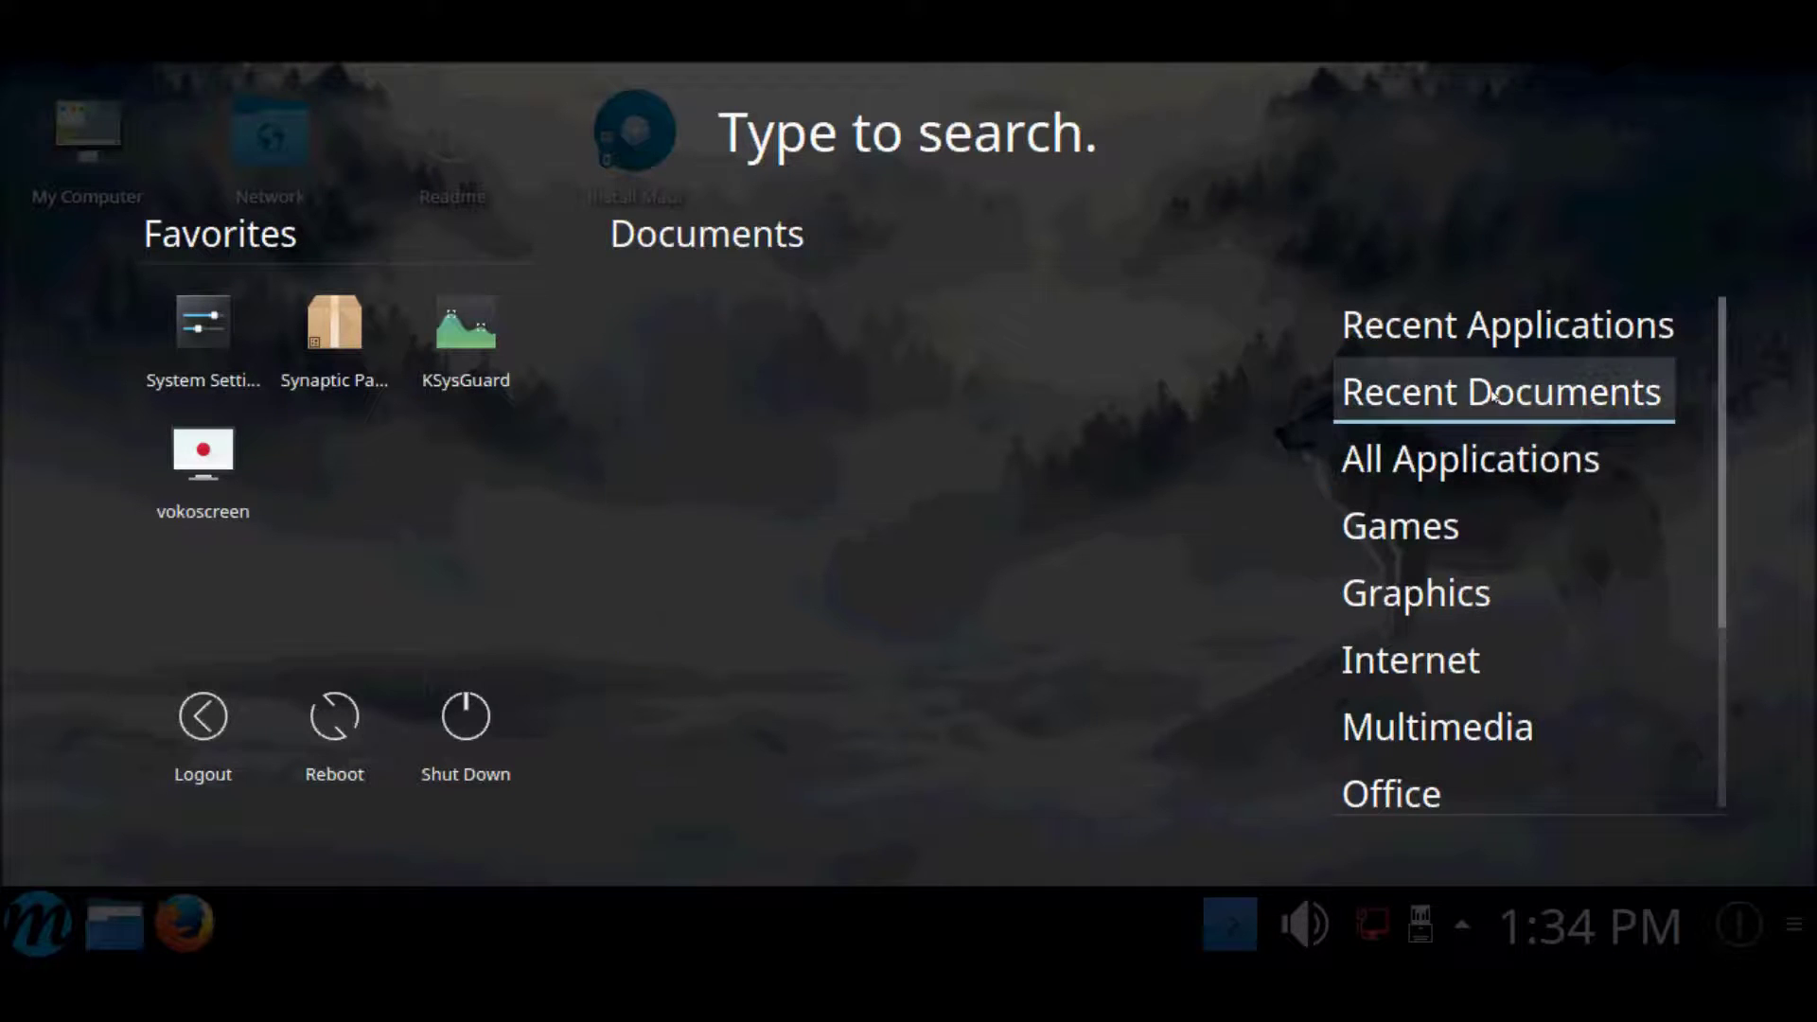
pyautogui.click(1488, 462)
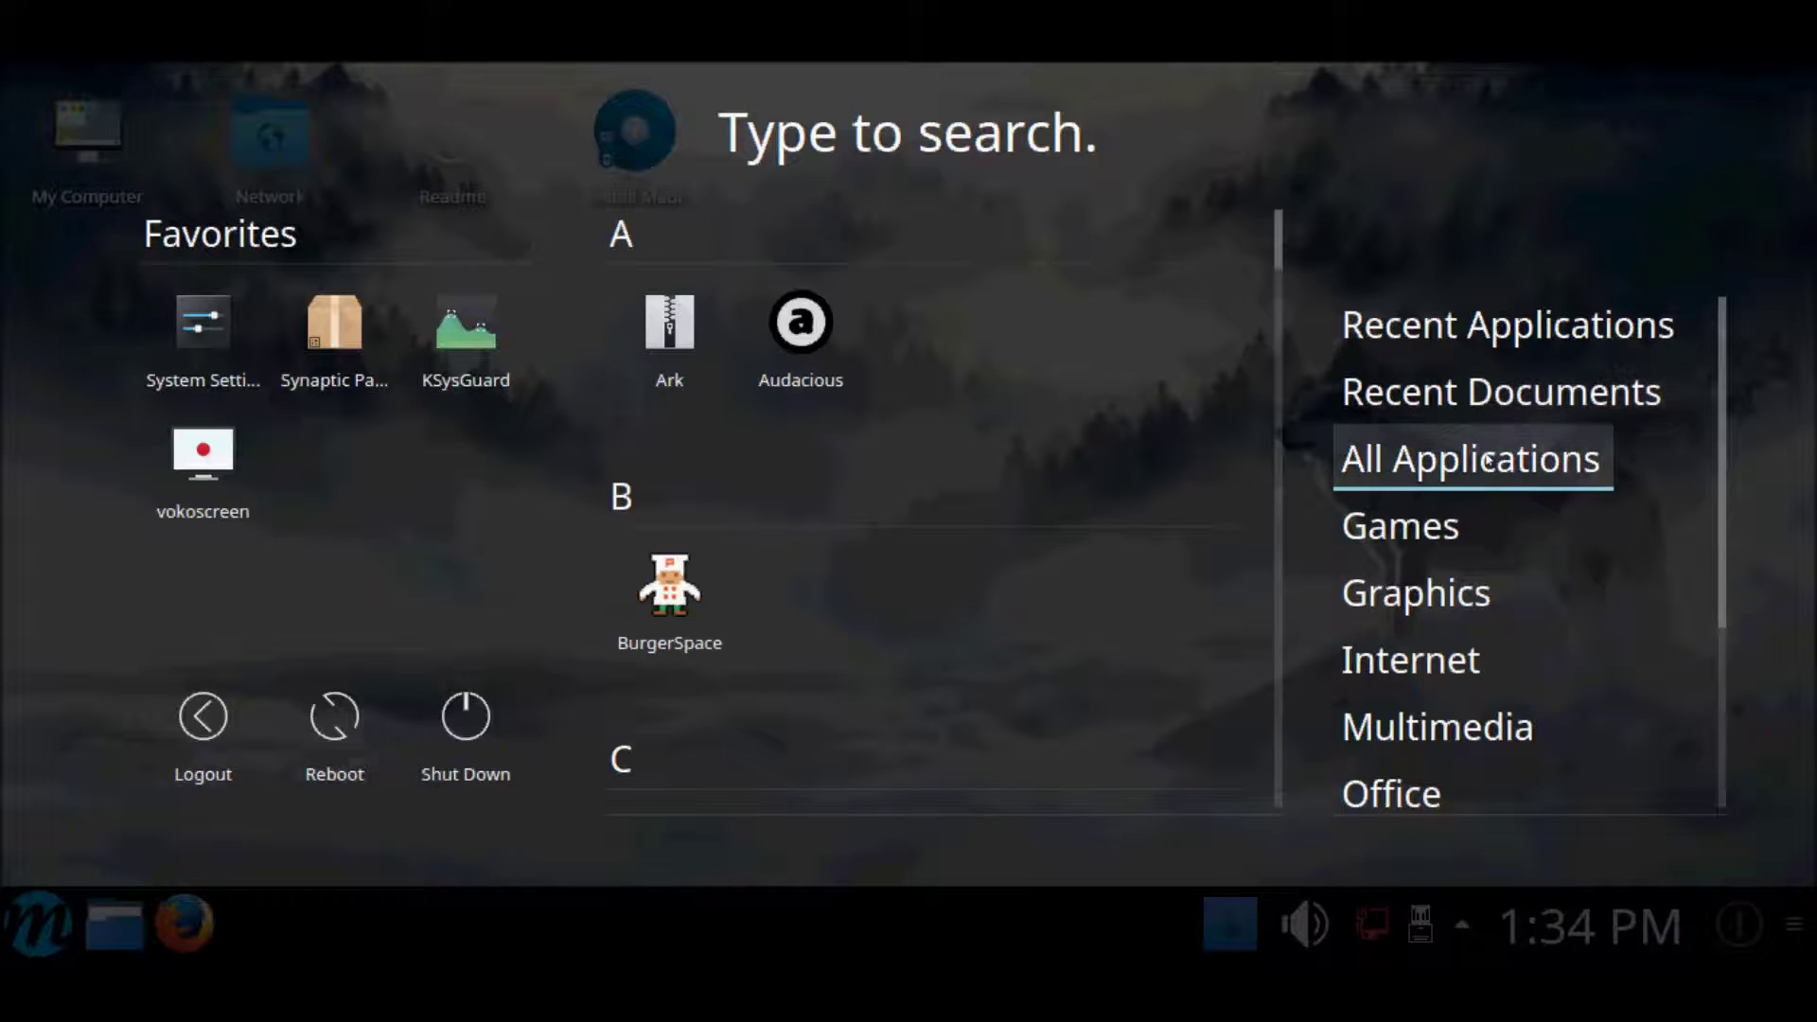
pyautogui.scroll(-5, 1098, 394)
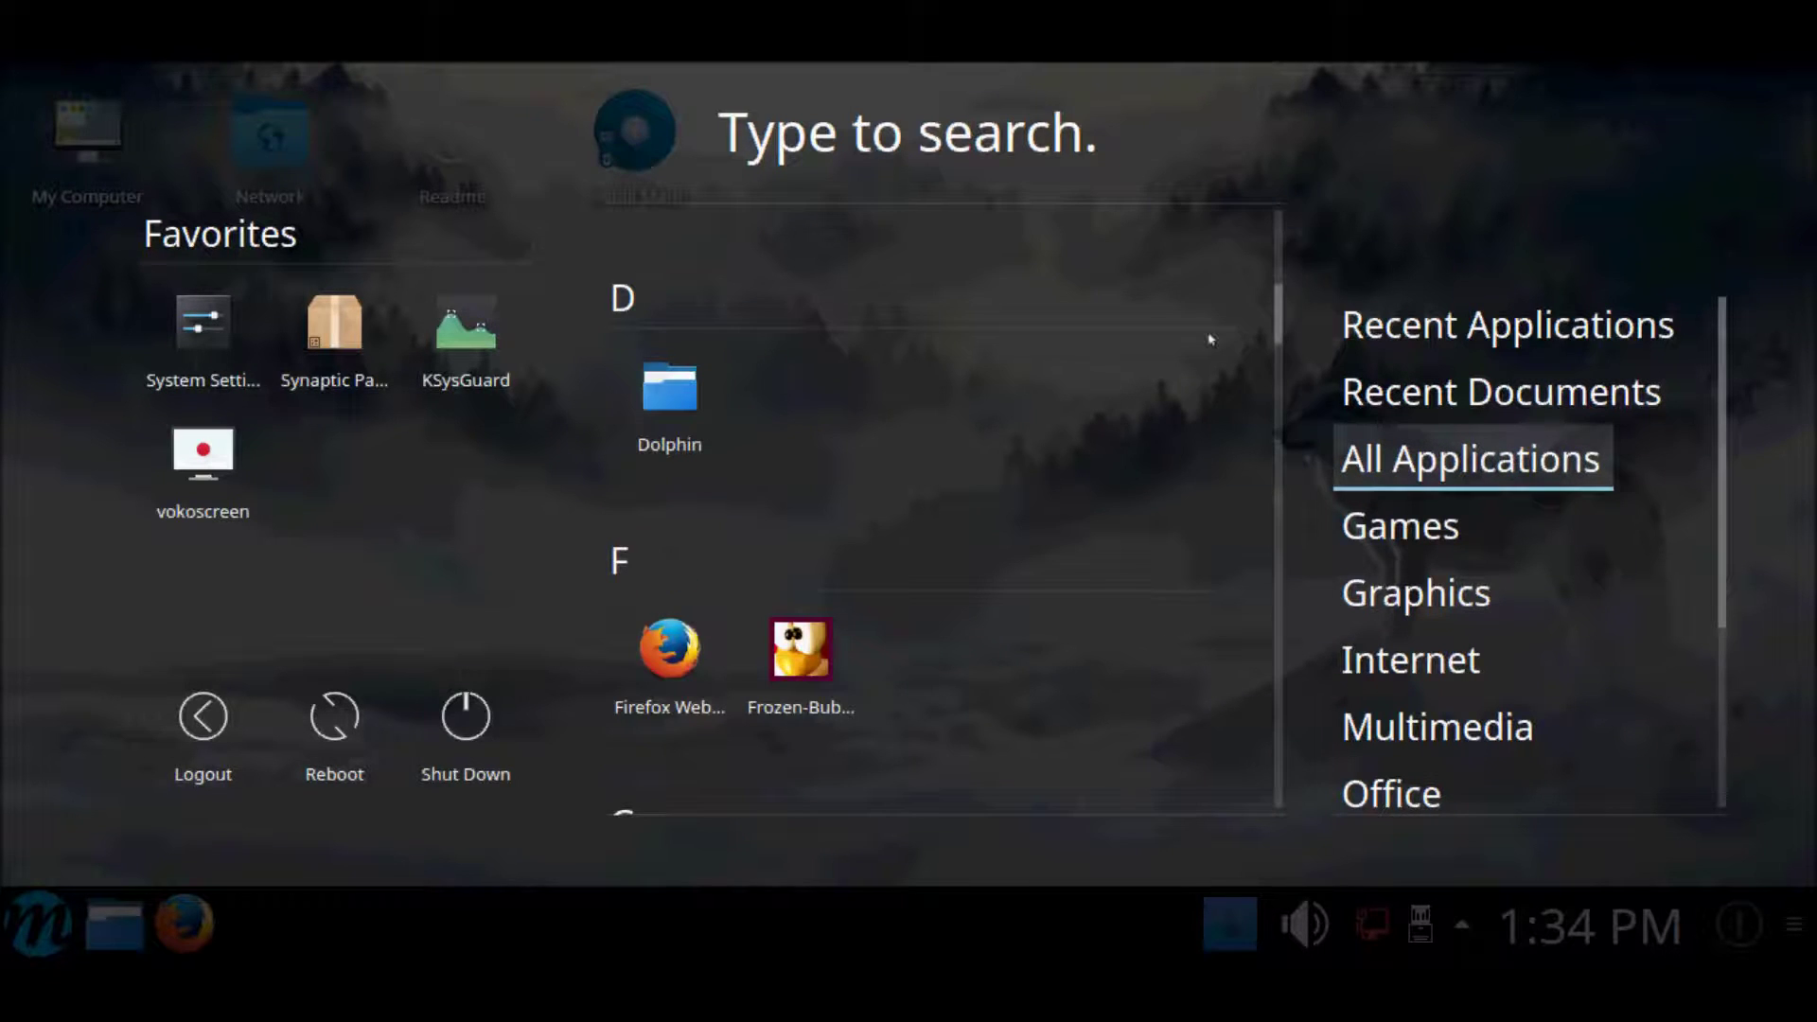
pyautogui.moveTo(1278, 316); pyautogui.dragTo(1275, 833)
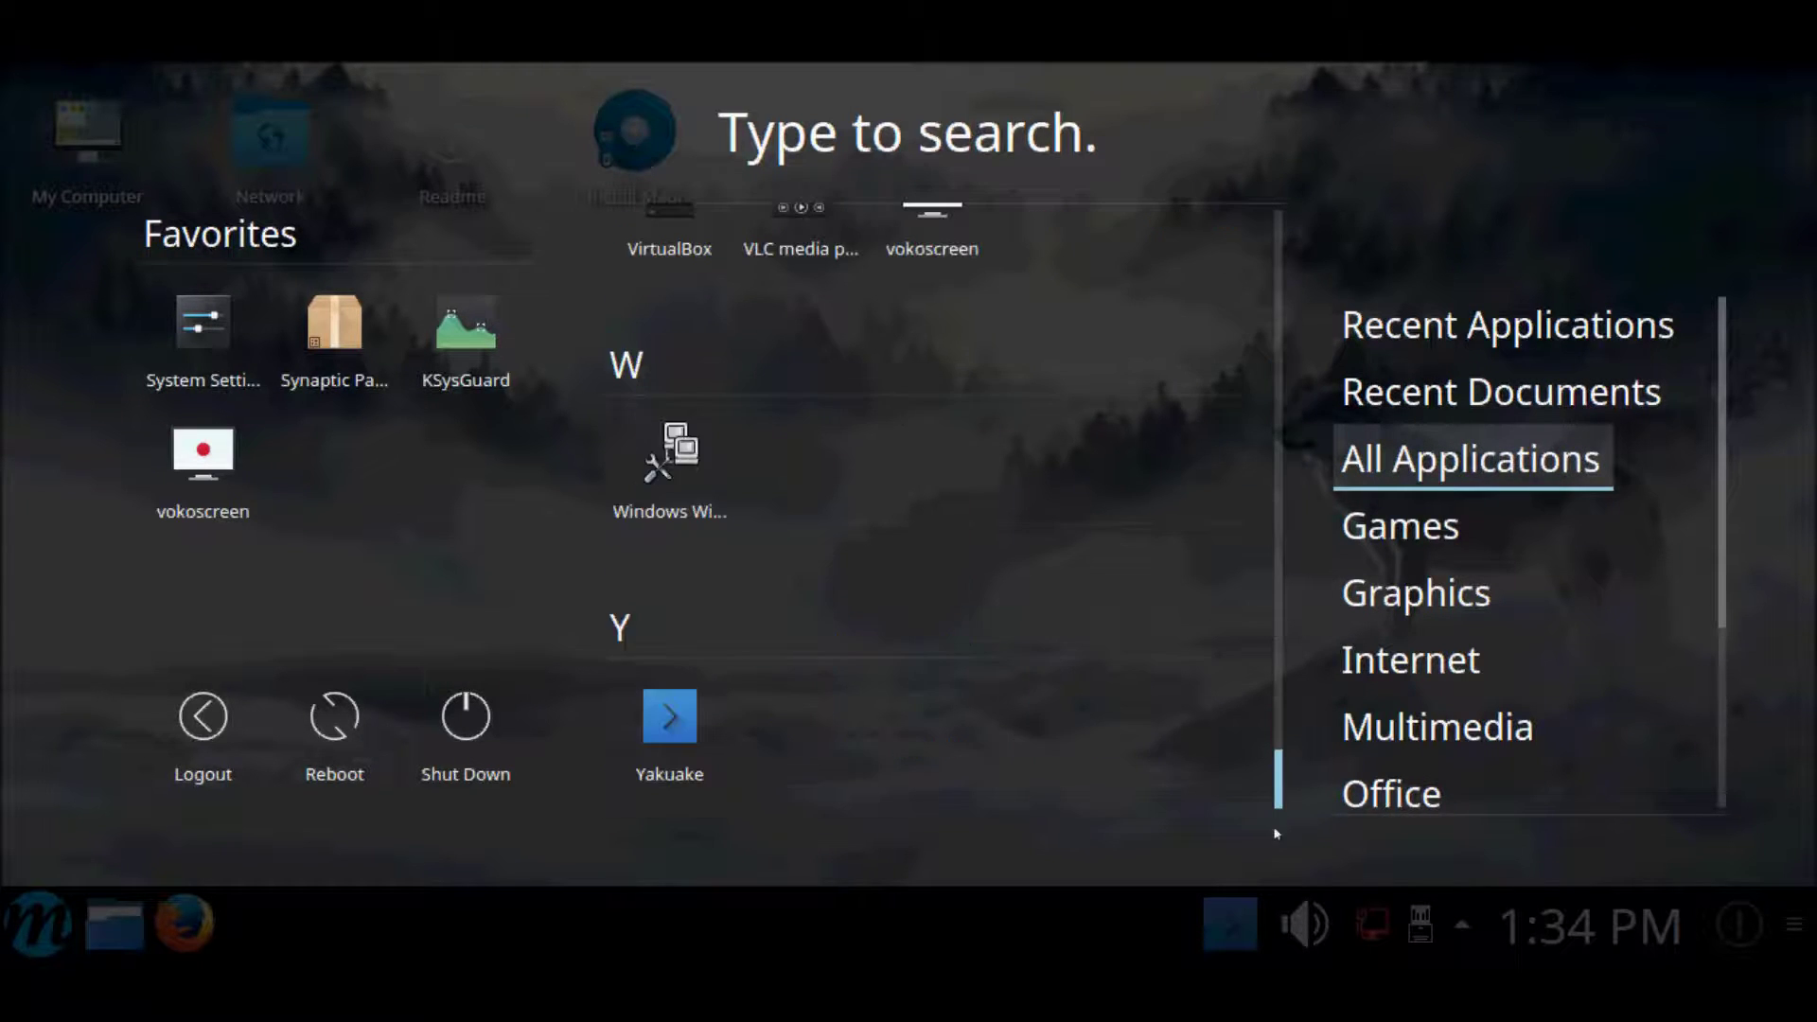
# Browse the Games, Graphics, Internet, Multimedia, Office, Settings and System categories.
pyautogui.click(1453, 550)
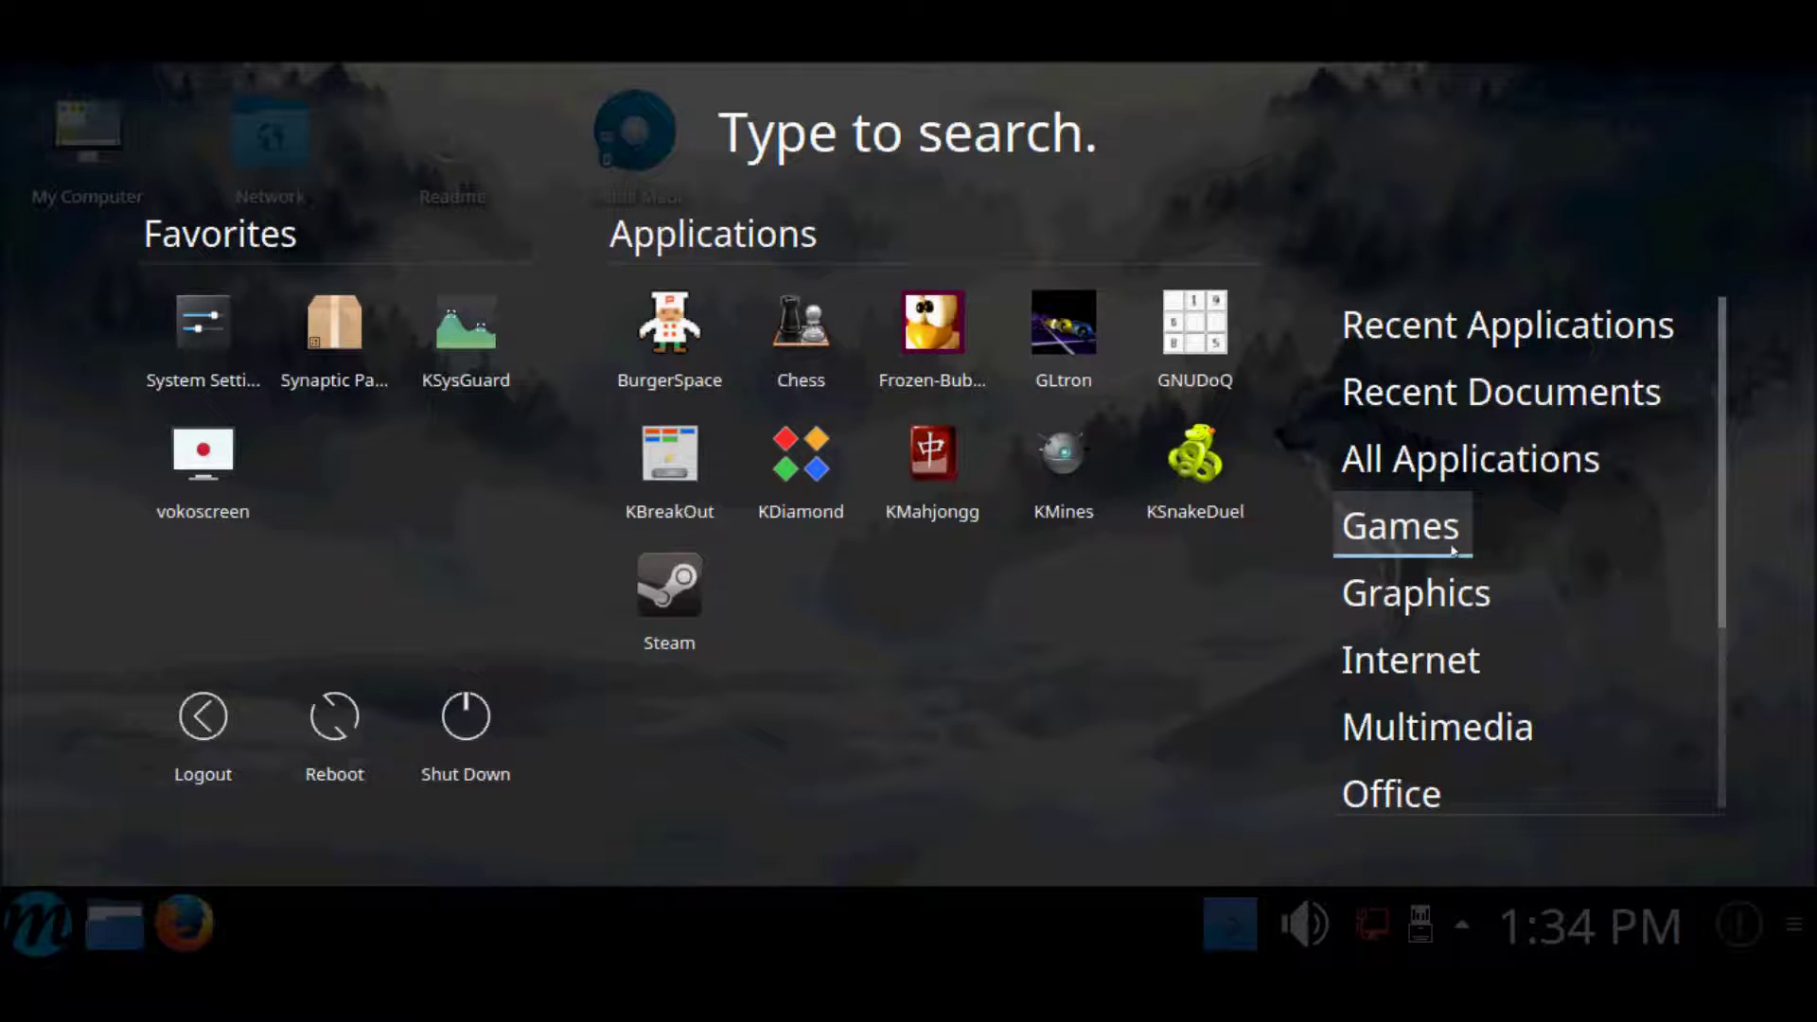
pyautogui.click(1442, 605)
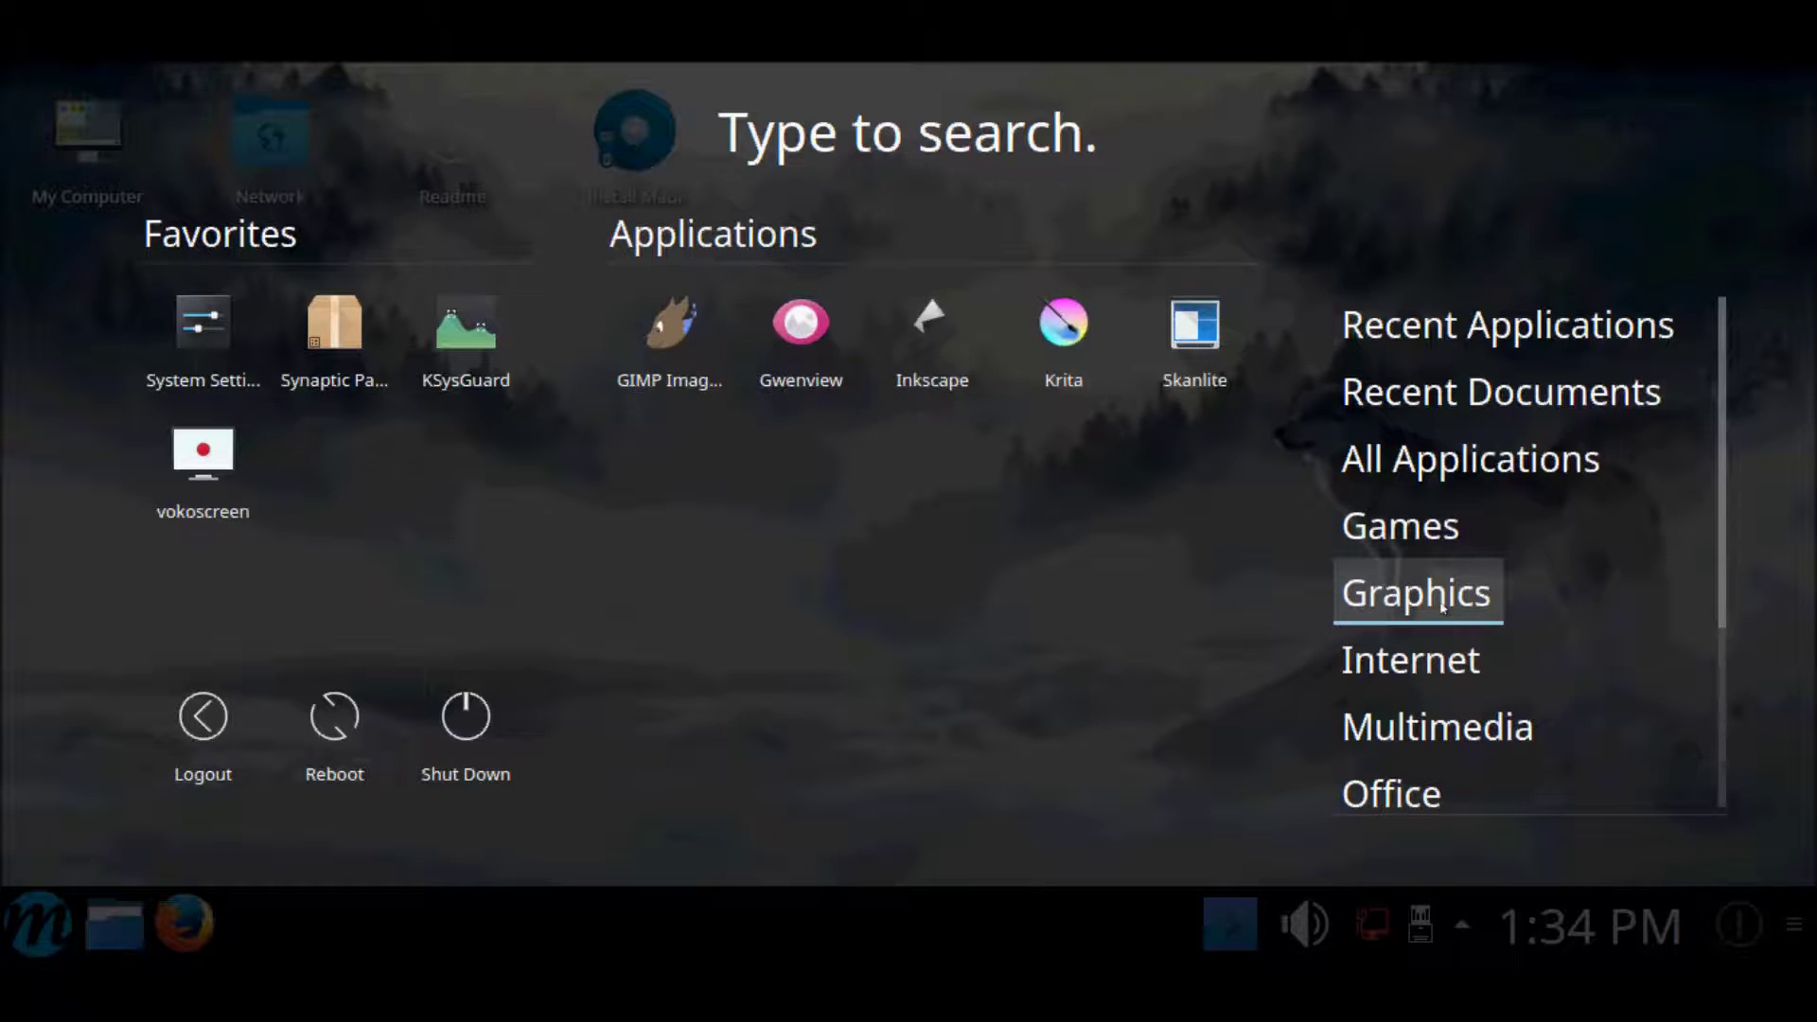
pyautogui.scroll(-2, 1443, 605)
pyautogui.click(1414, 513)
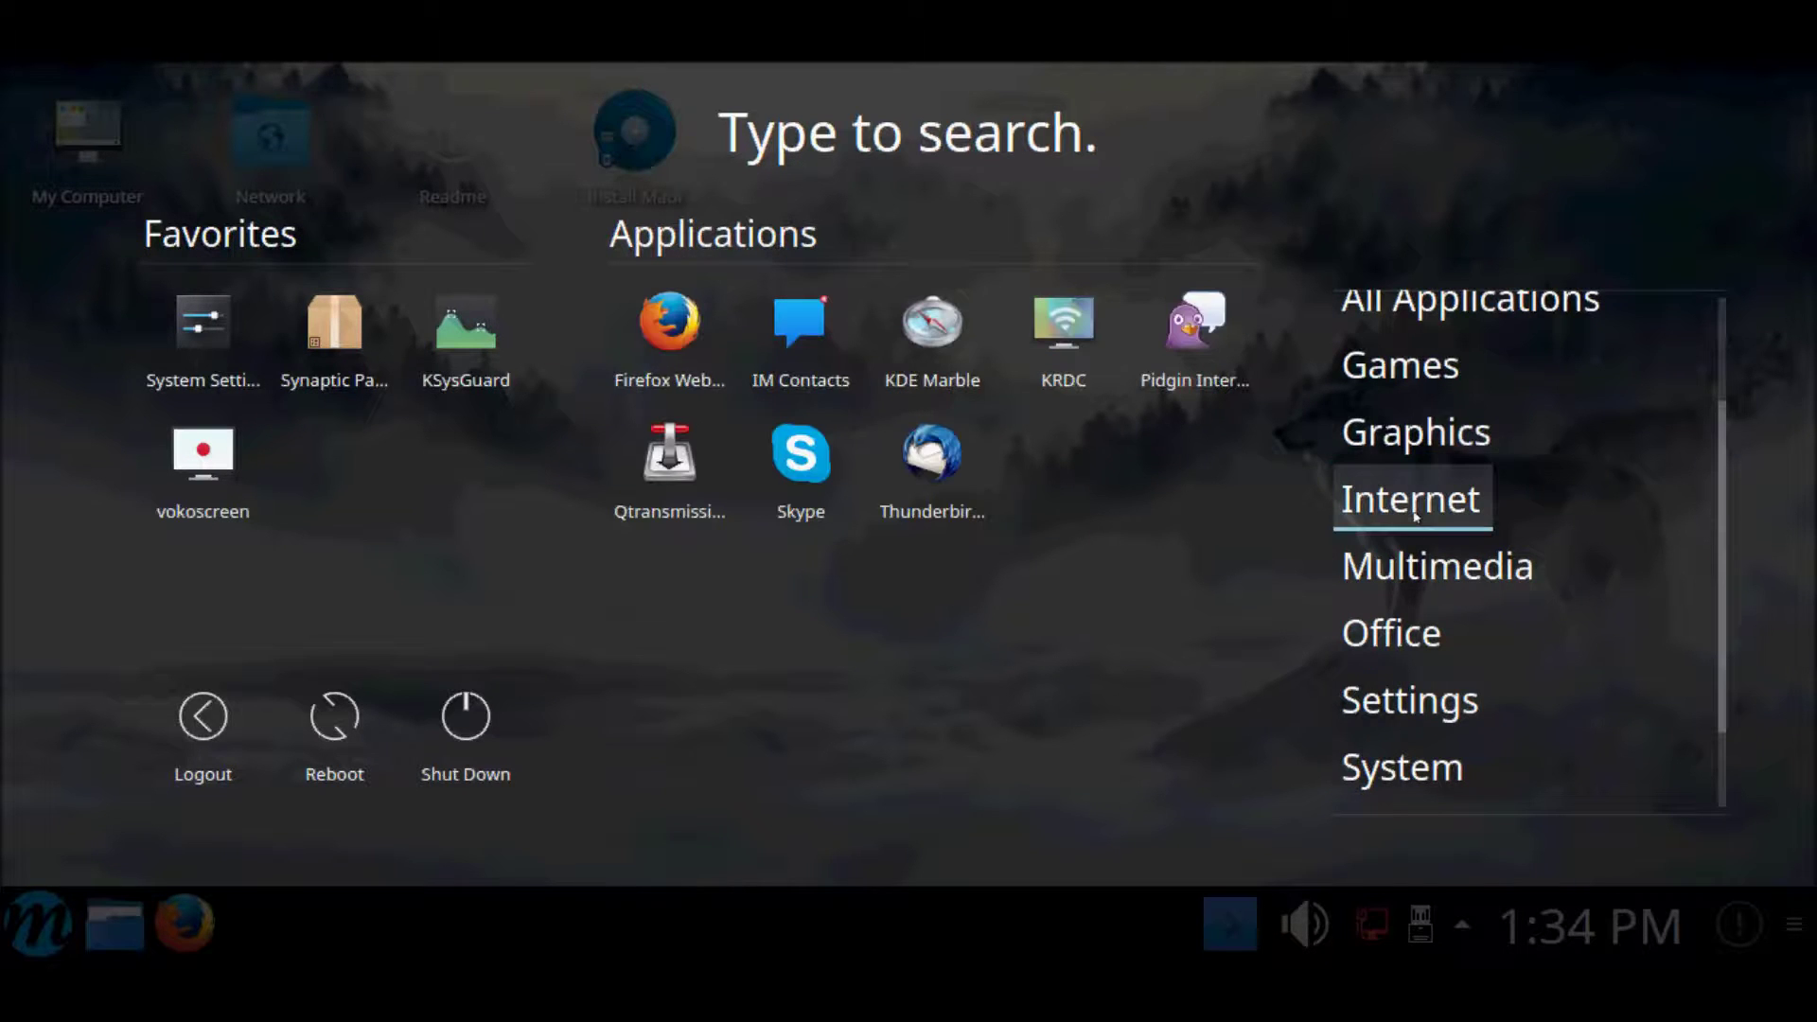
pyautogui.click(1410, 568)
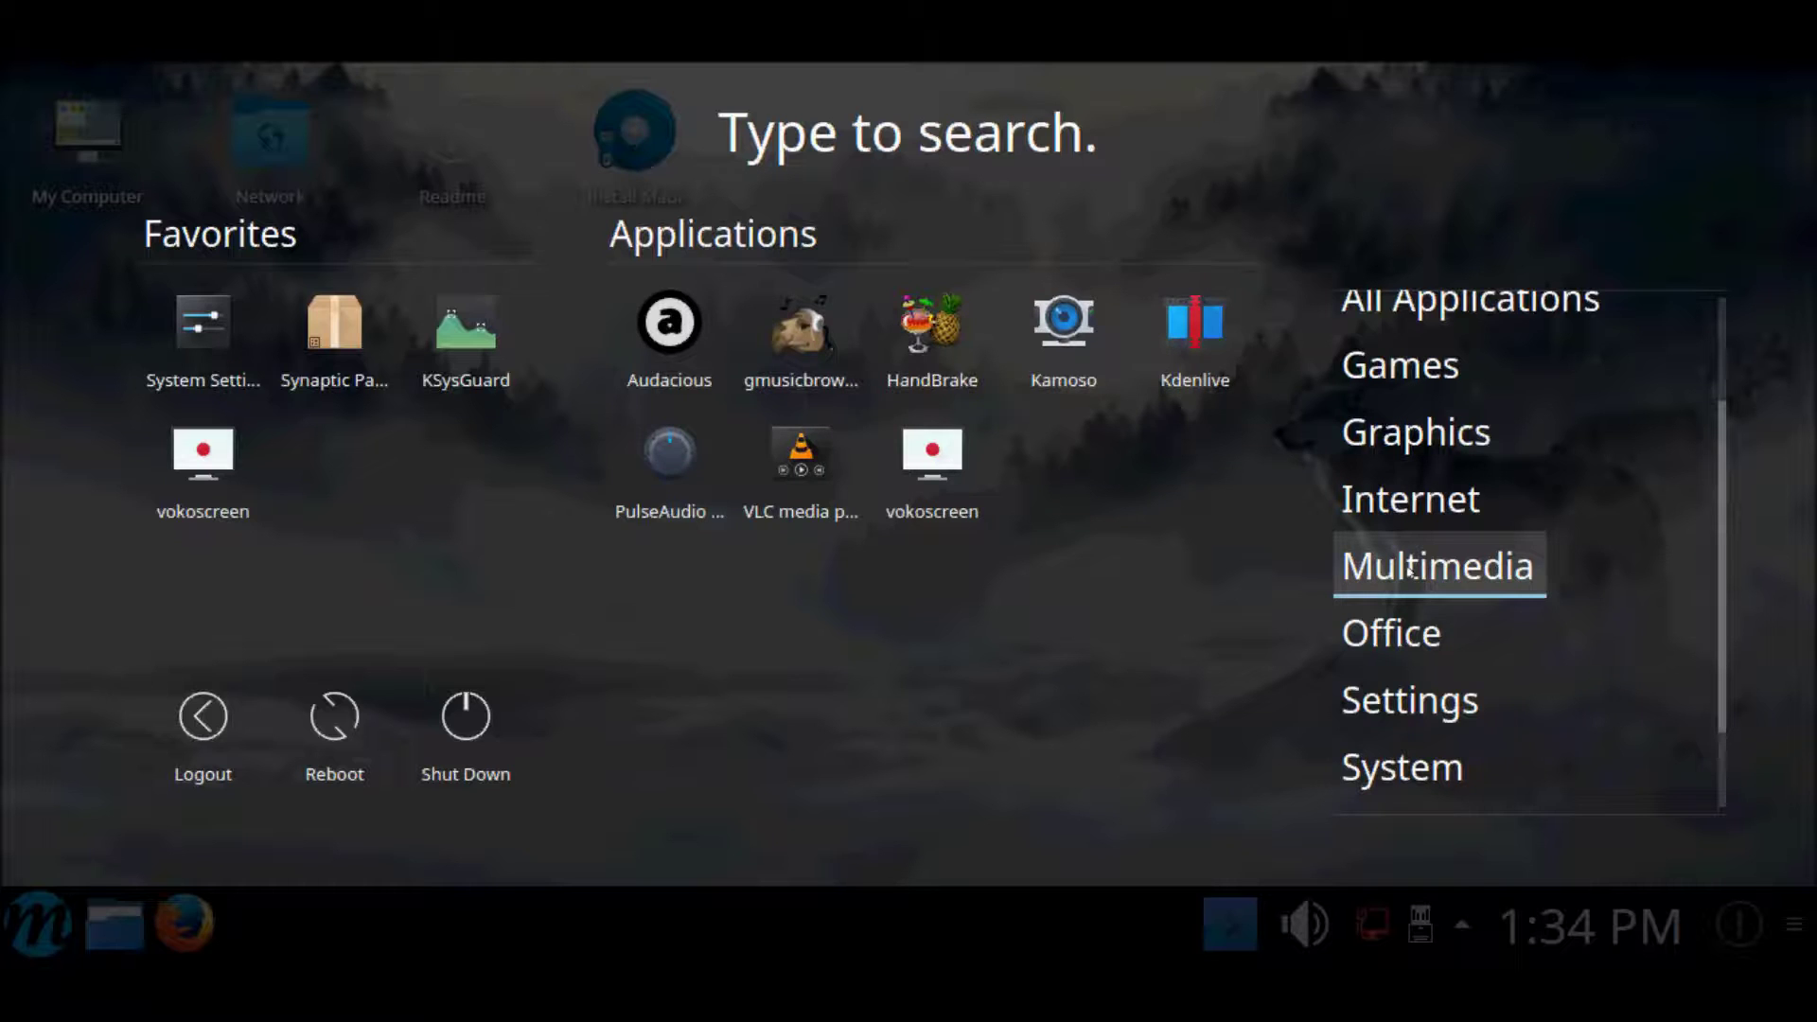
pyautogui.click(1390, 641)
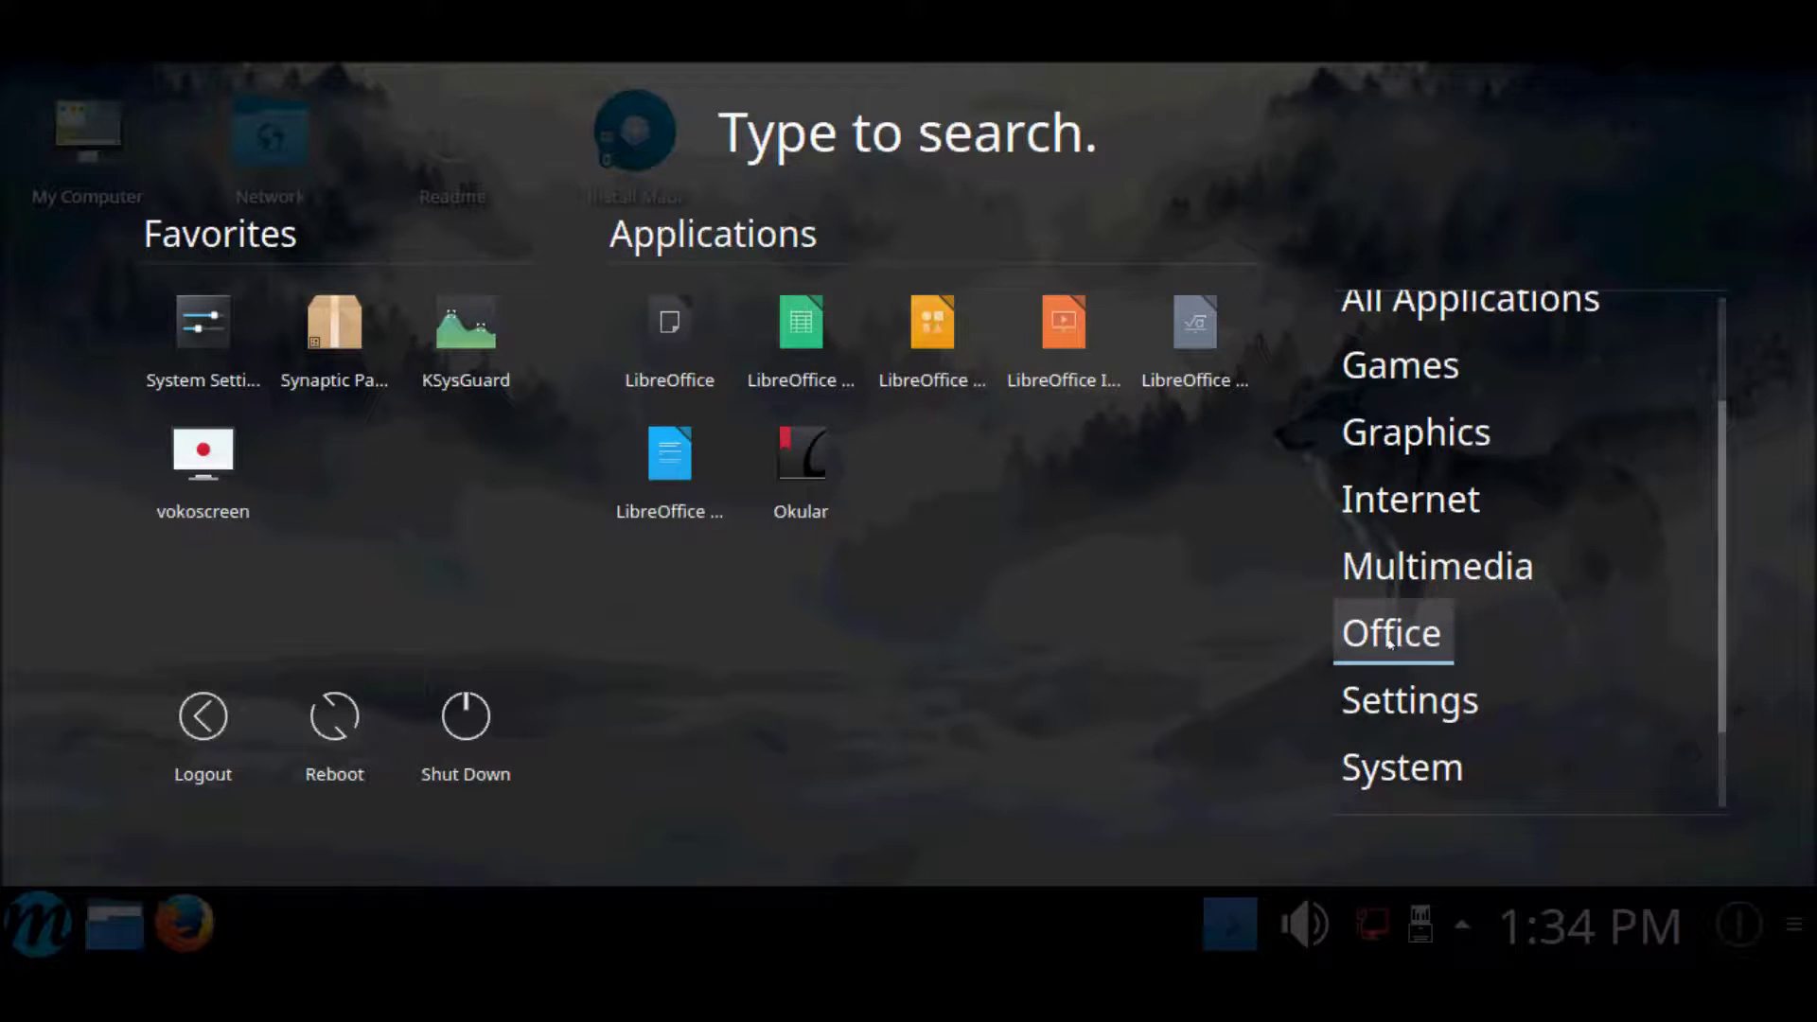
pyautogui.click(1389, 700)
pyautogui.scroll(-1, 1390, 702)
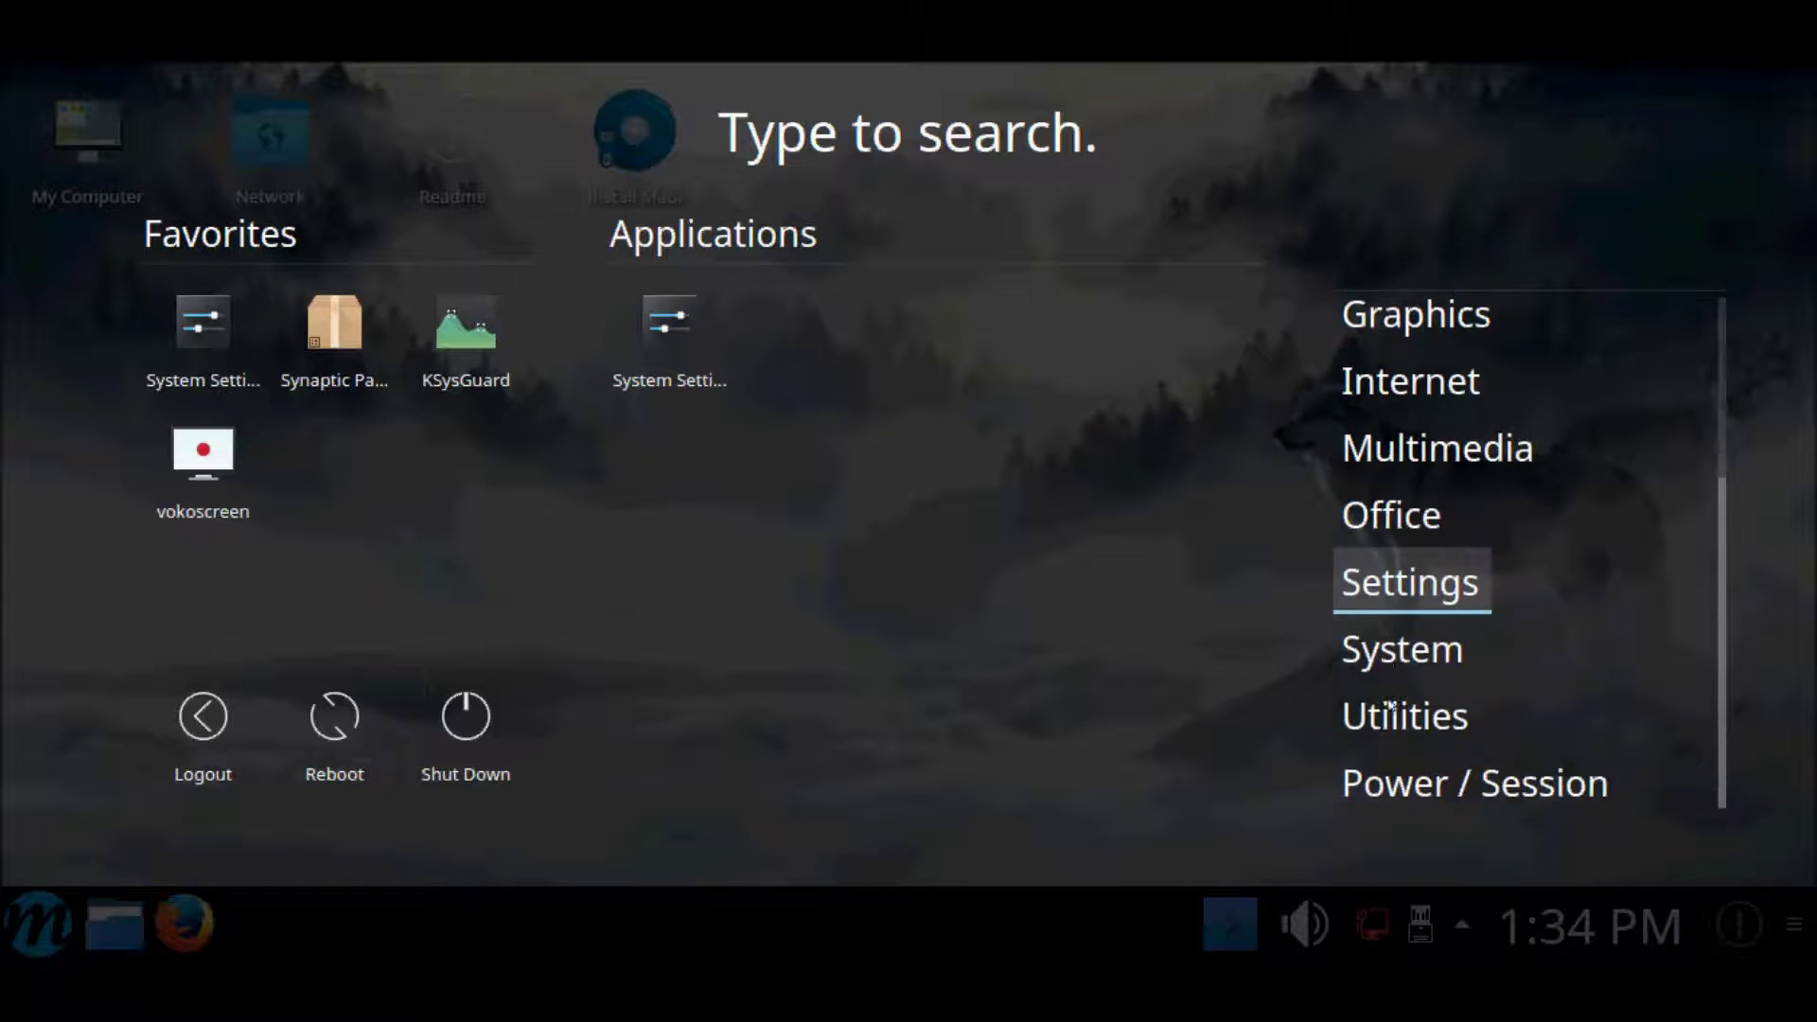
pyautogui.click(1424, 653)
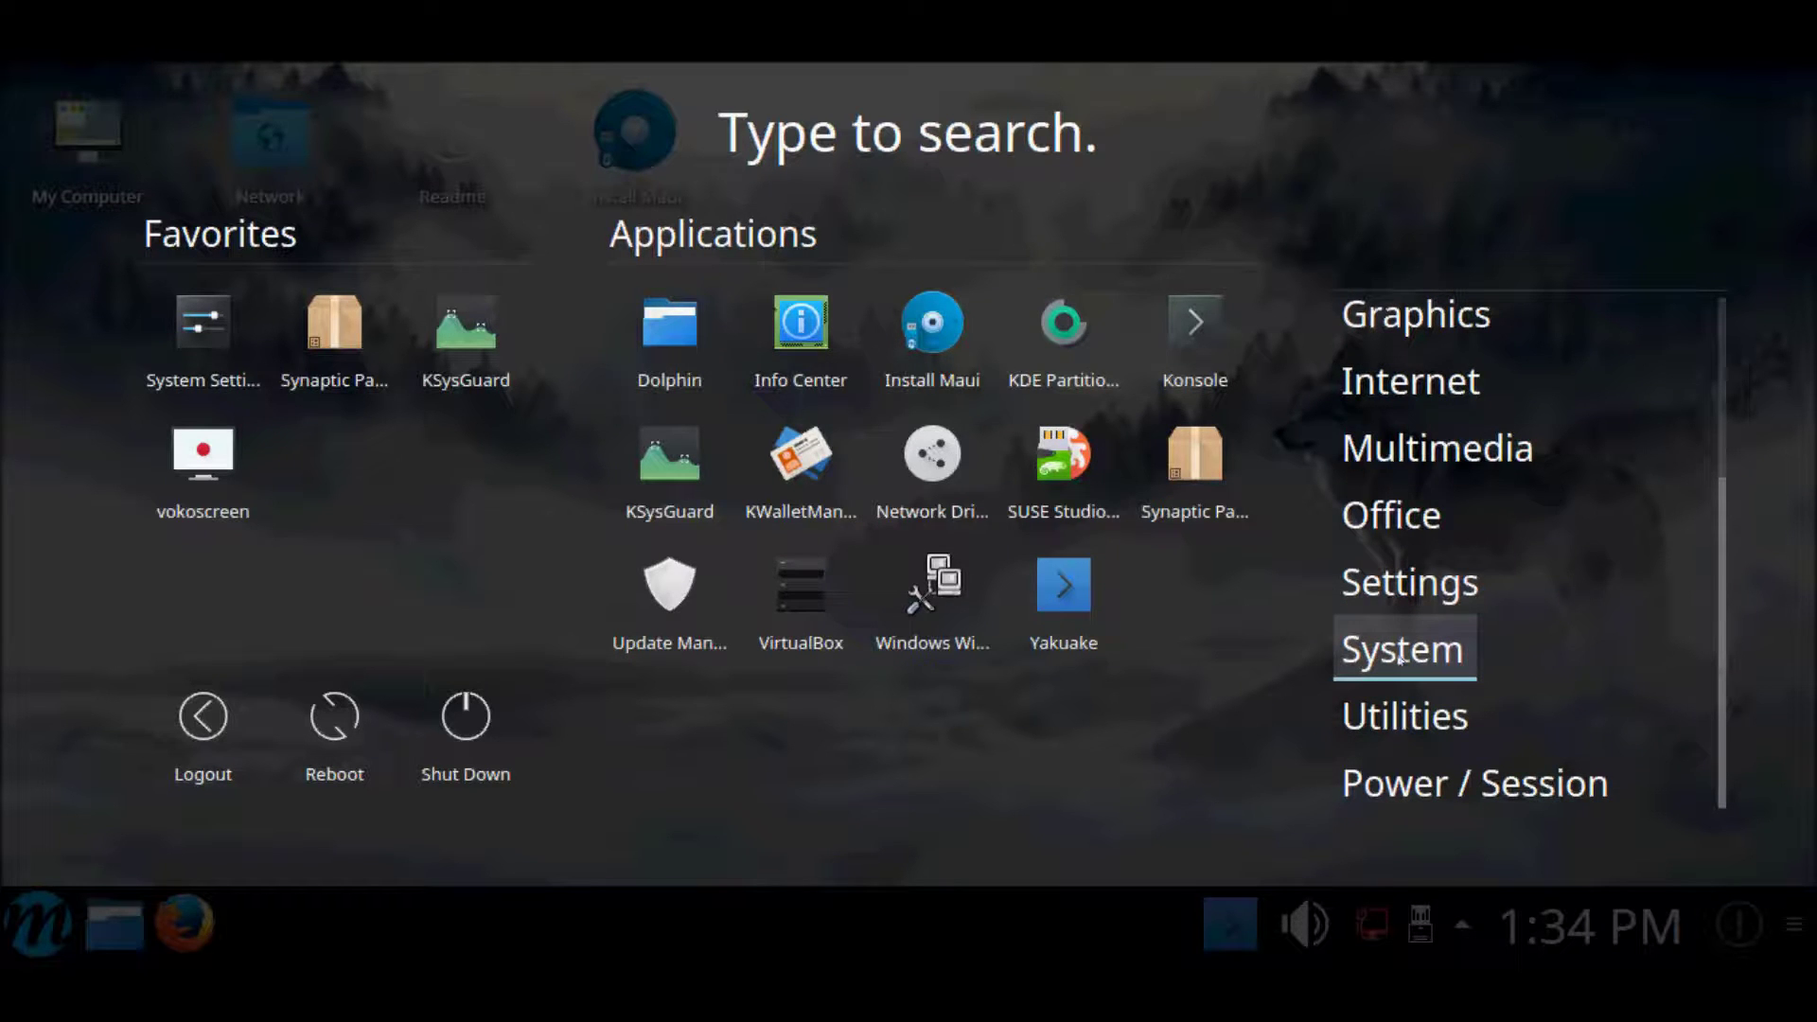
# Open Info Center, scroll About System down to Maui 2.1 "Blue Tang" 64-bit, then close it.
pyautogui.click(809, 325)
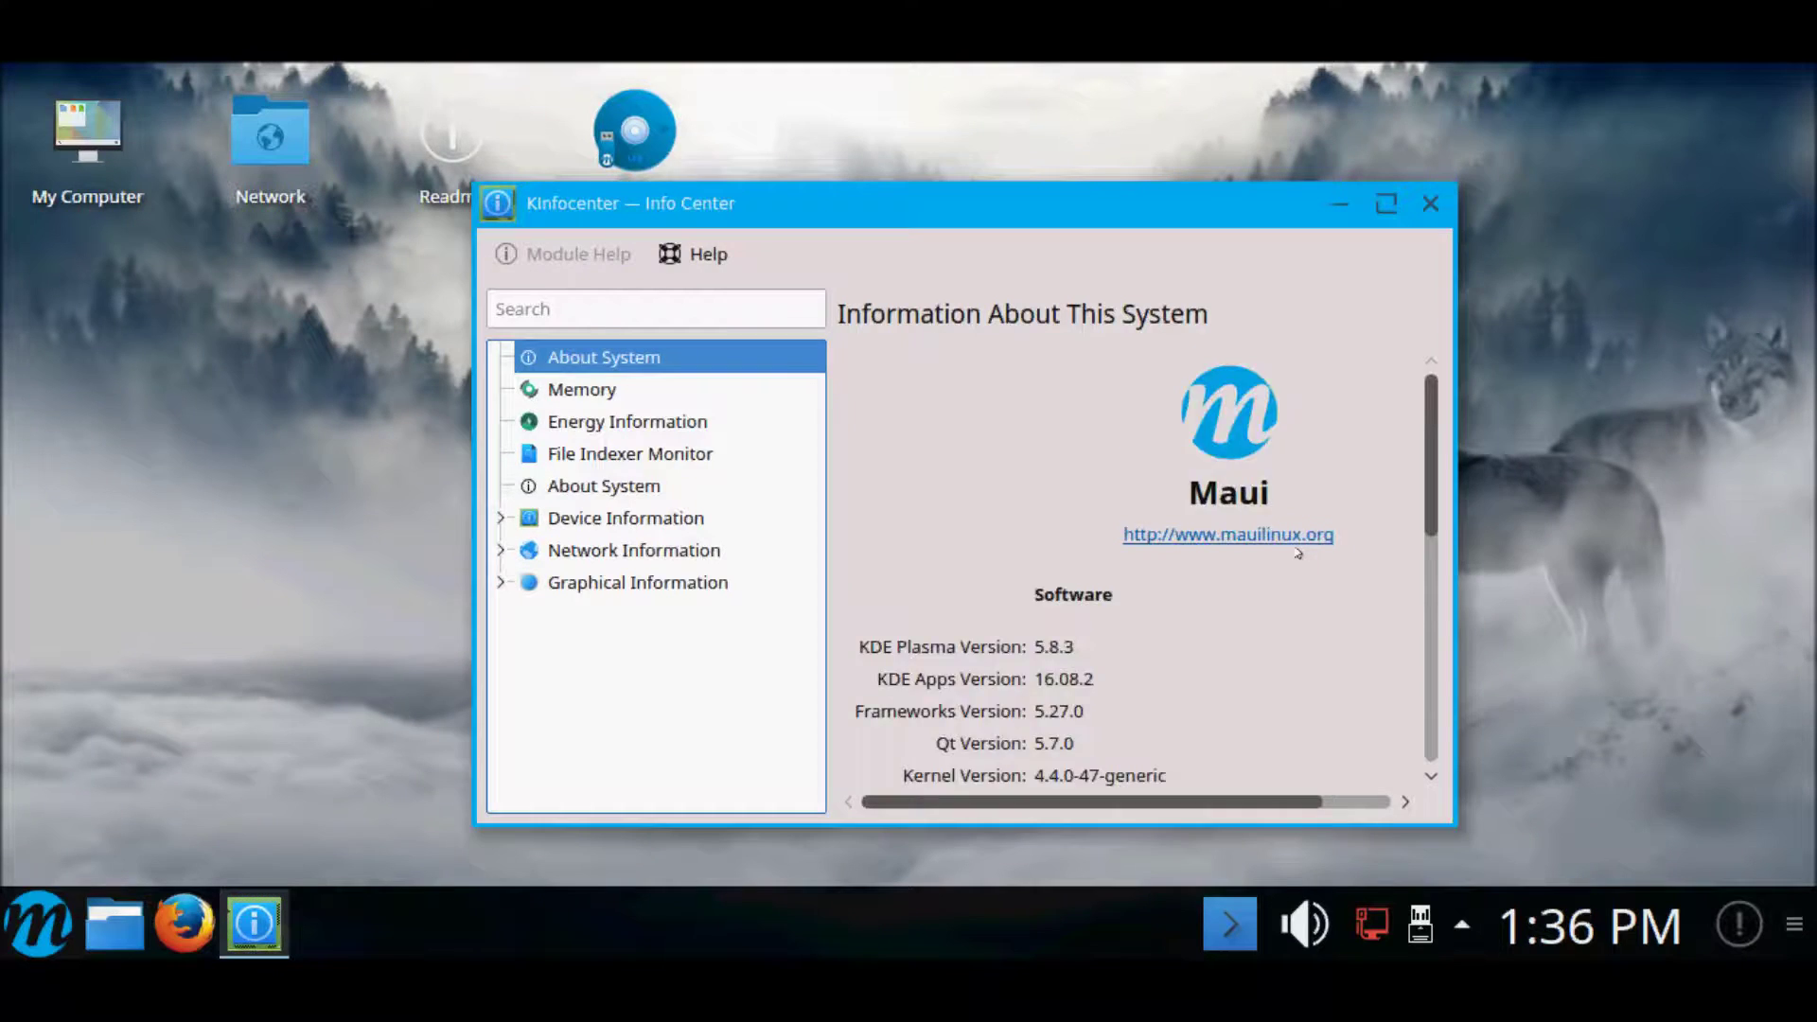
pyautogui.scroll(-3, 1298, 553)
pyautogui.scroll(-5, 1298, 553)
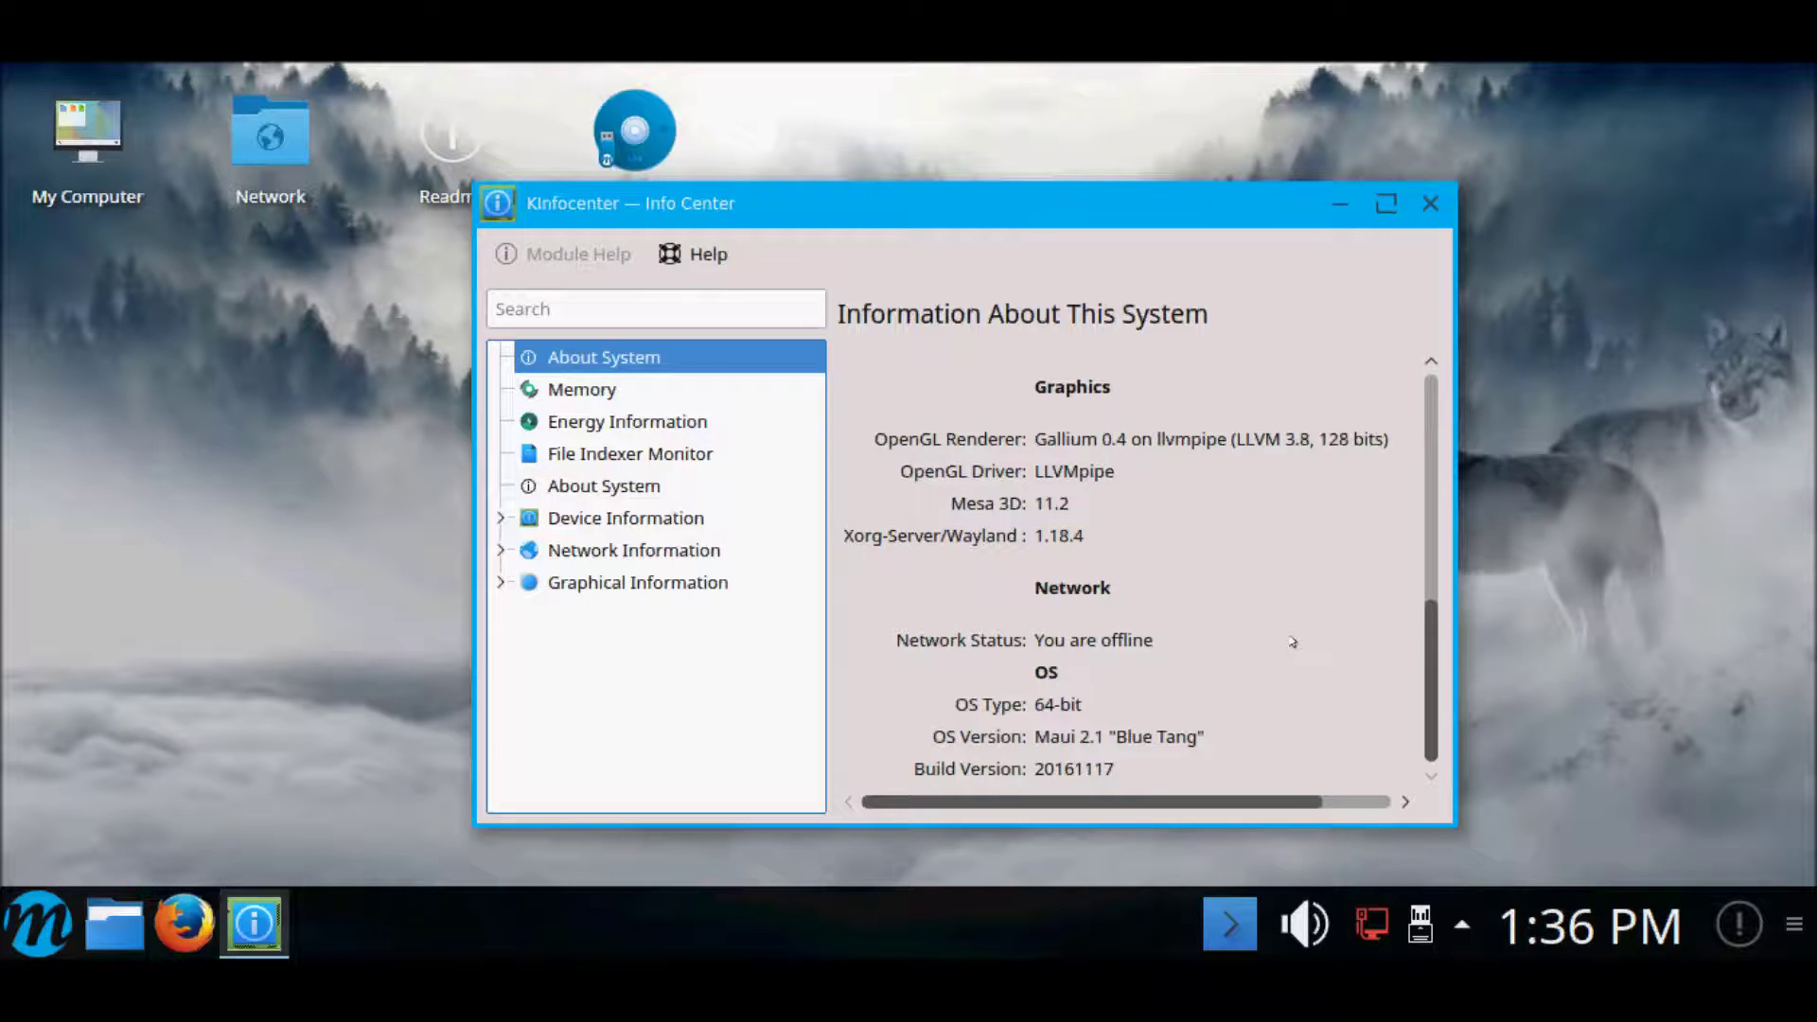
pyautogui.click(1430, 206)
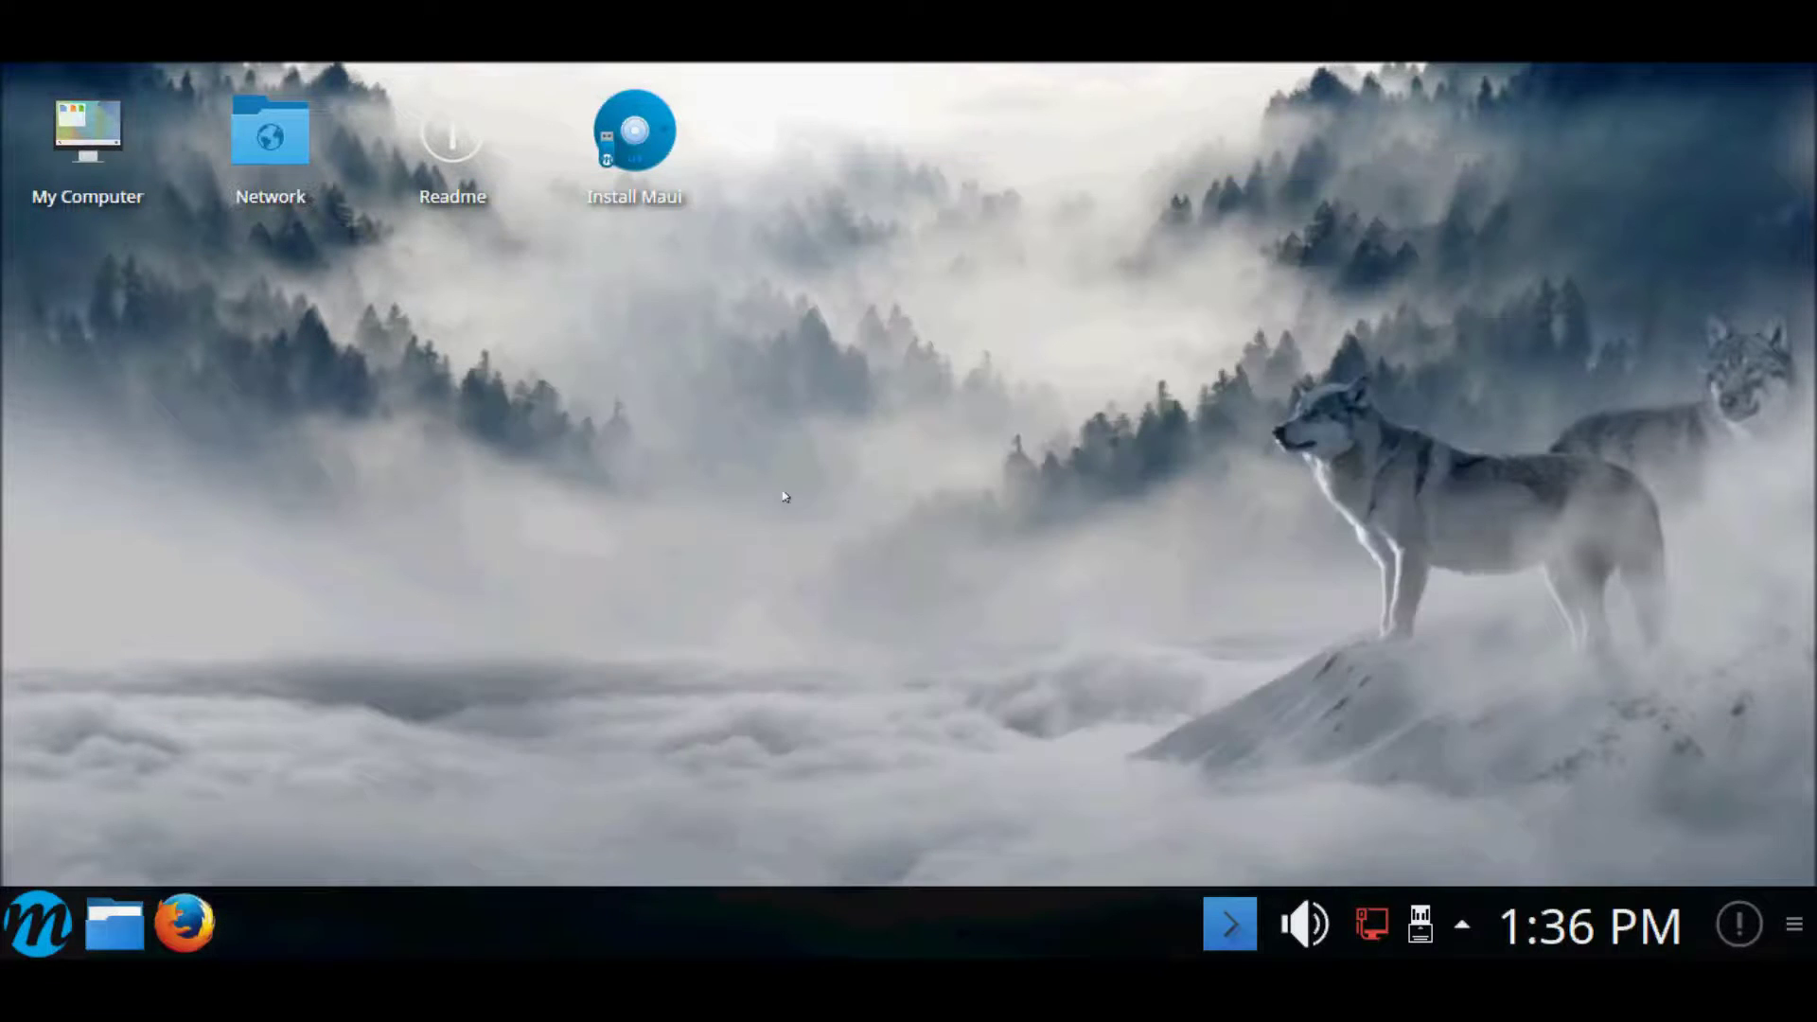
pyautogui.click(29, 915)
pyautogui.scroll(-4, 1514, 571)
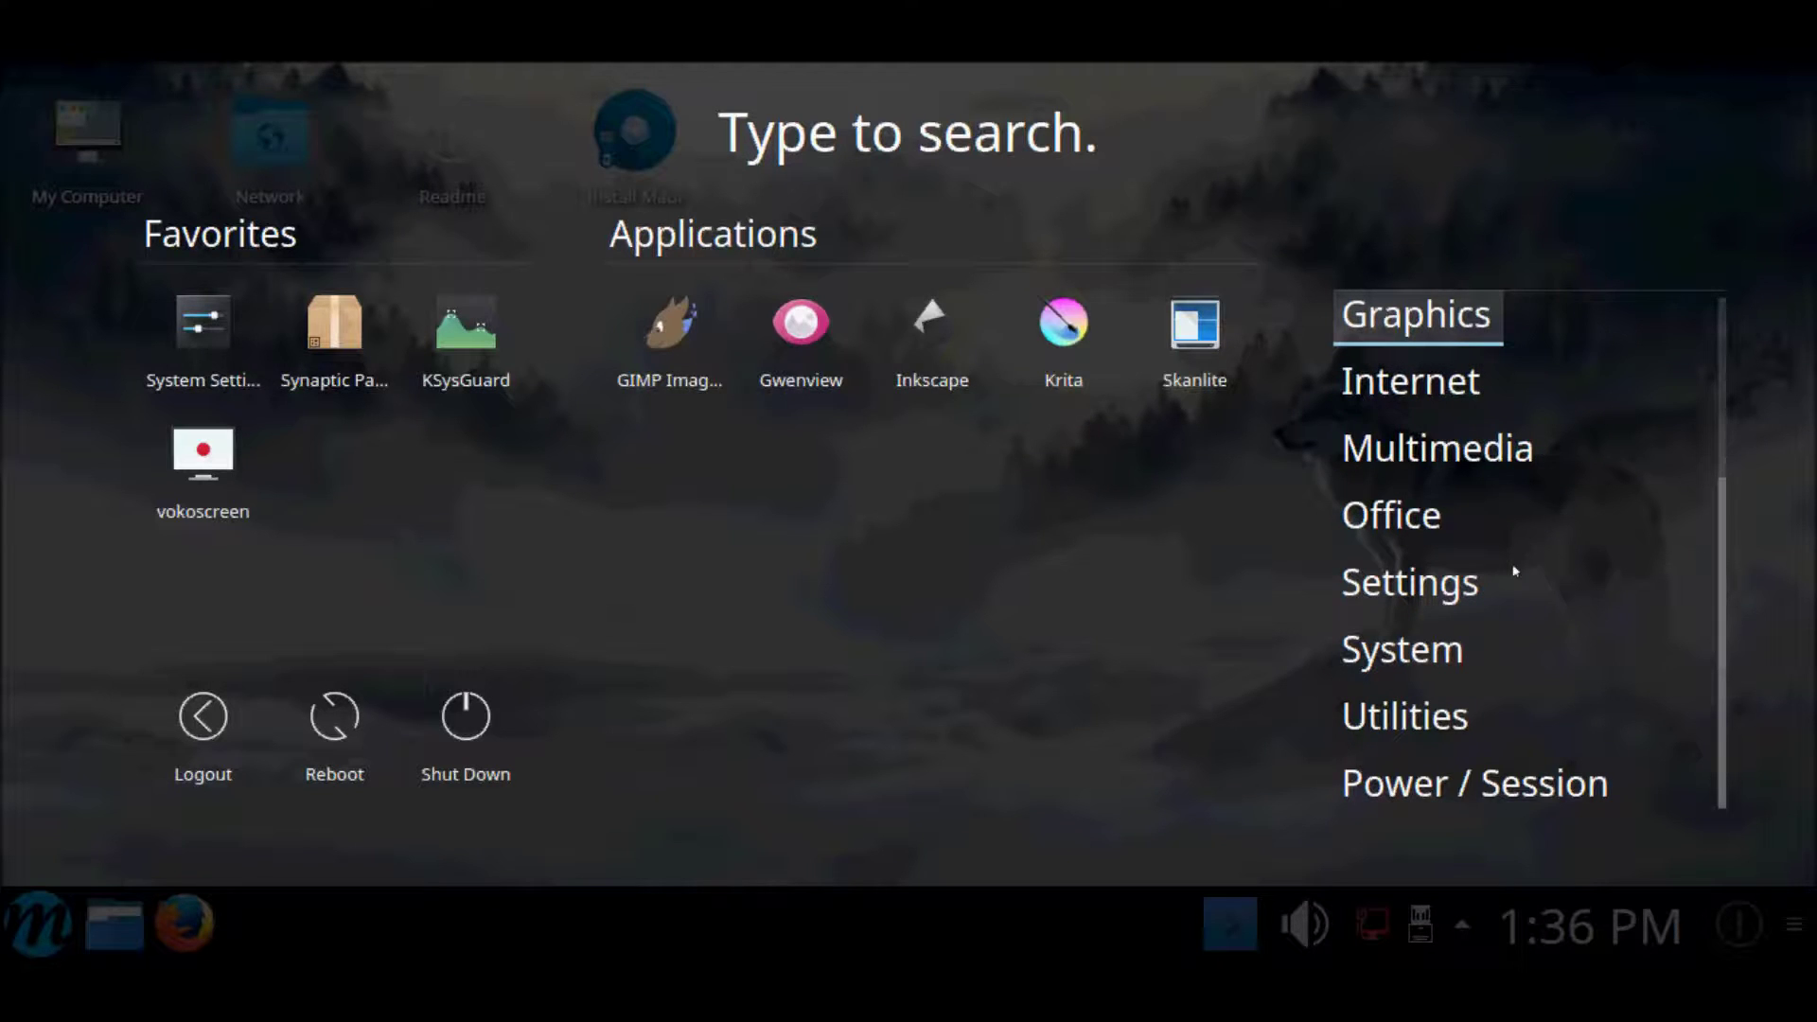
pyautogui.moveTo(1434, 649)
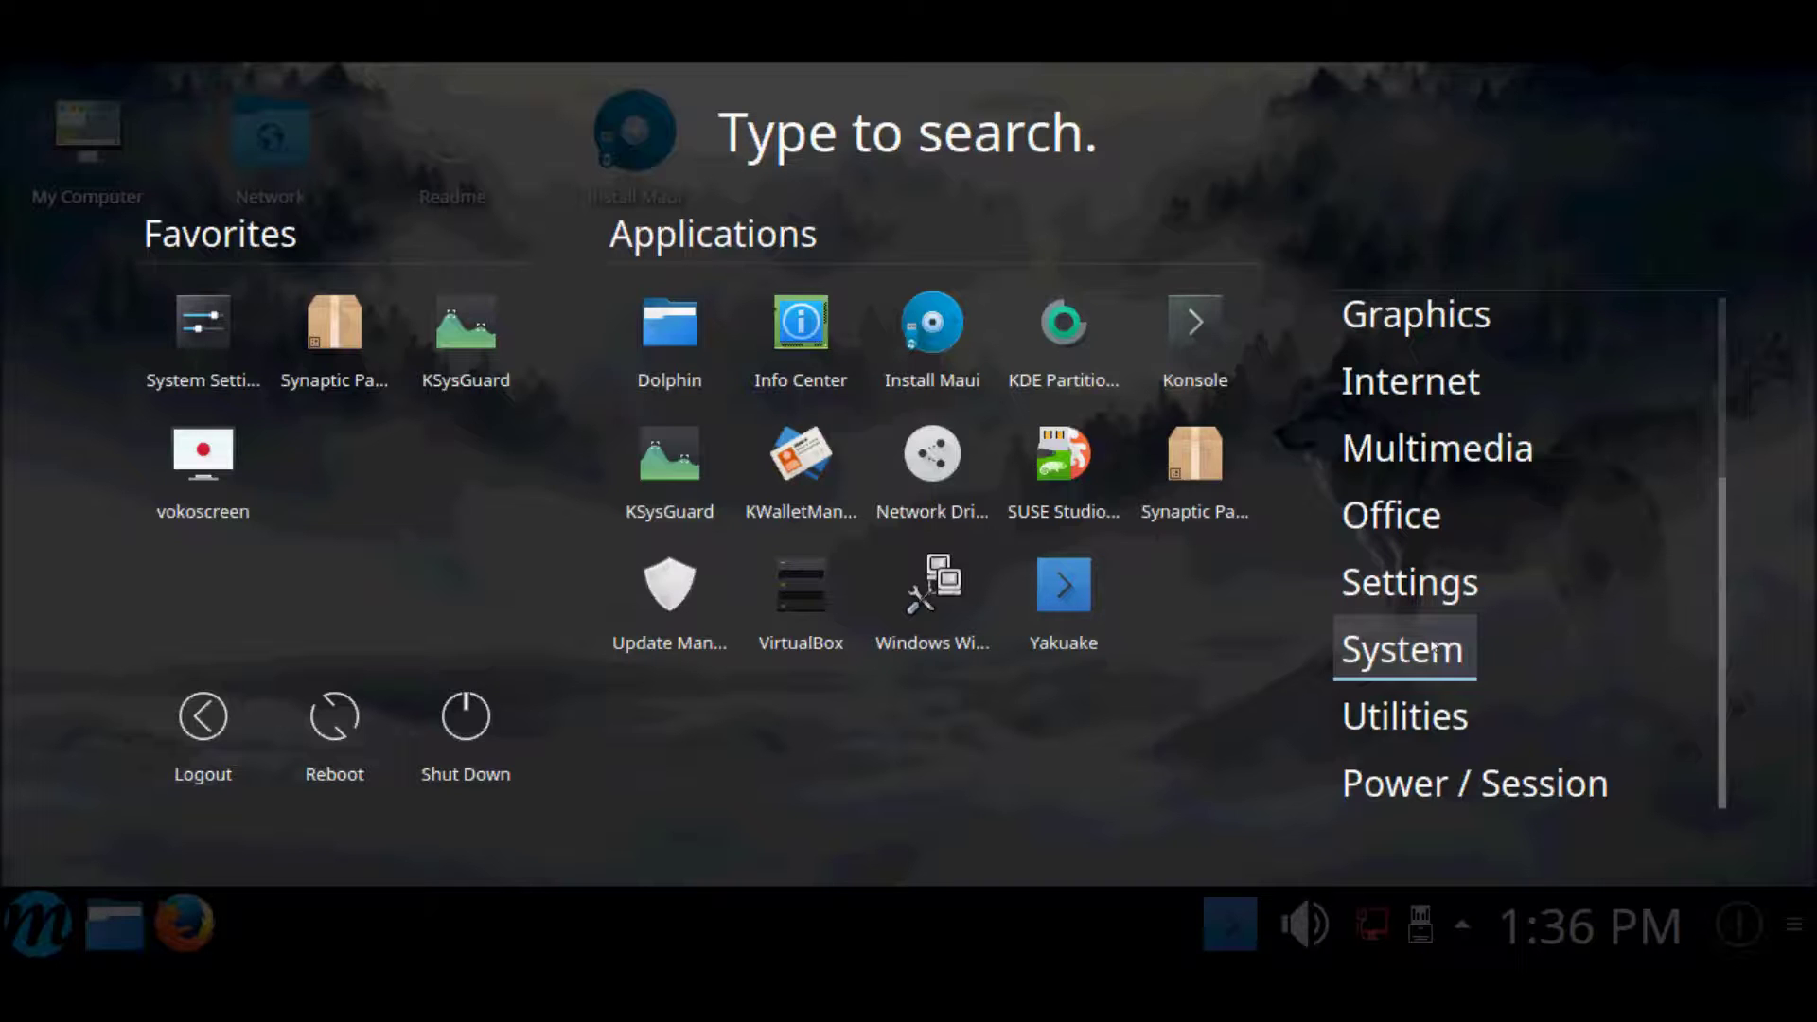
pyautogui.moveTo(1406, 708)
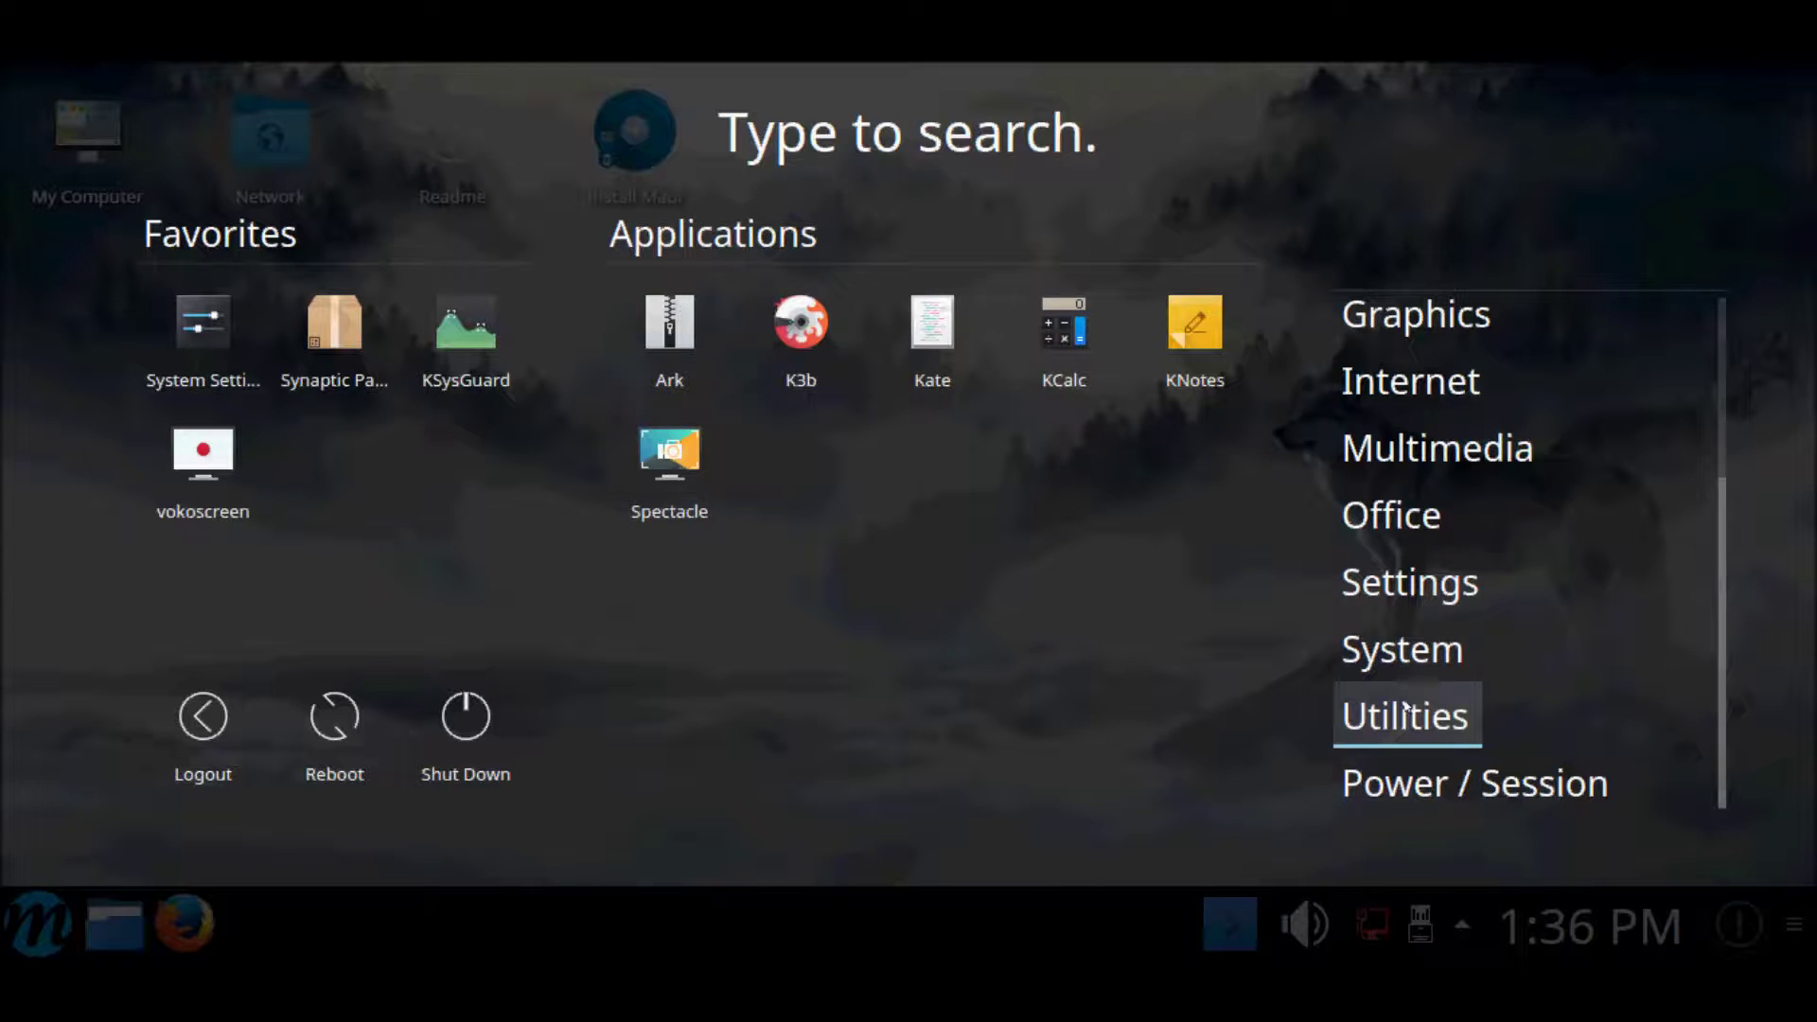
pyautogui.moveTo(1399, 788)
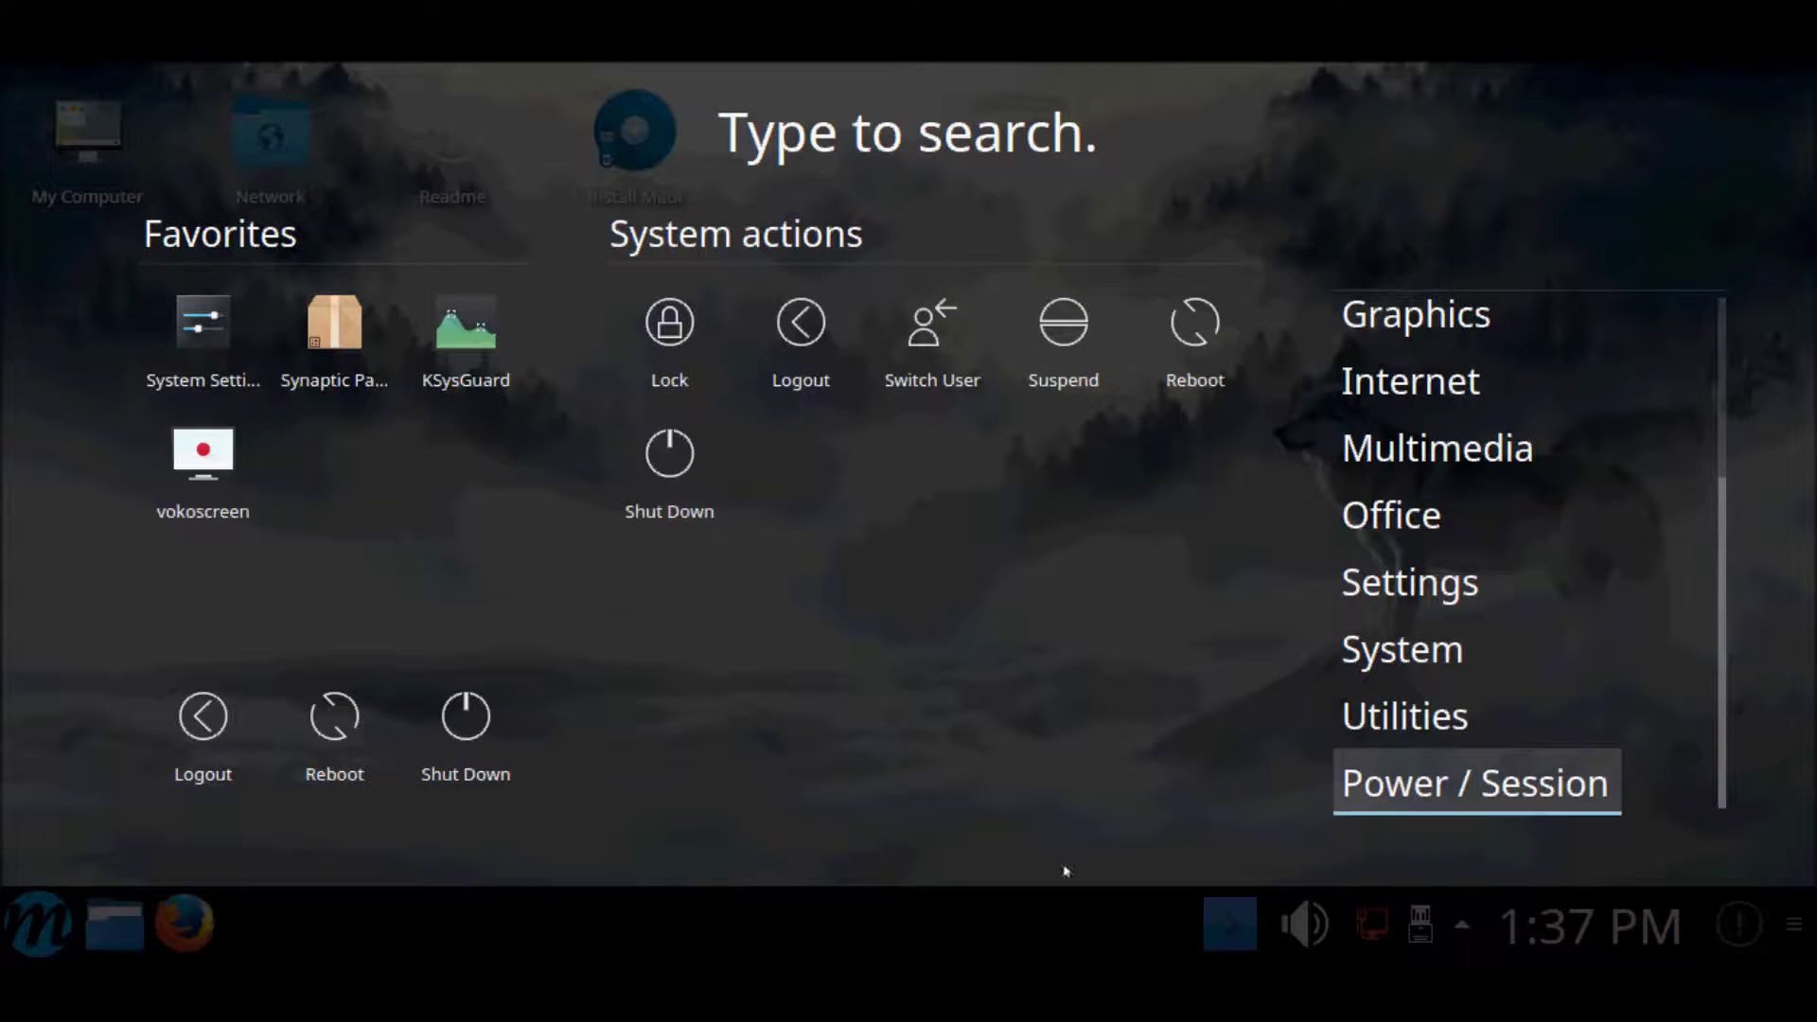
pyautogui.click(994, 870)
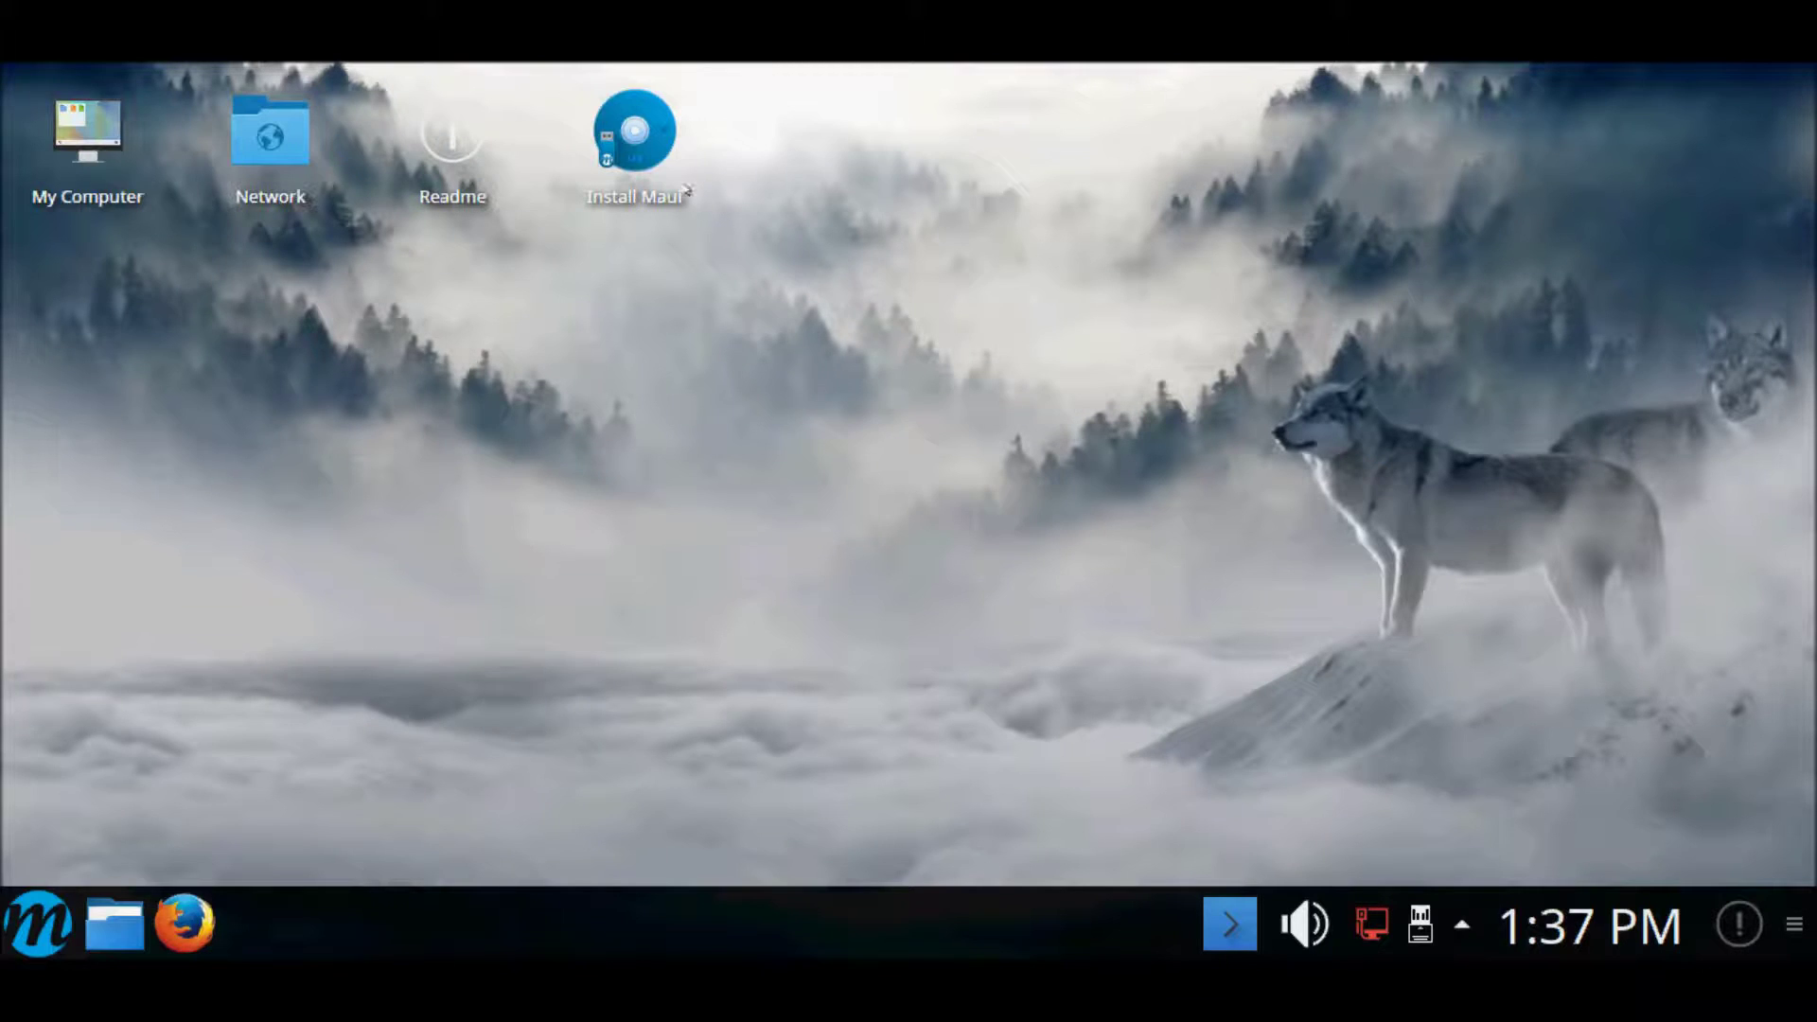
# Launch the Maui installer and accept English, the New York timezone and the English (US) keyboard.
pyautogui.click(638, 125)
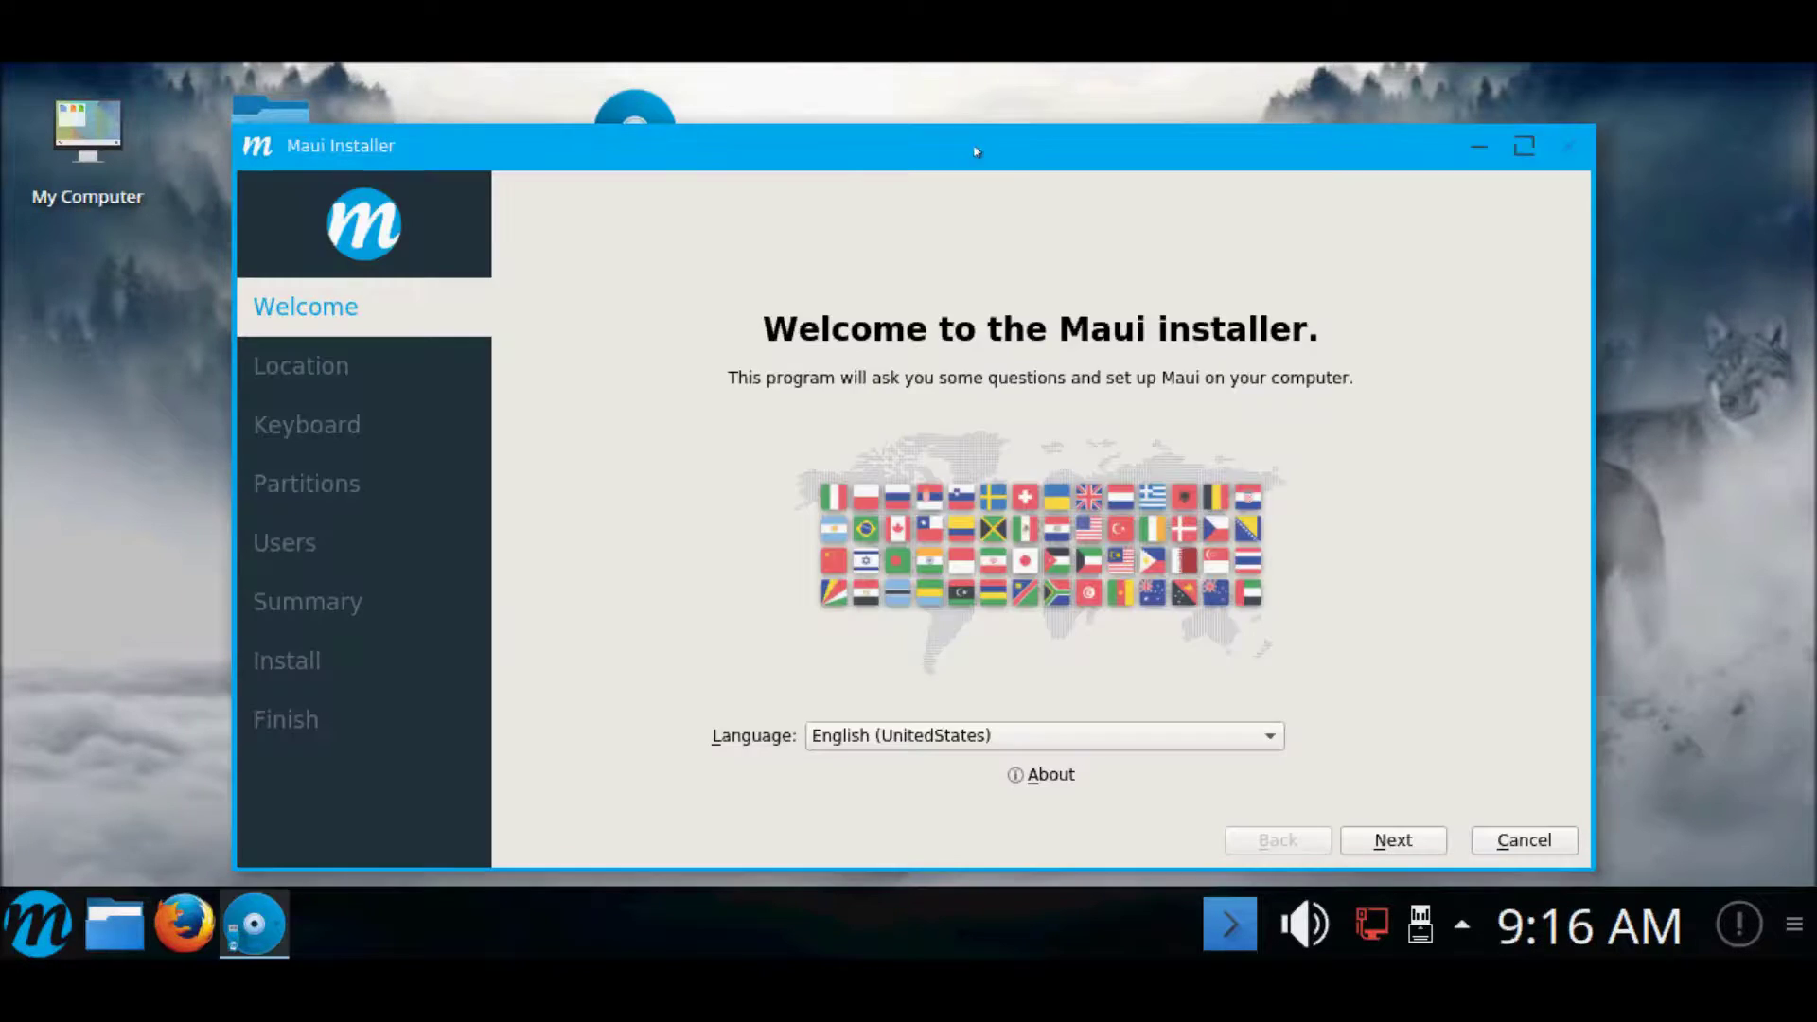
pyautogui.click(1393, 841)
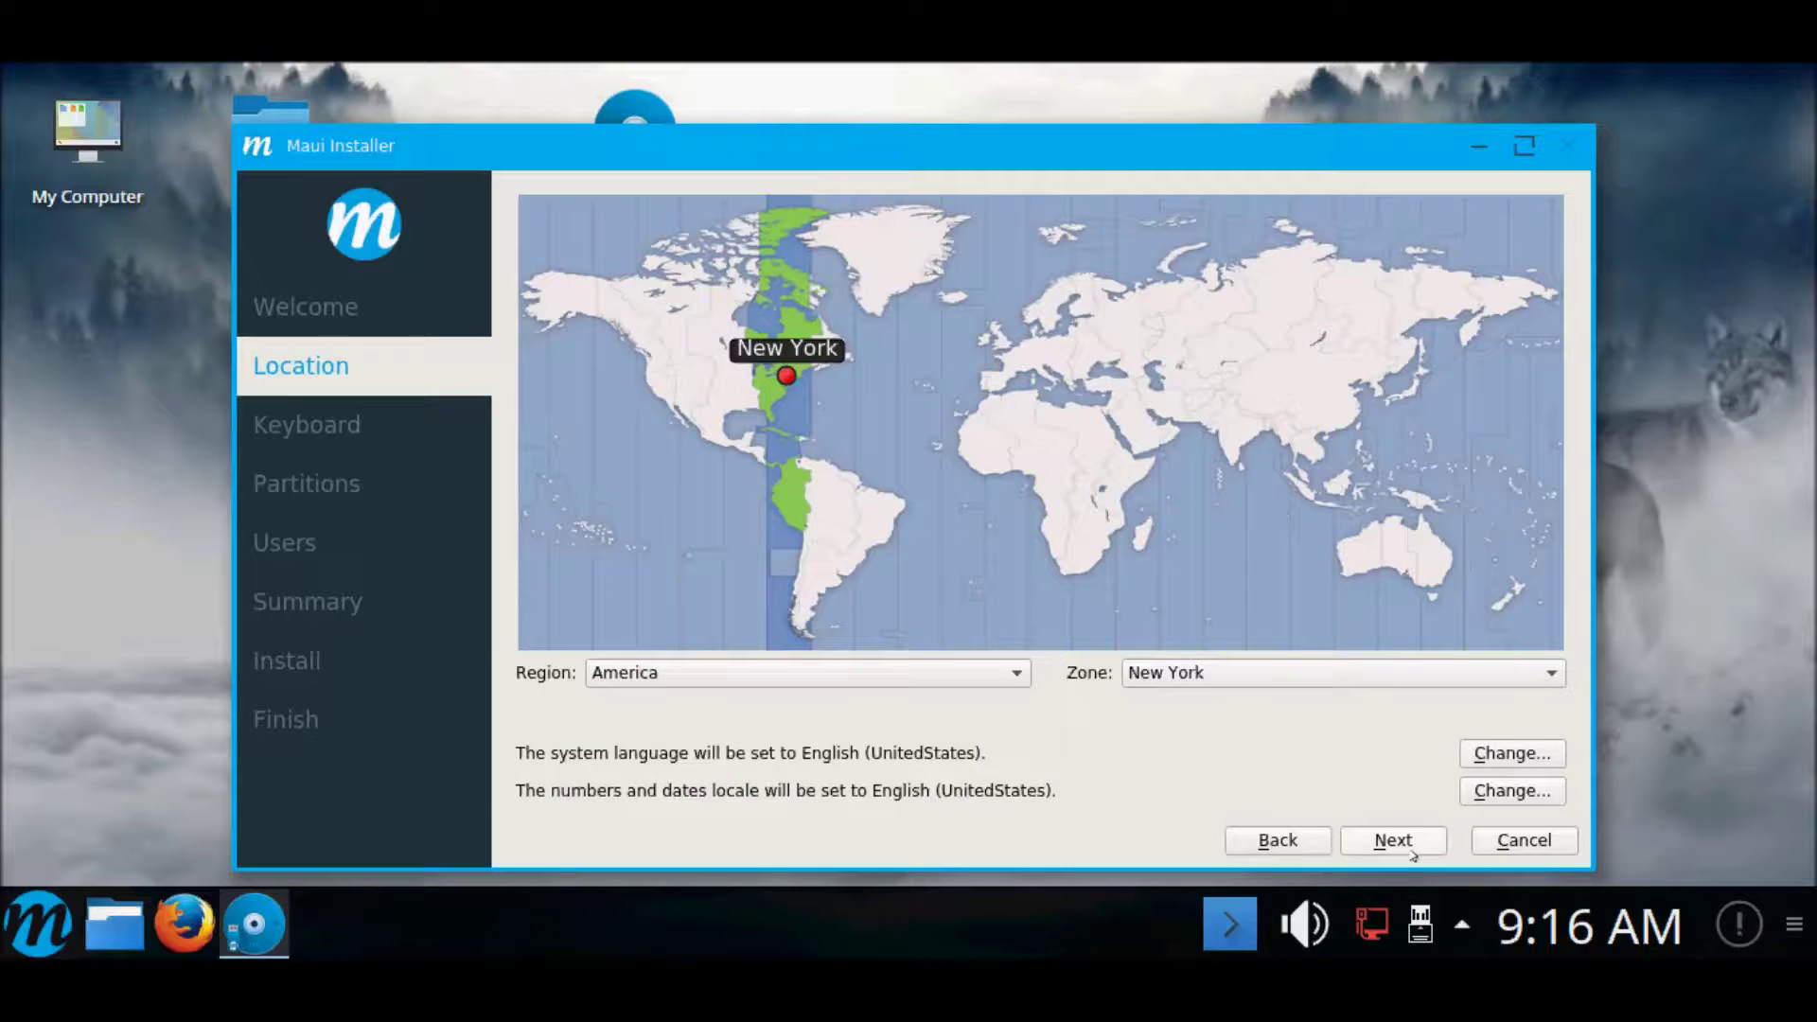
pyautogui.click(1413, 856)
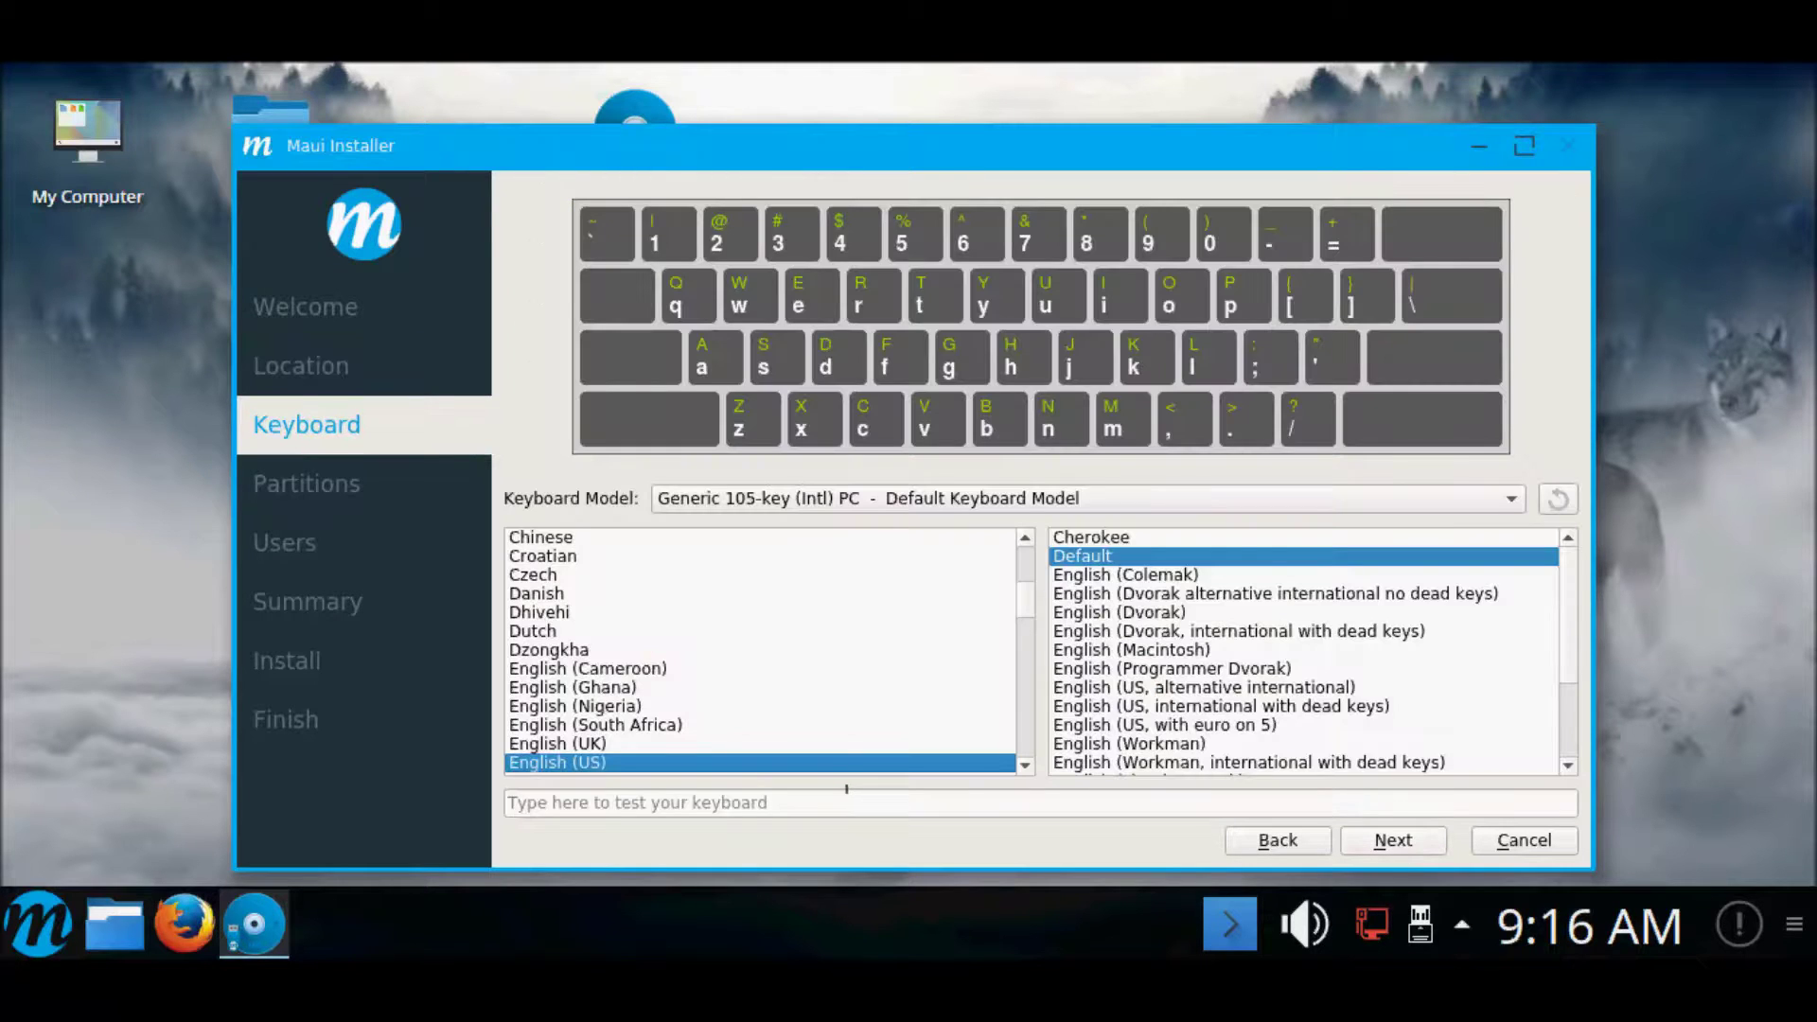
pyautogui.write('Daniel')
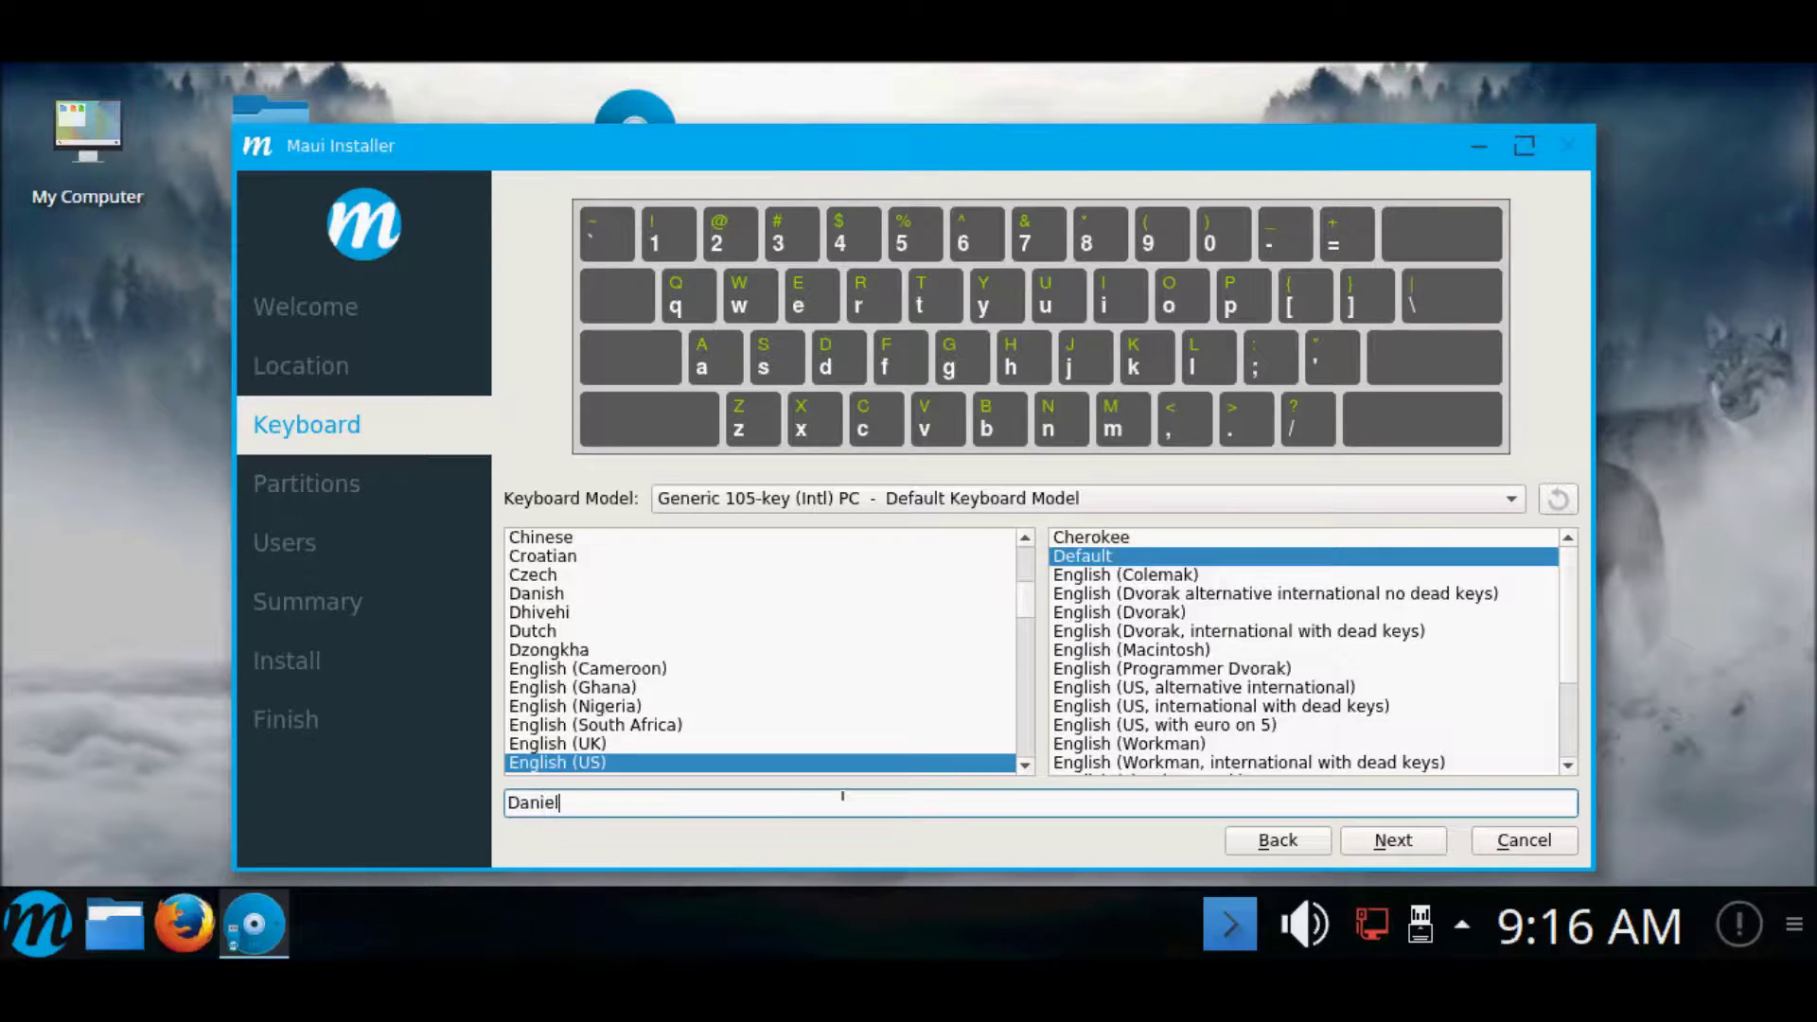
pyautogui.write('eBuda')
pyautogui.click(1381, 840)
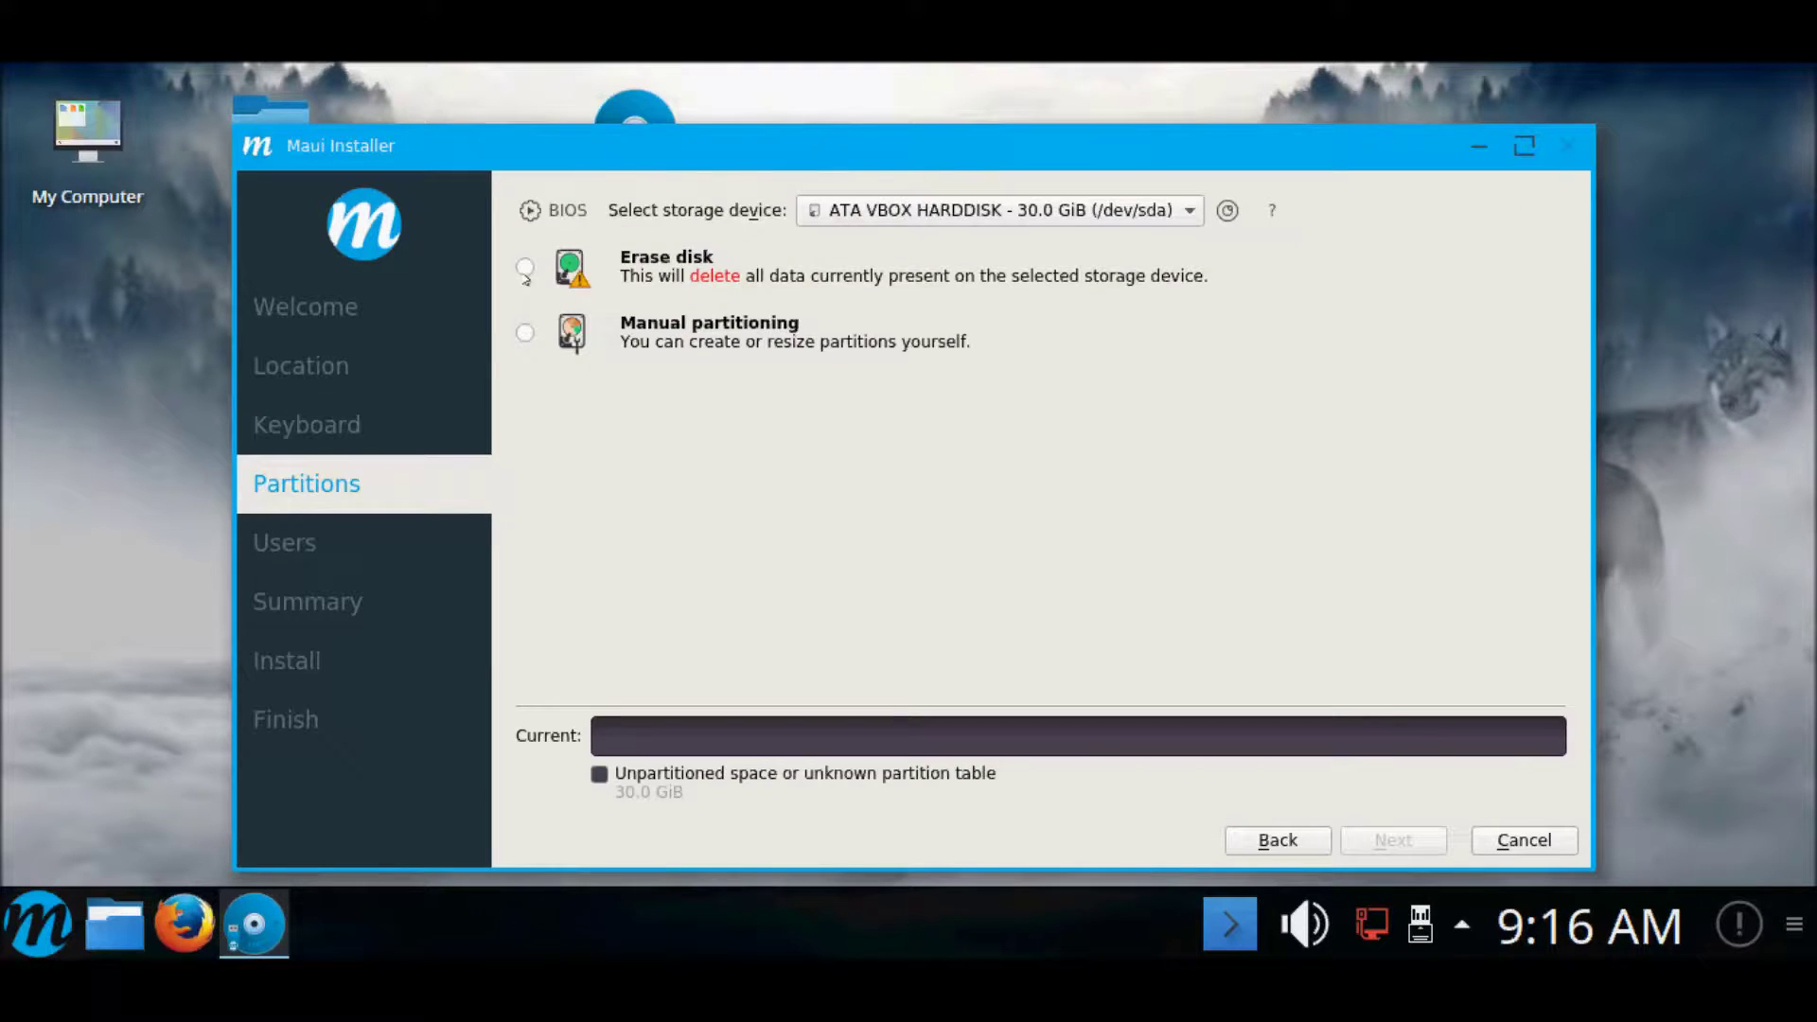
# Choose Erase disk and enter the user's full name on the Users page.
pyautogui.click(526, 268)
pyautogui.click(1391, 839)
pyautogui.write('DanieleBuda')
# Enter and confirm the account password, then review the Summary and start installing Maui.
pyautogui.press('Tab')
pyautogui.press('Tab')
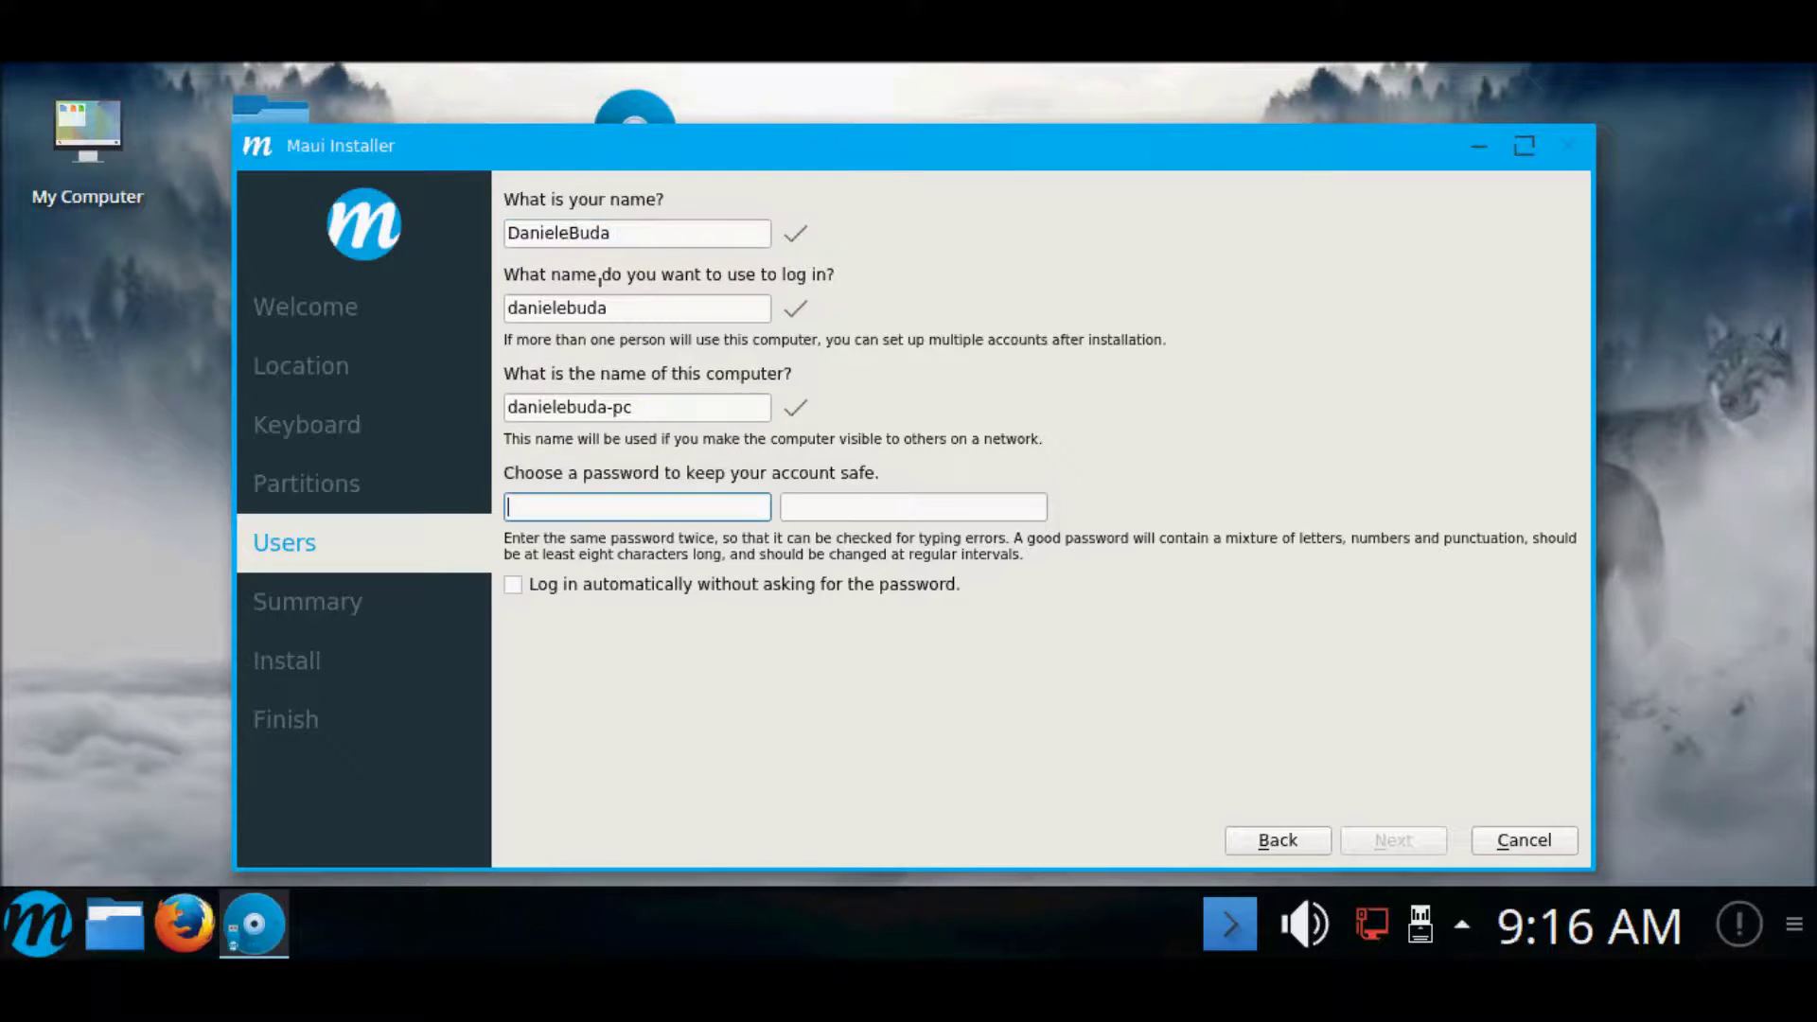
pyautogui.write('*********')
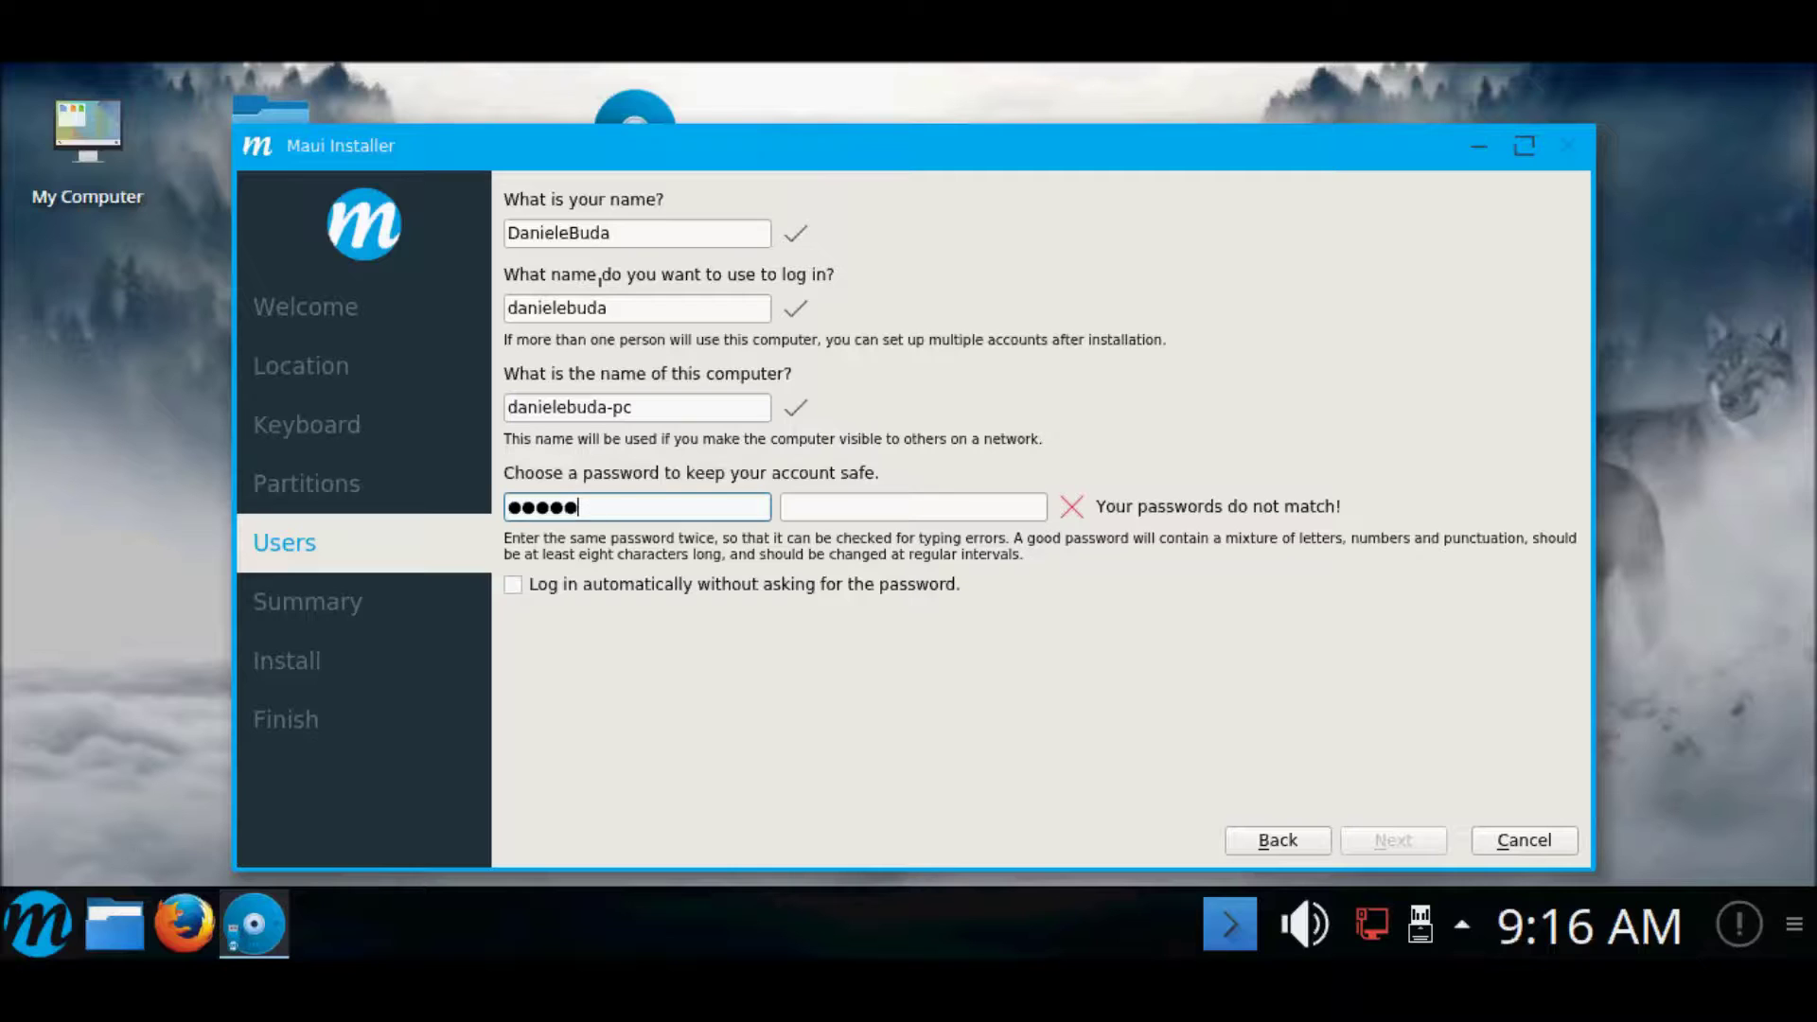
pyautogui.write('*')
pyautogui.press('Tab')
pyautogui.write('****')
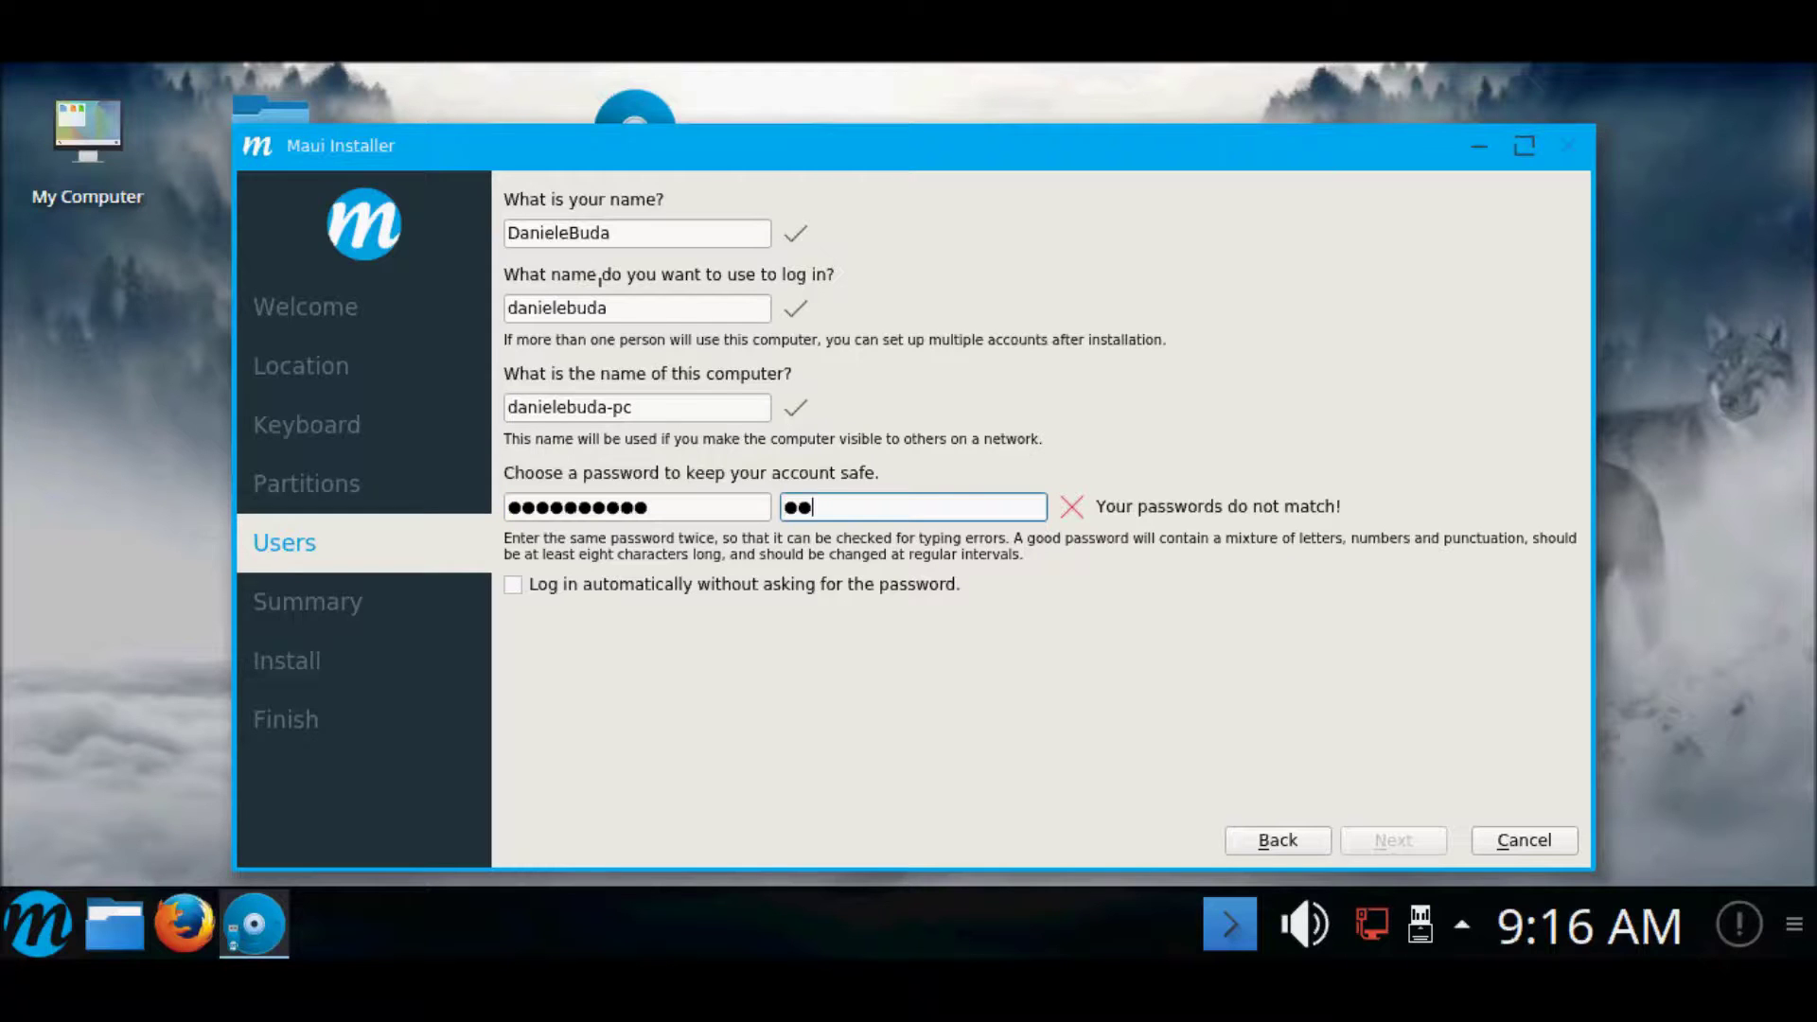
pyautogui.write('******')
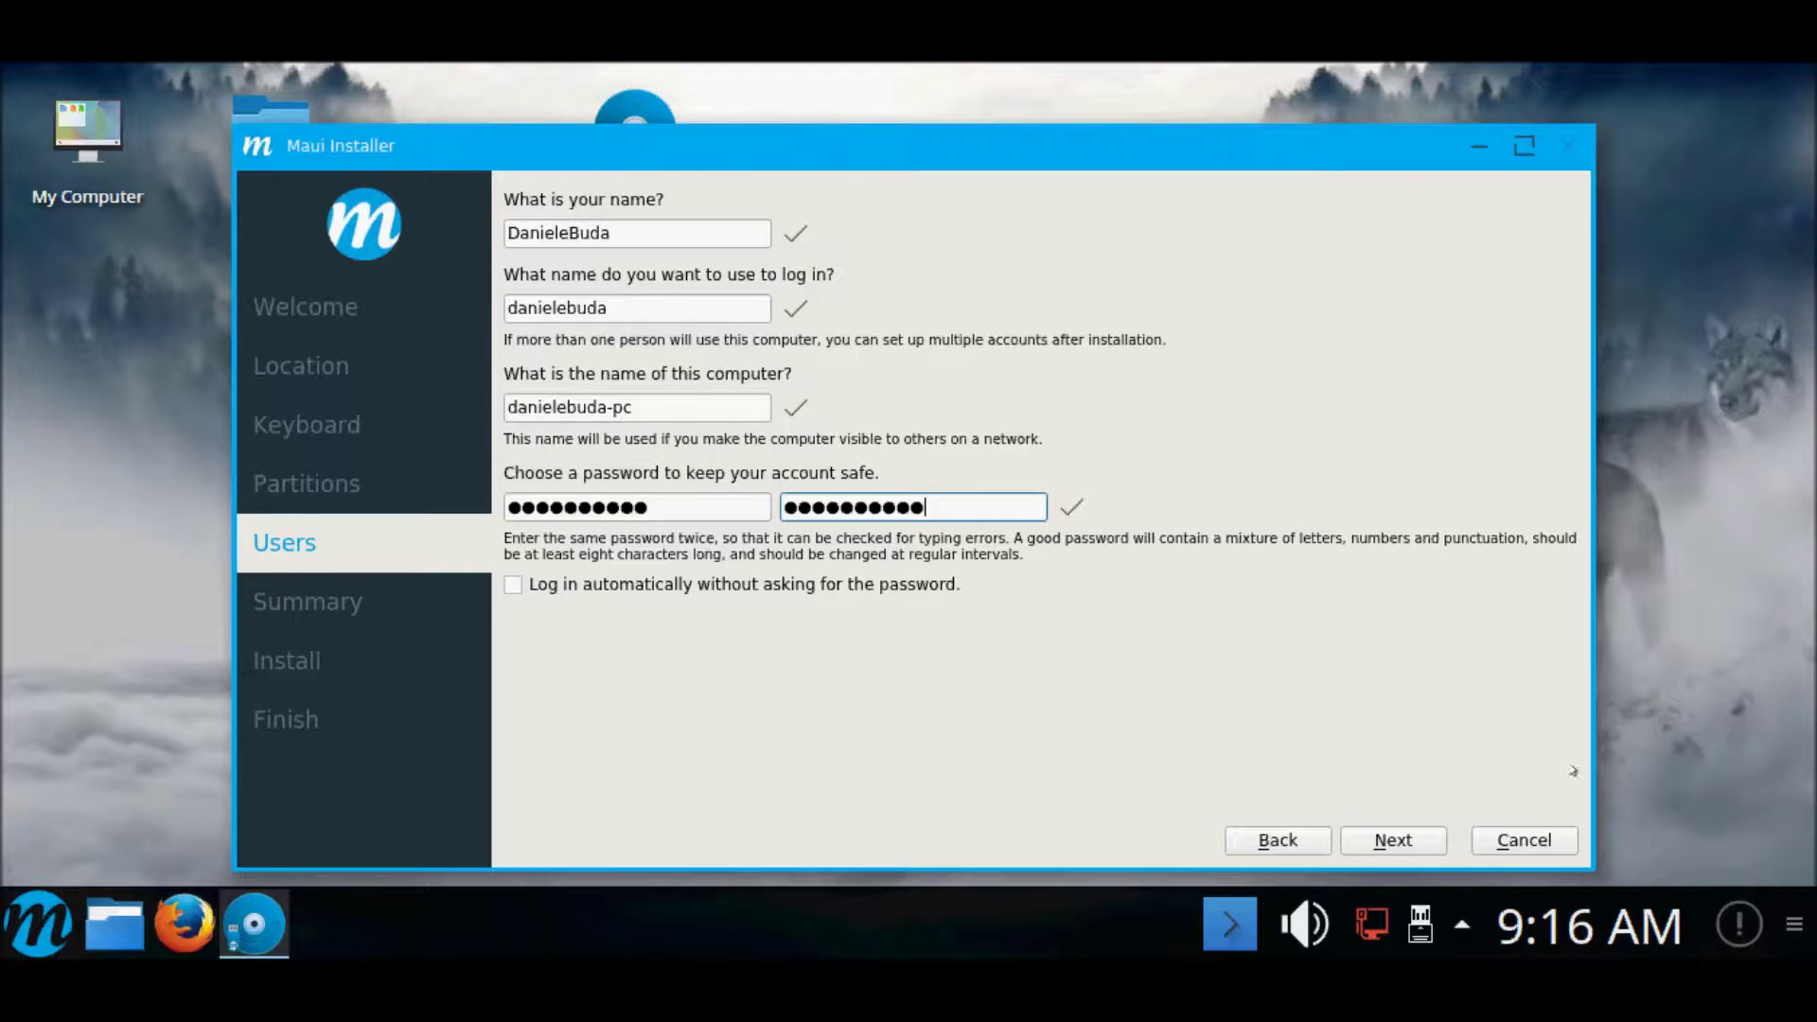
pyautogui.click(1436, 841)
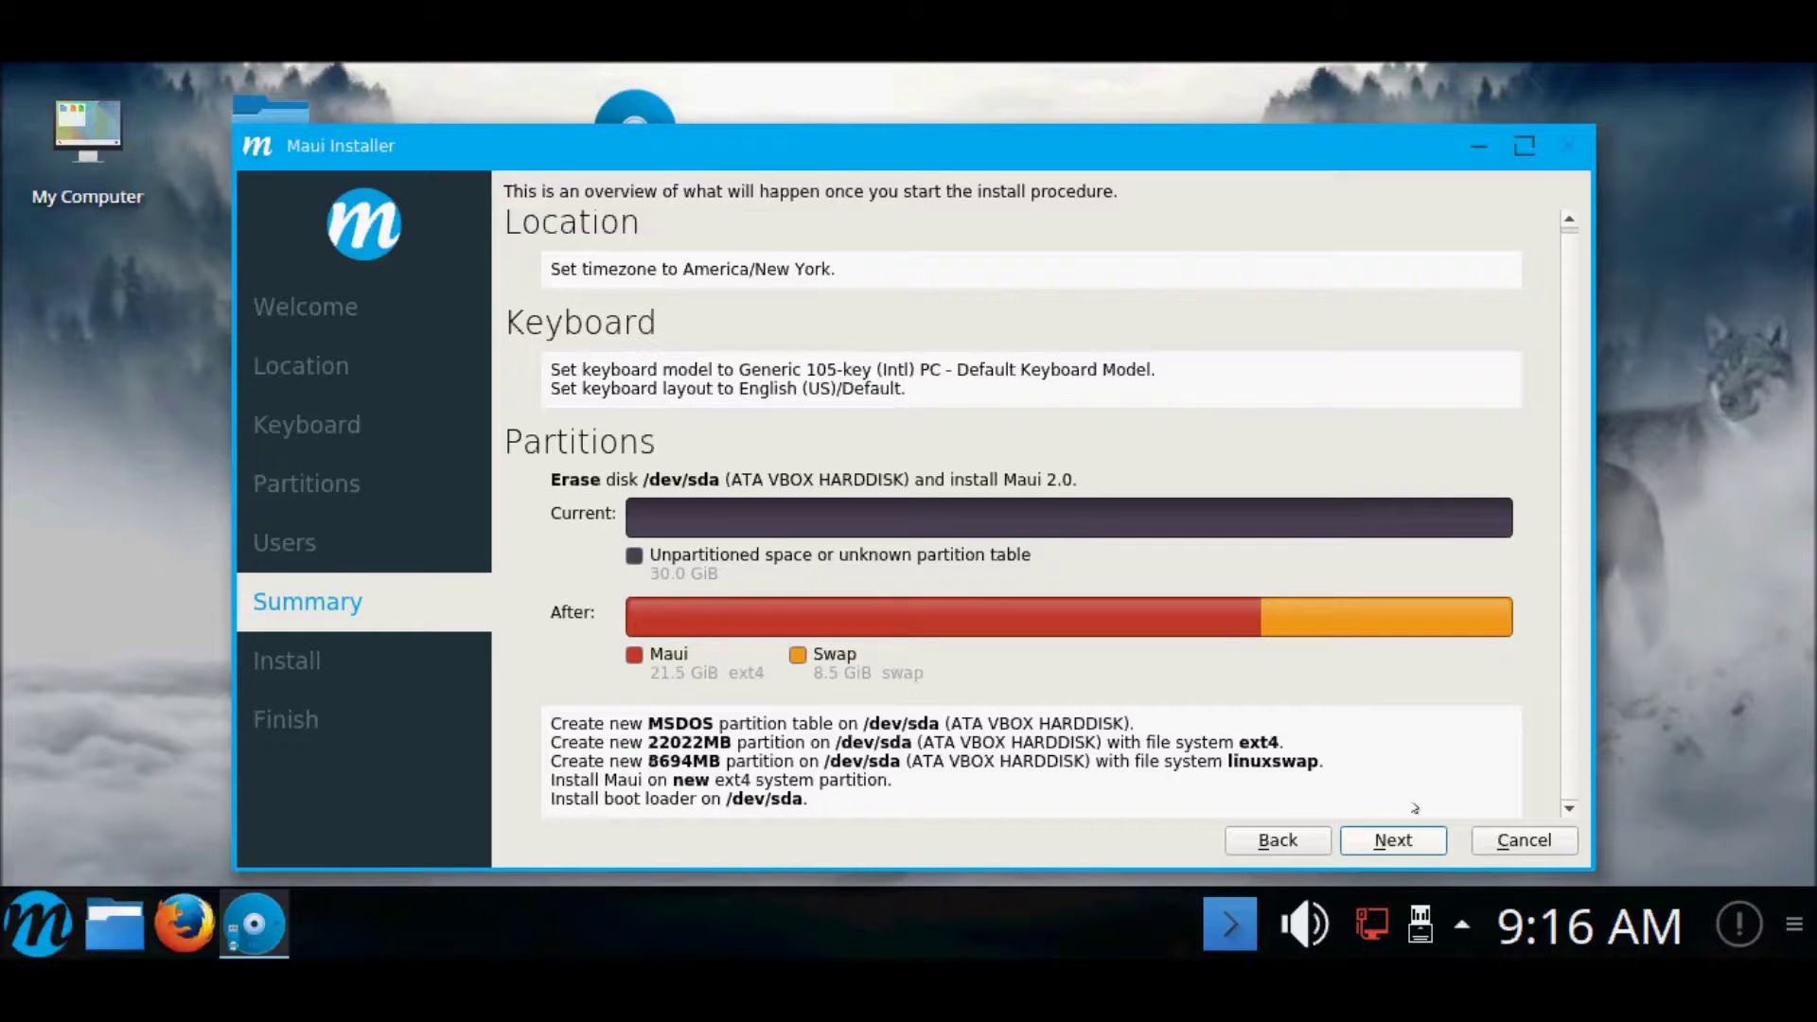
pyautogui.press('Return')
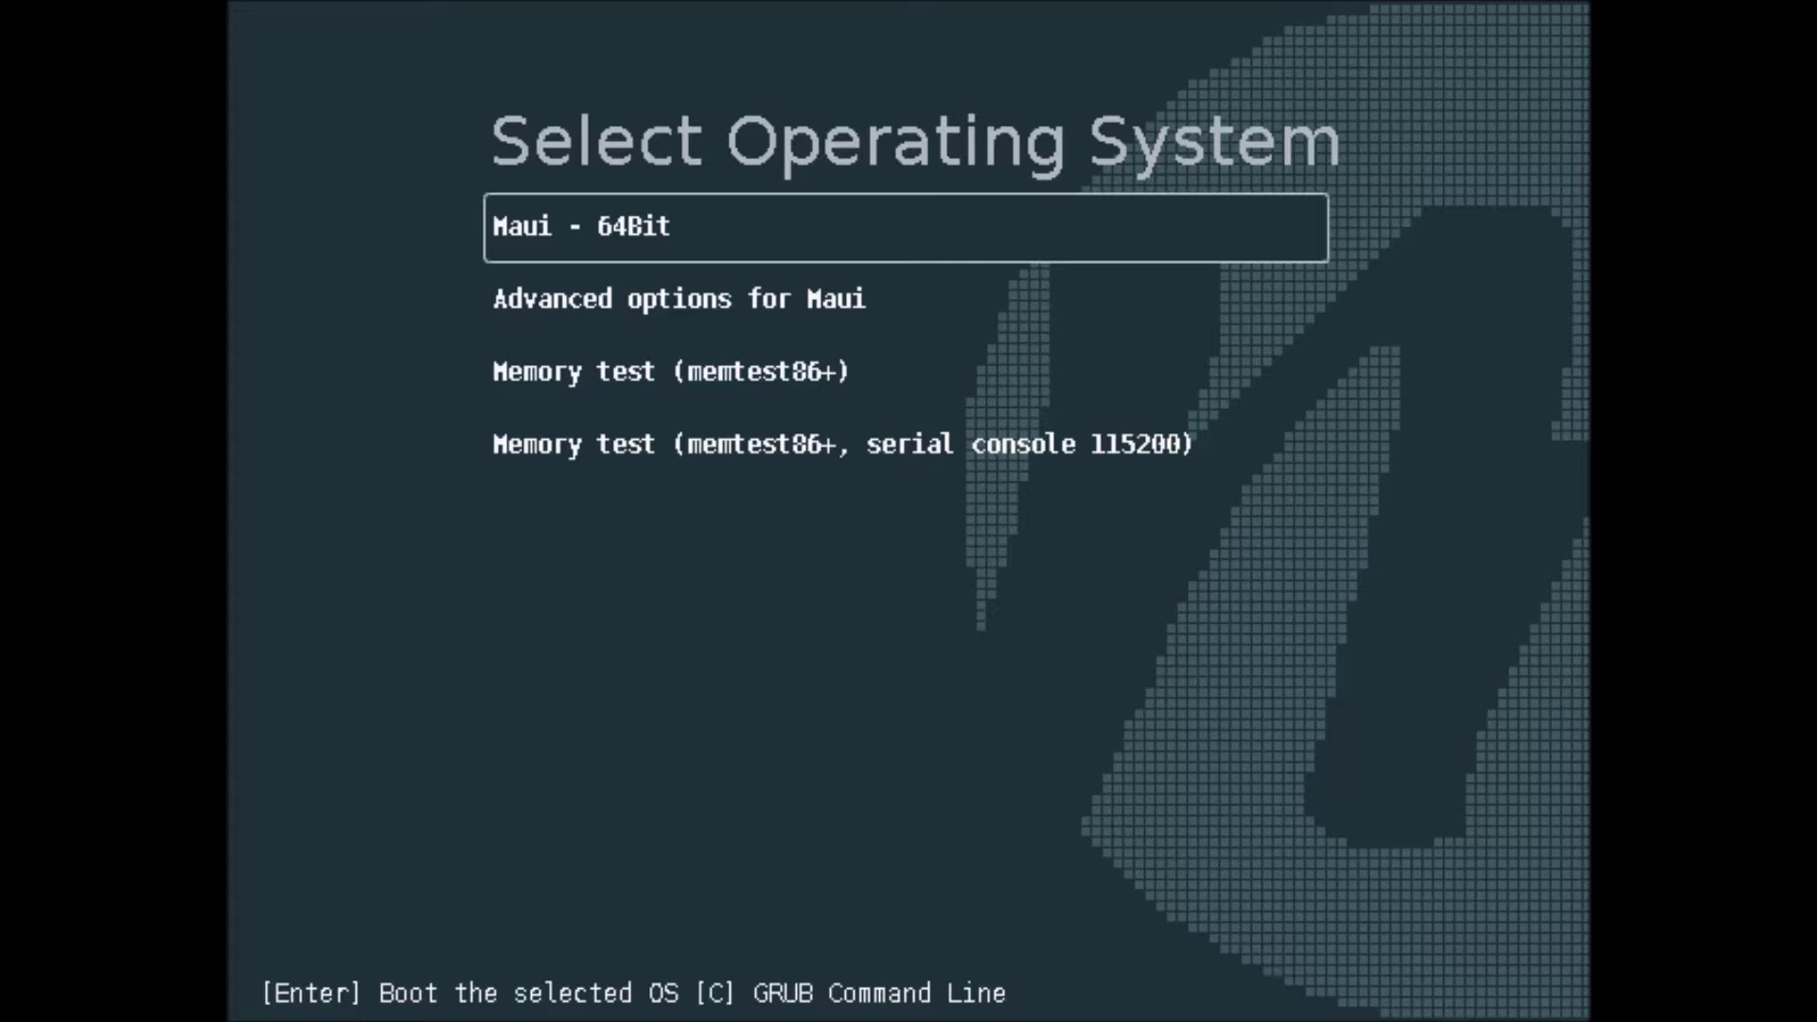
# Look over the Advanced options and memtest86+ entries, then boot the Maui - 64Bit entry.
pyautogui.press('Down')
pyautogui.press('Down')
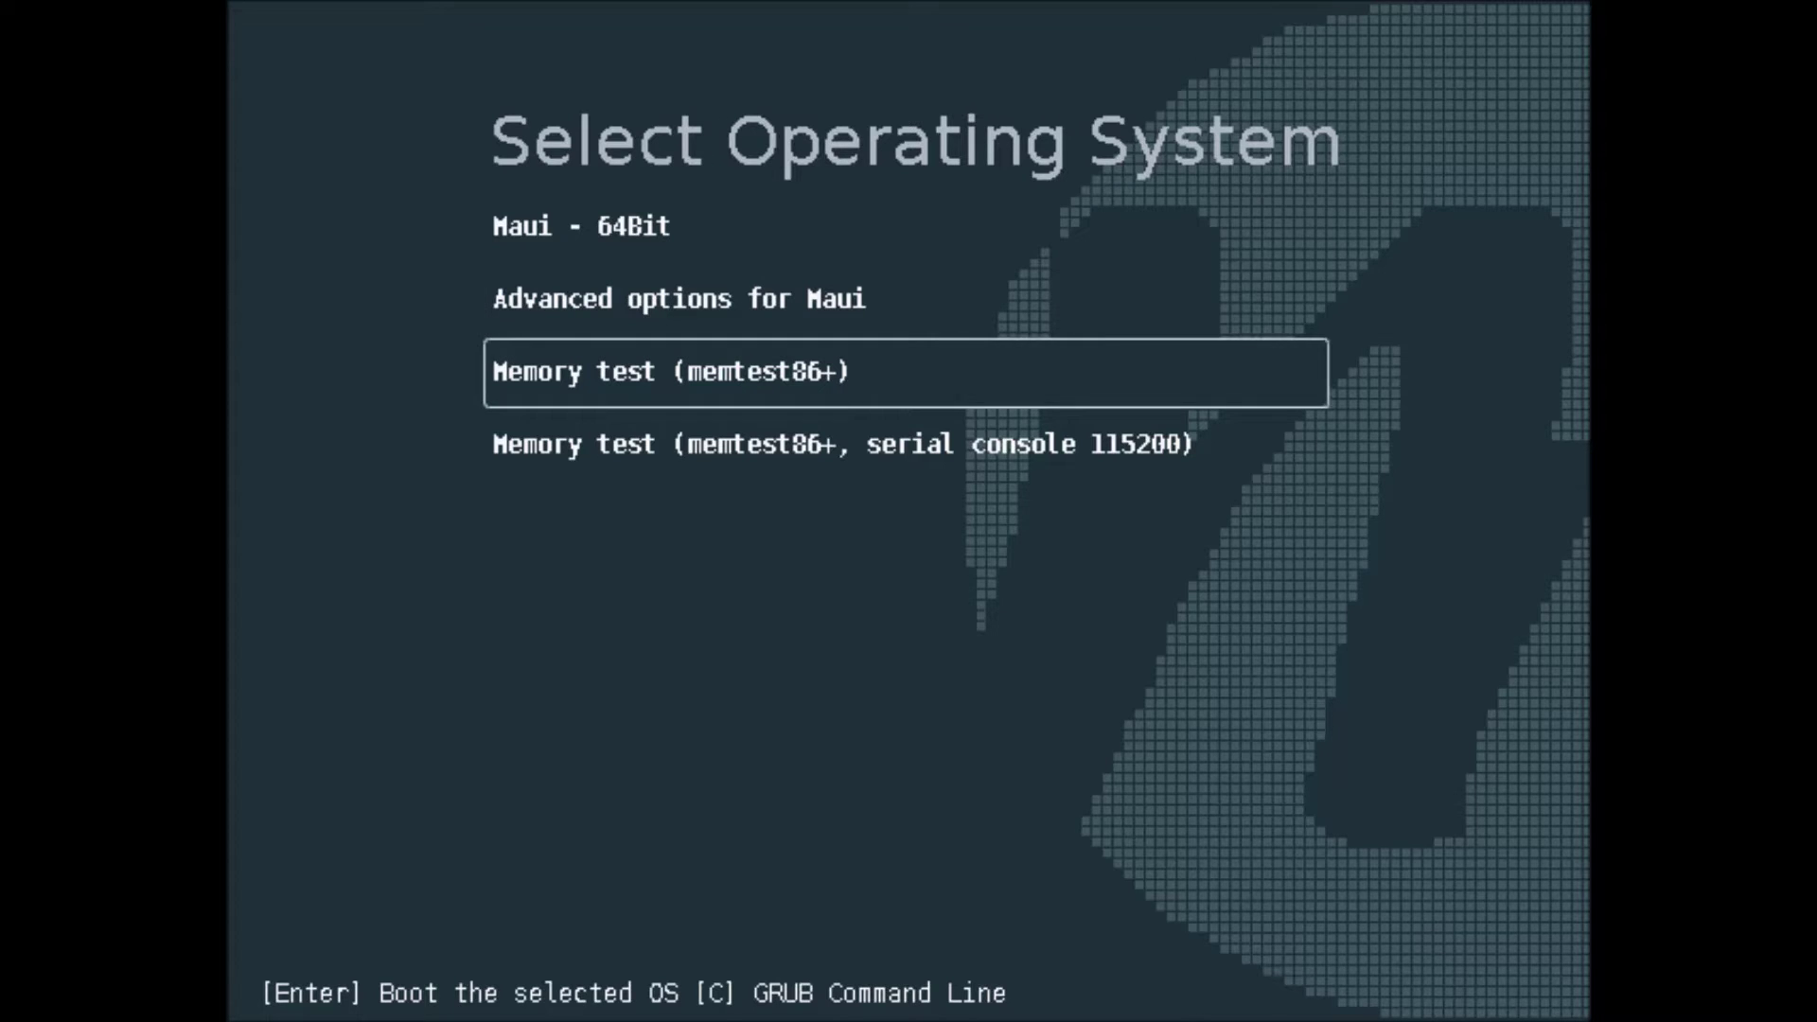
pyautogui.press('Down')
pyautogui.press('Up')
pyautogui.press('Up')
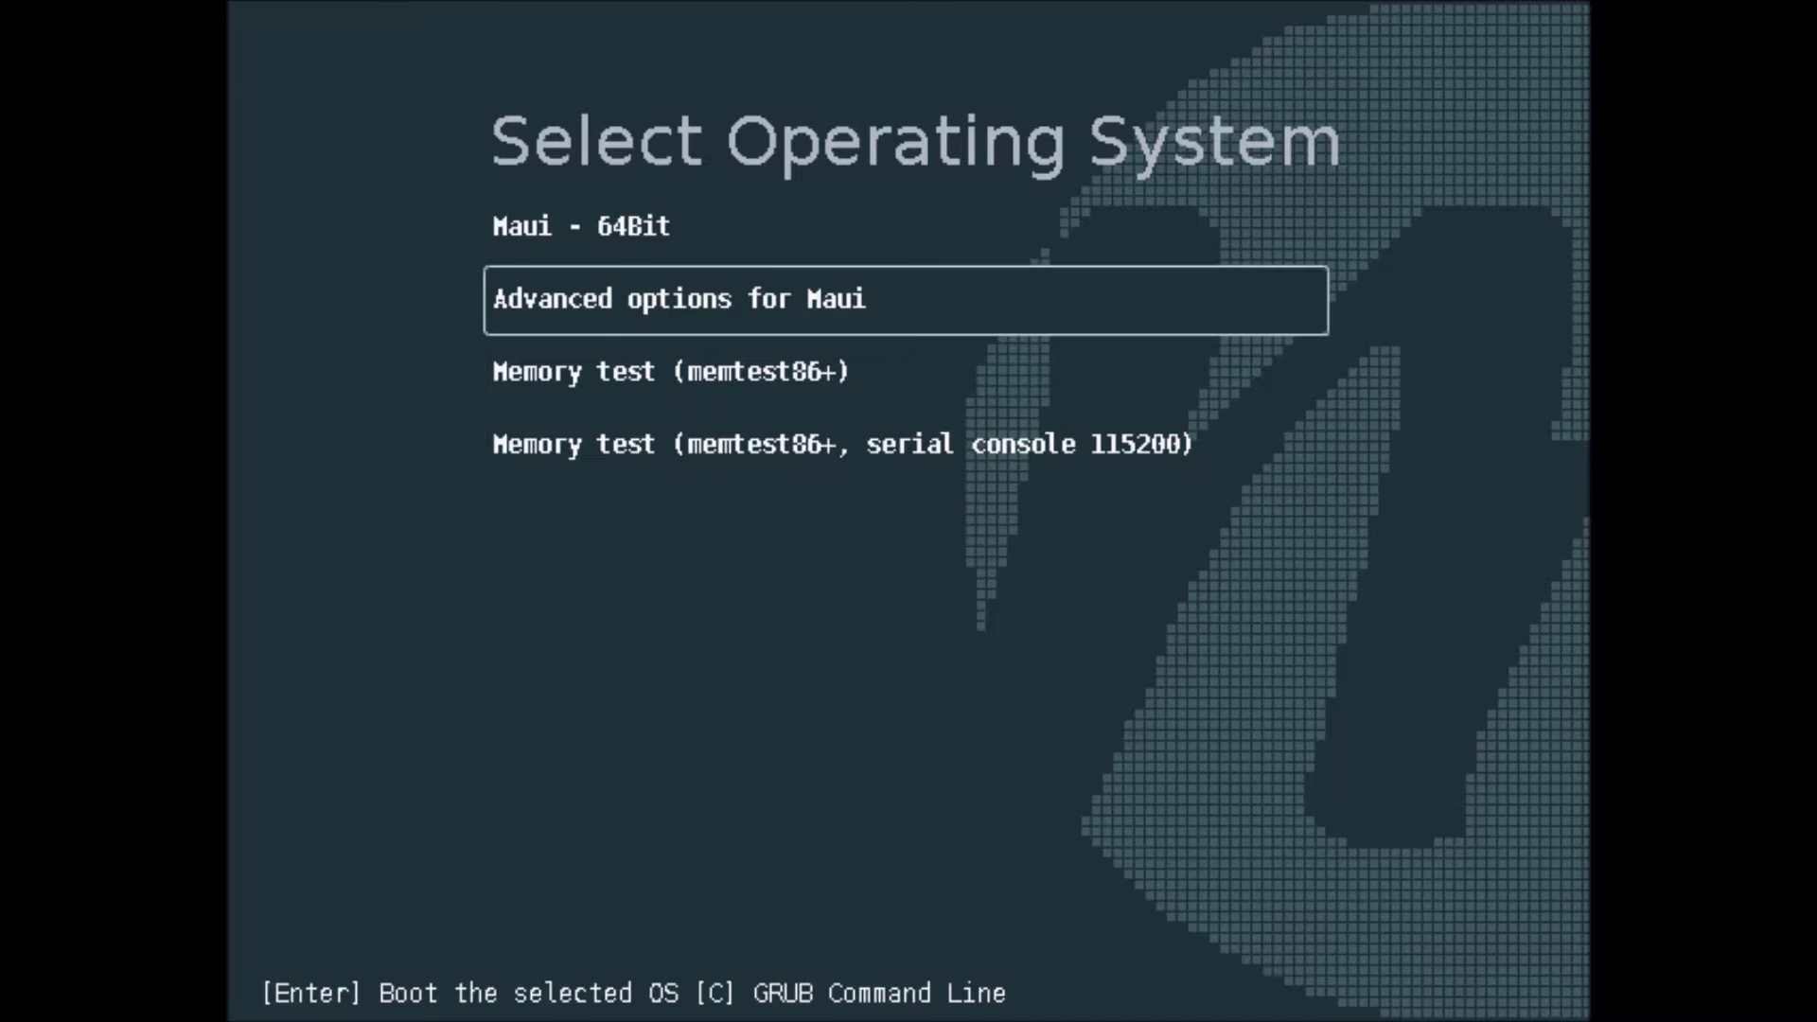
pyautogui.press('Up')
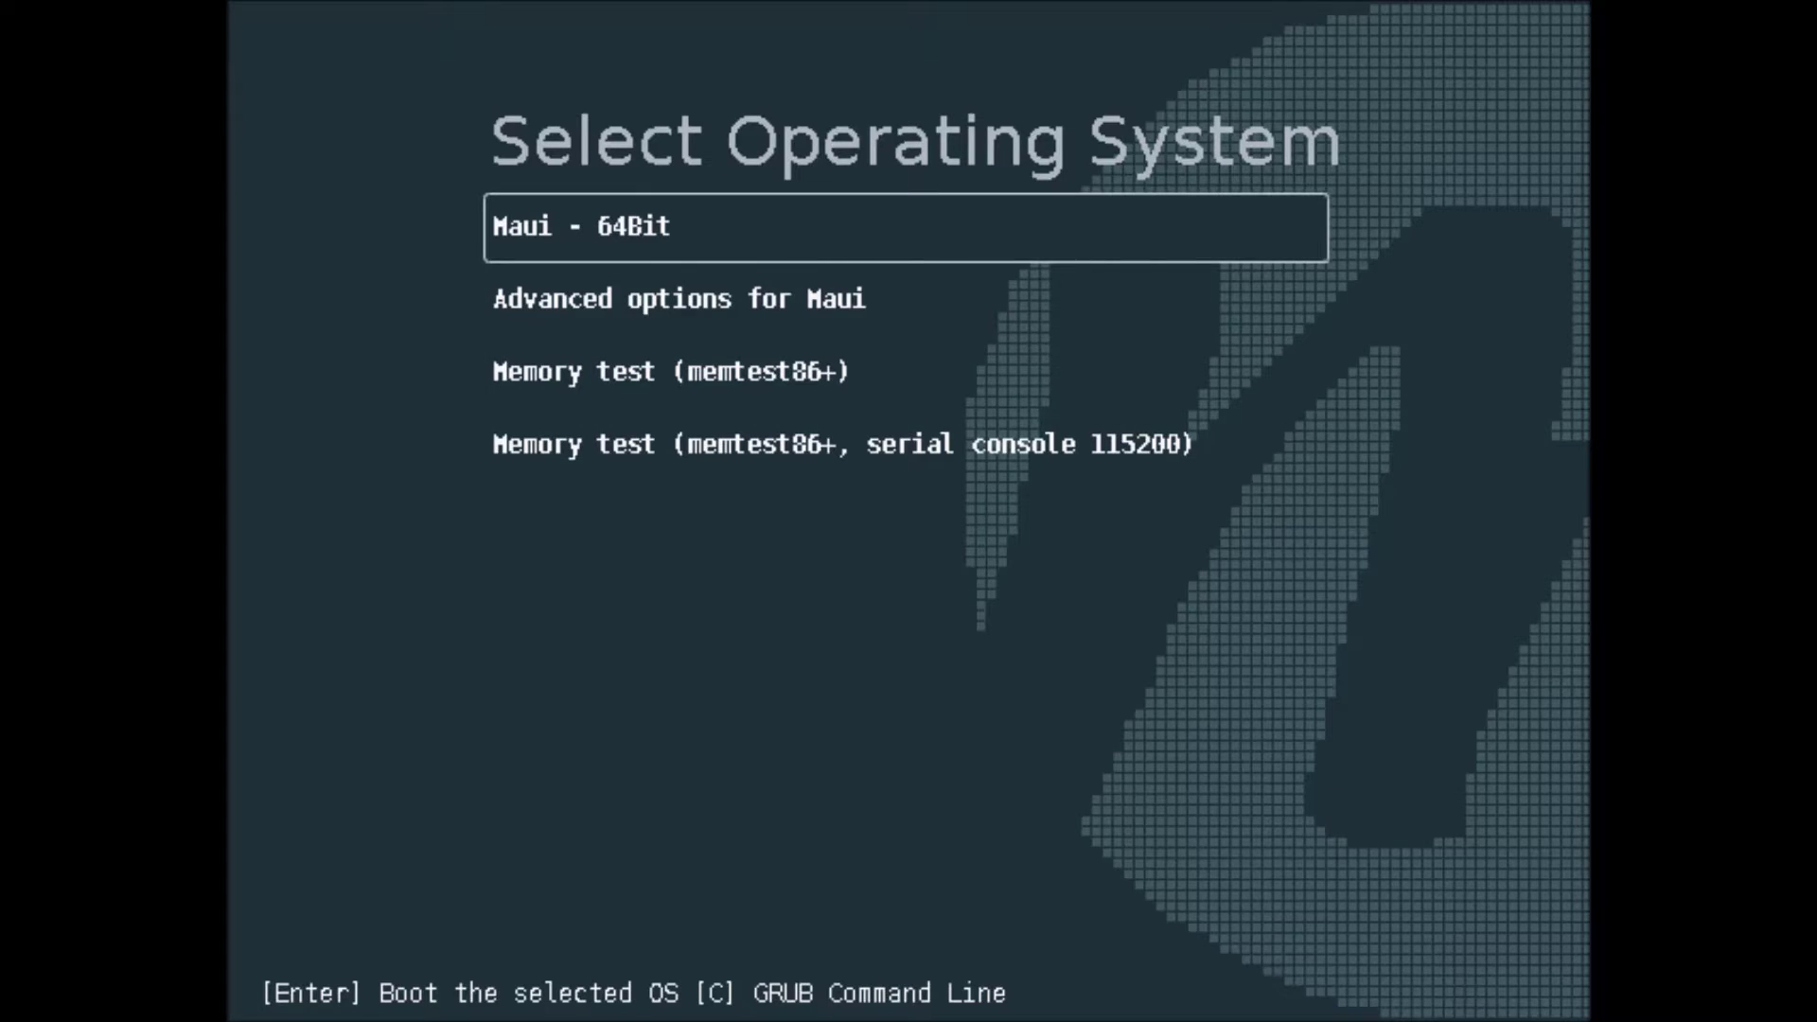
pyautogui.press('Return')
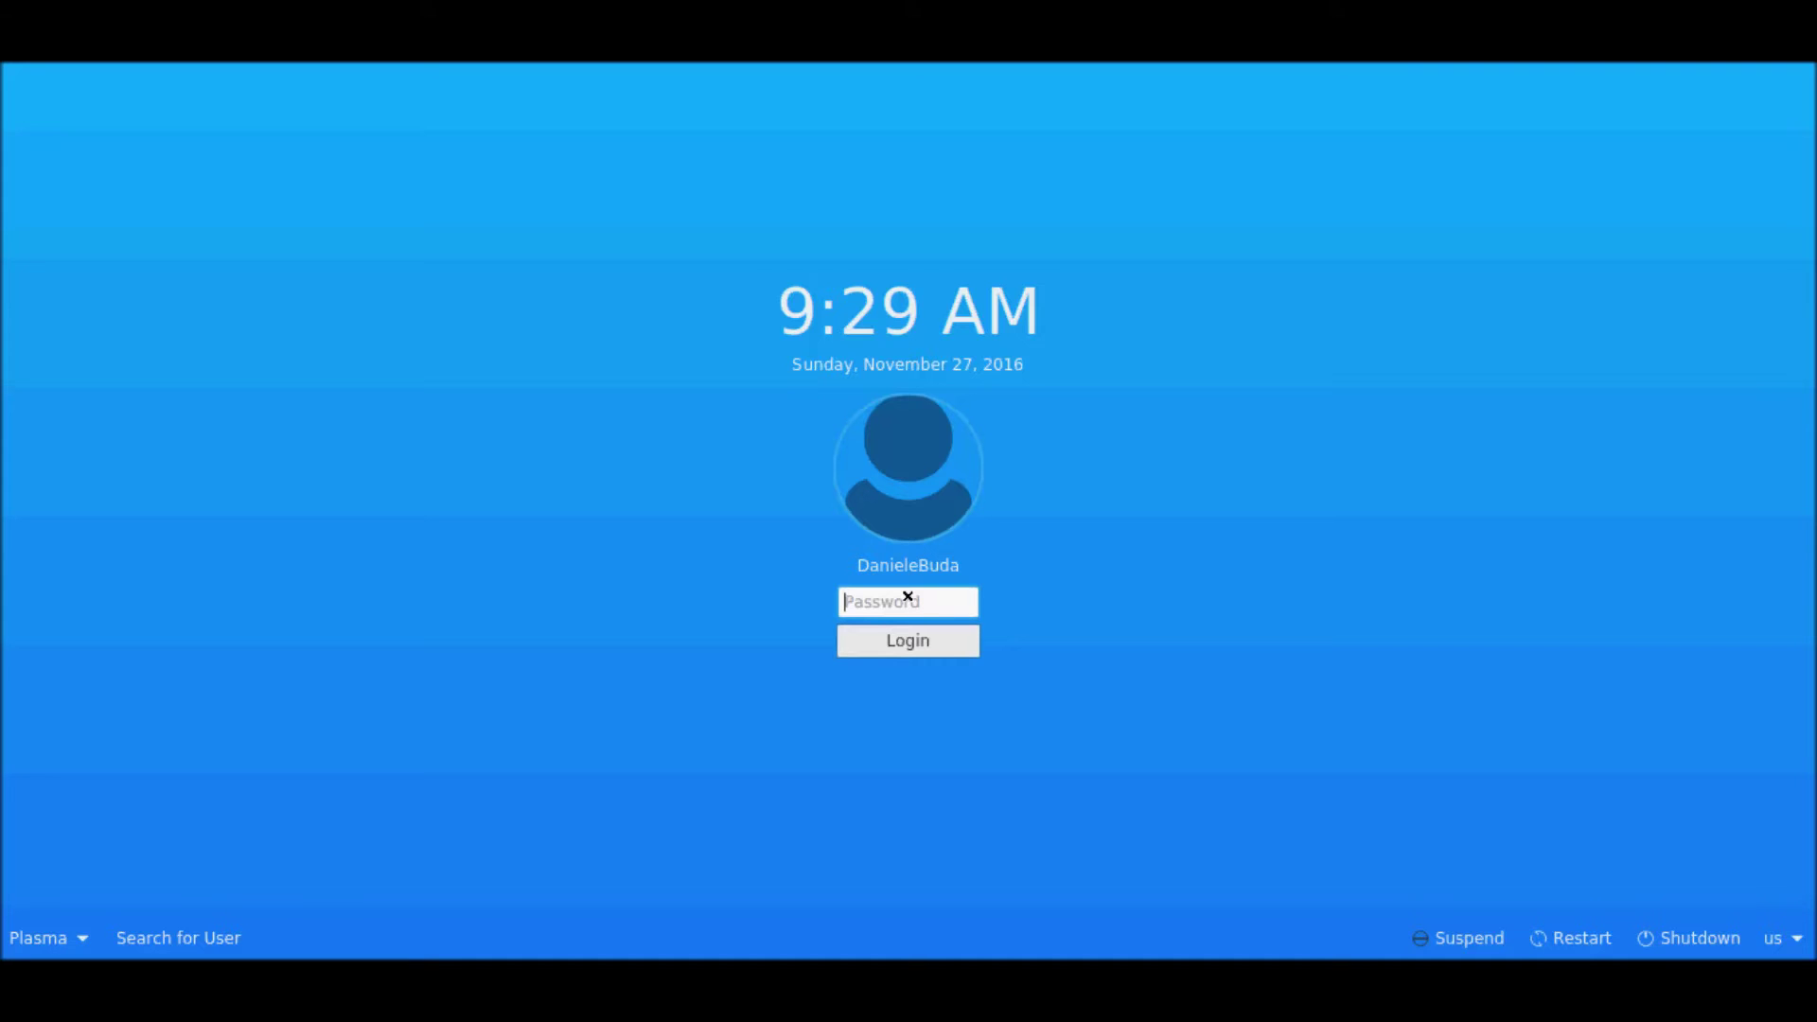
# Log in with the account password, then open and close the application launcher.
pyautogui.write('**********')
pyautogui.press('Return')
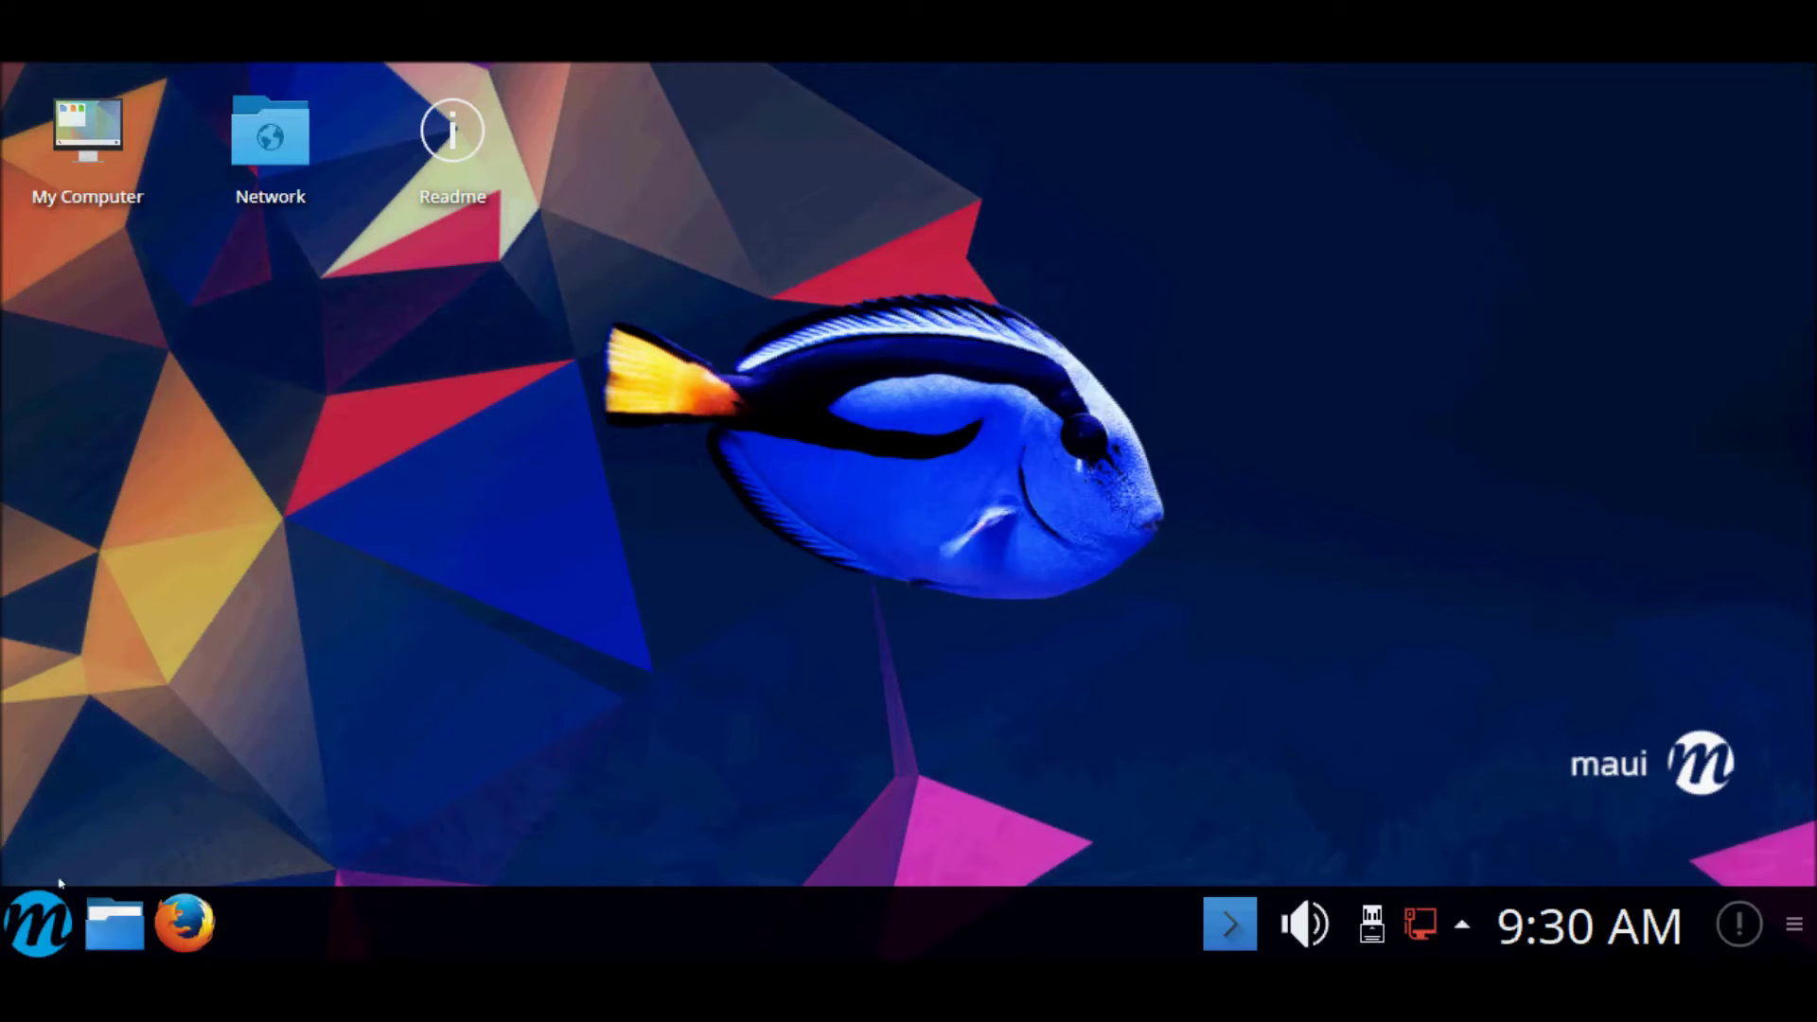
pyautogui.click(39, 922)
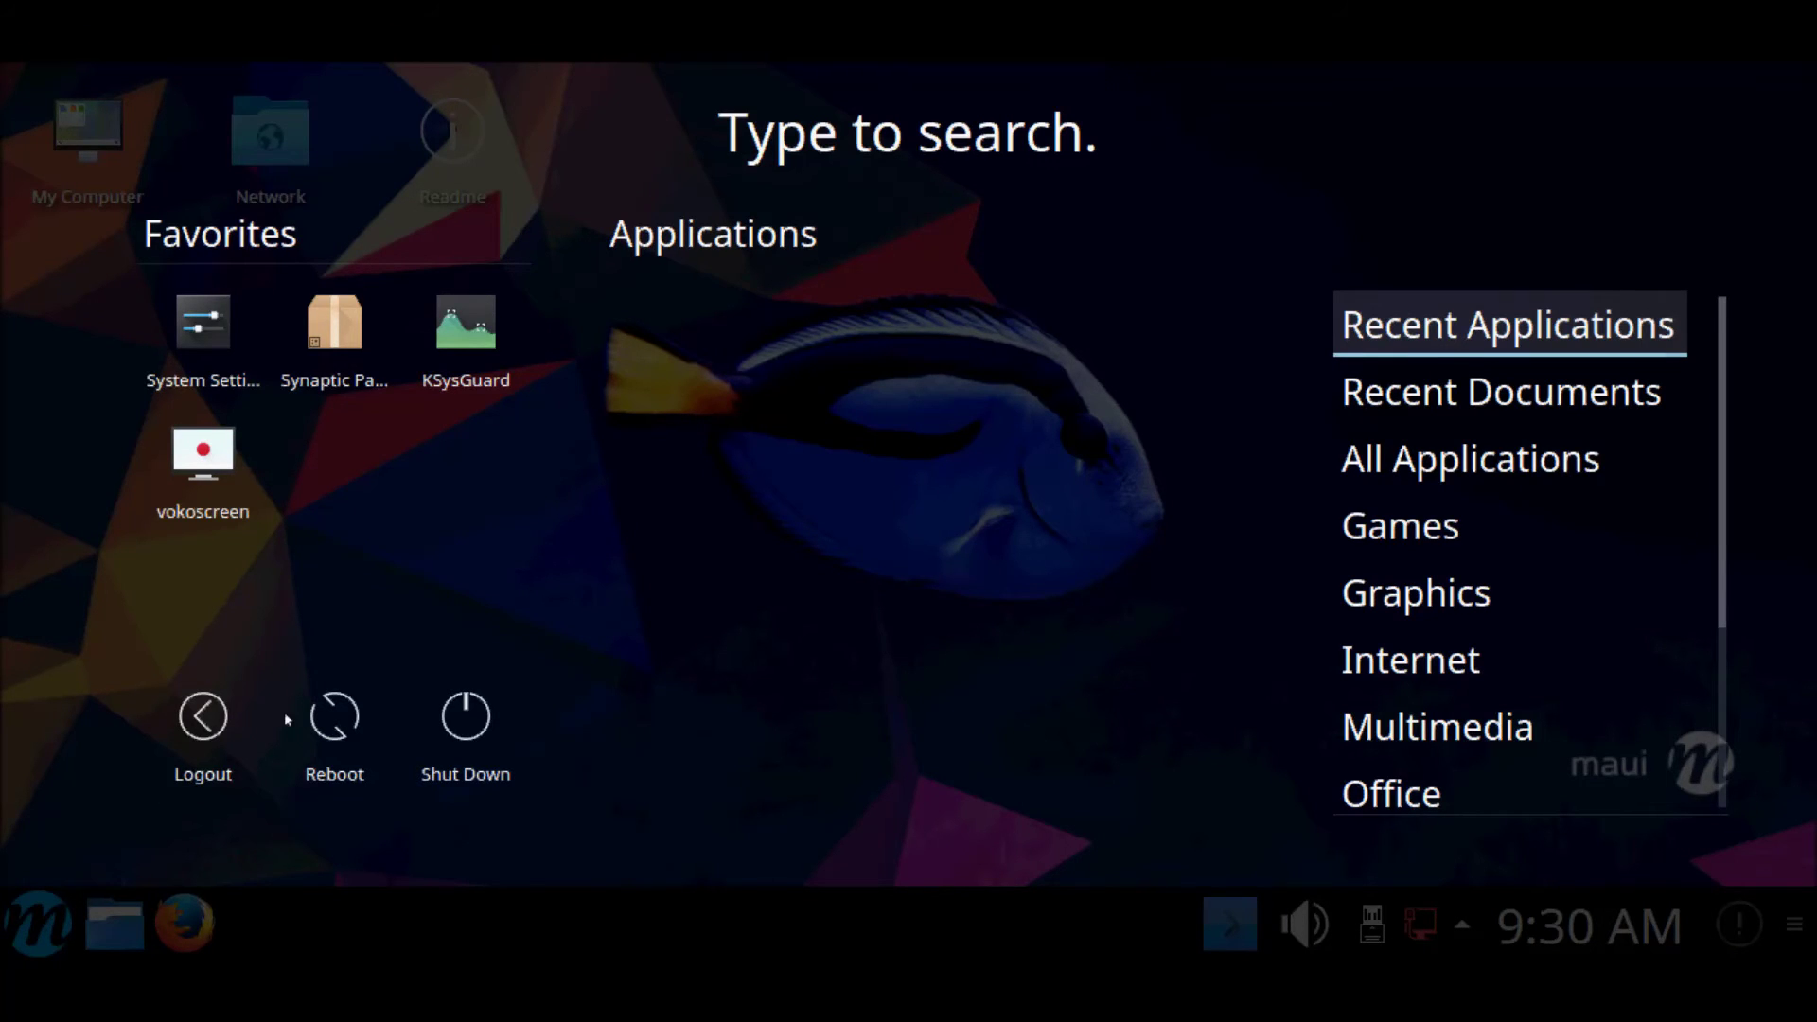
pyautogui.click(456, 719)
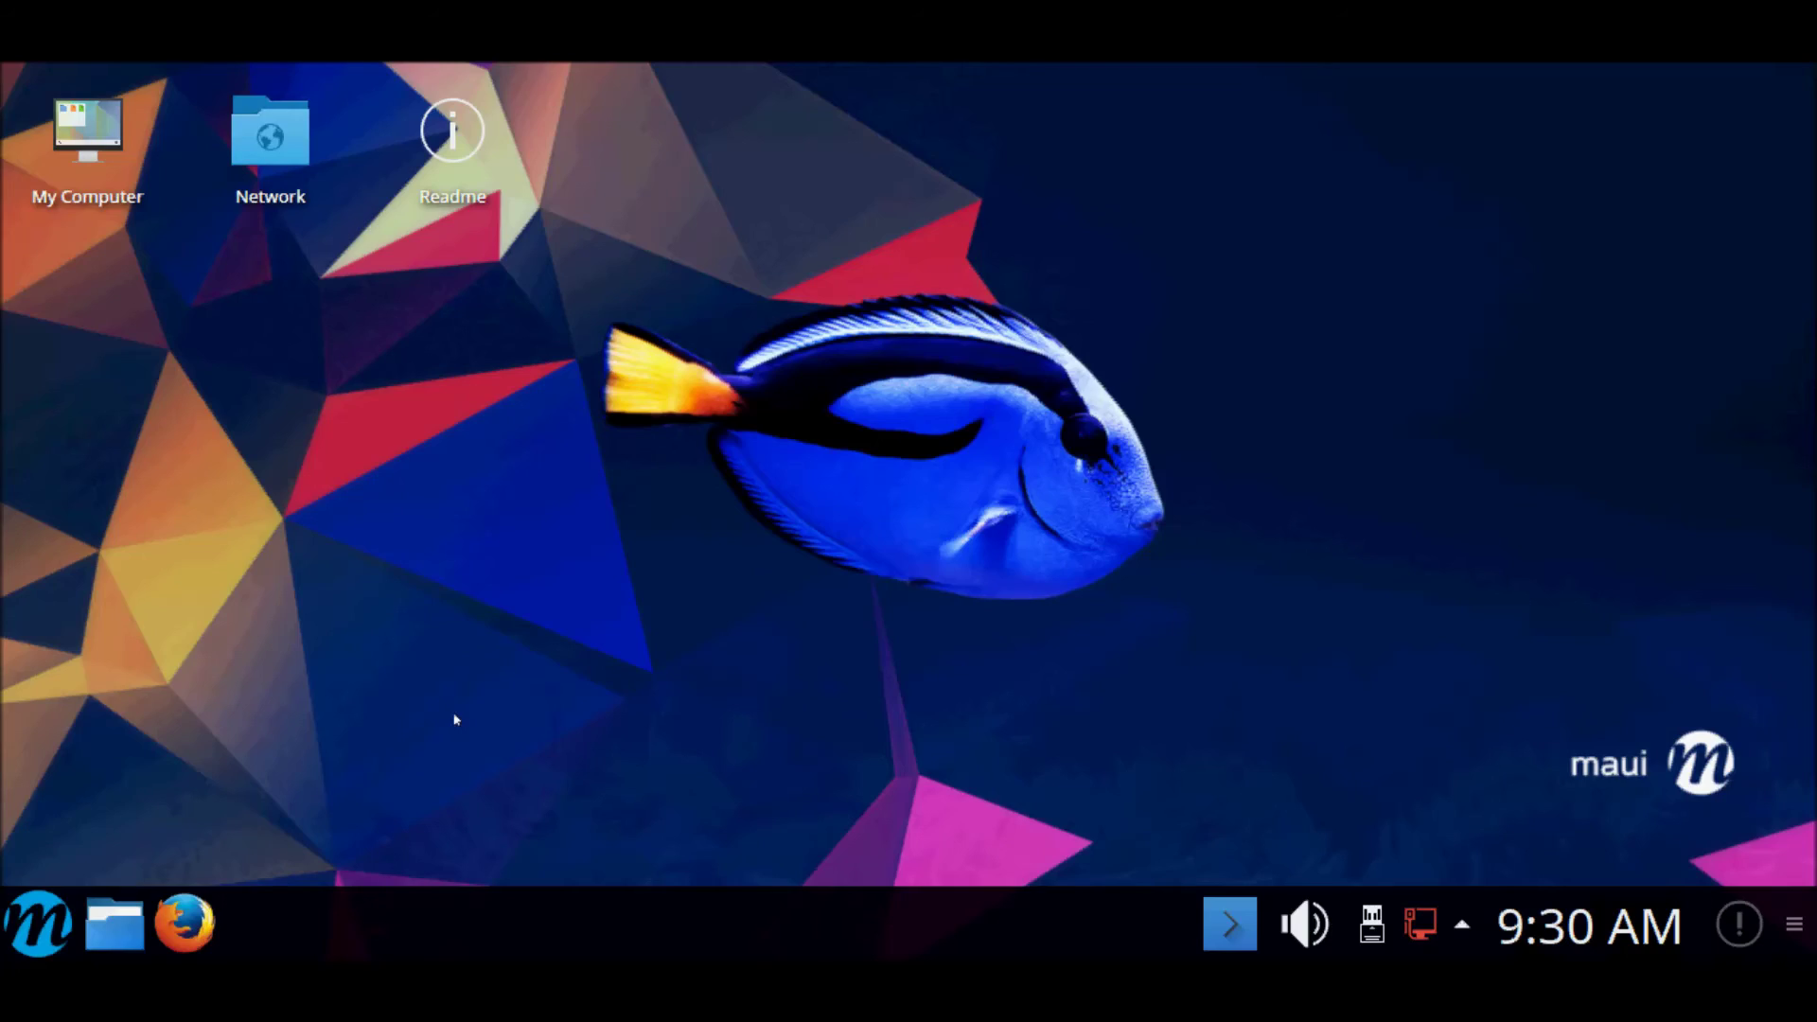